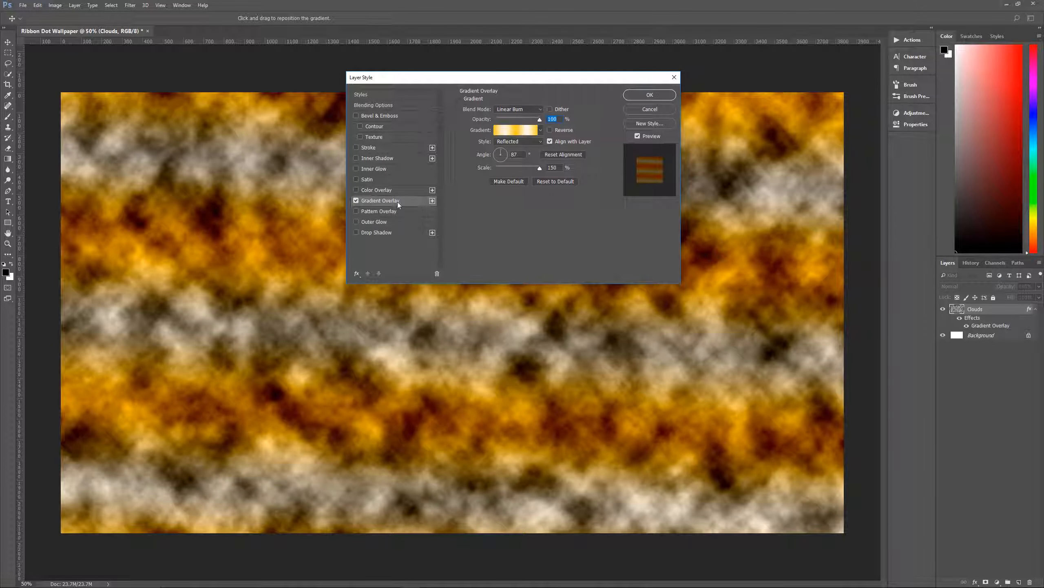
Add two more Gradient Overlay effects to the Clouds layer and set the topmost one's blend mode to Difference.
left_click(433, 200)
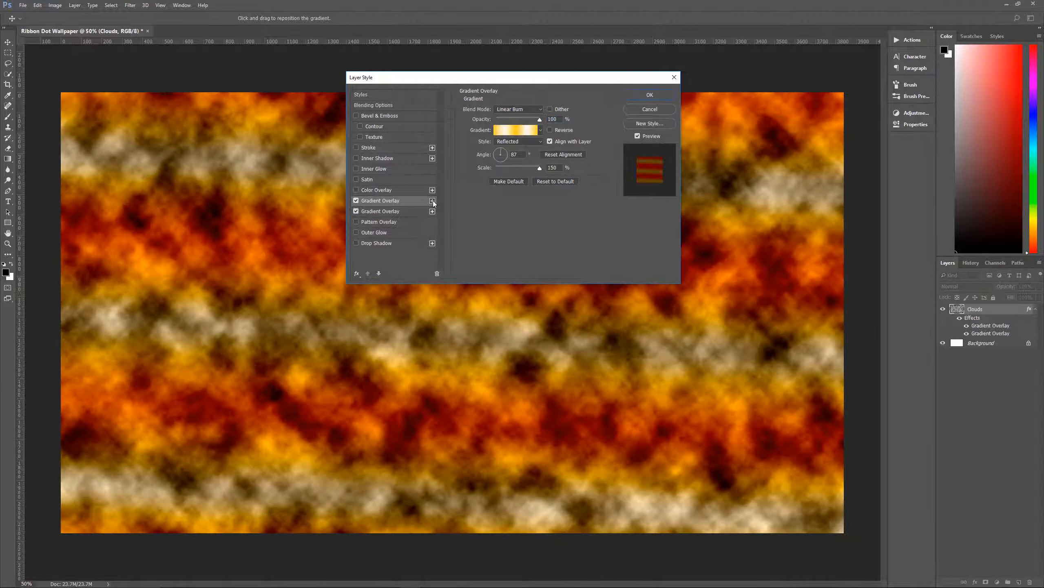
left_click(433, 201)
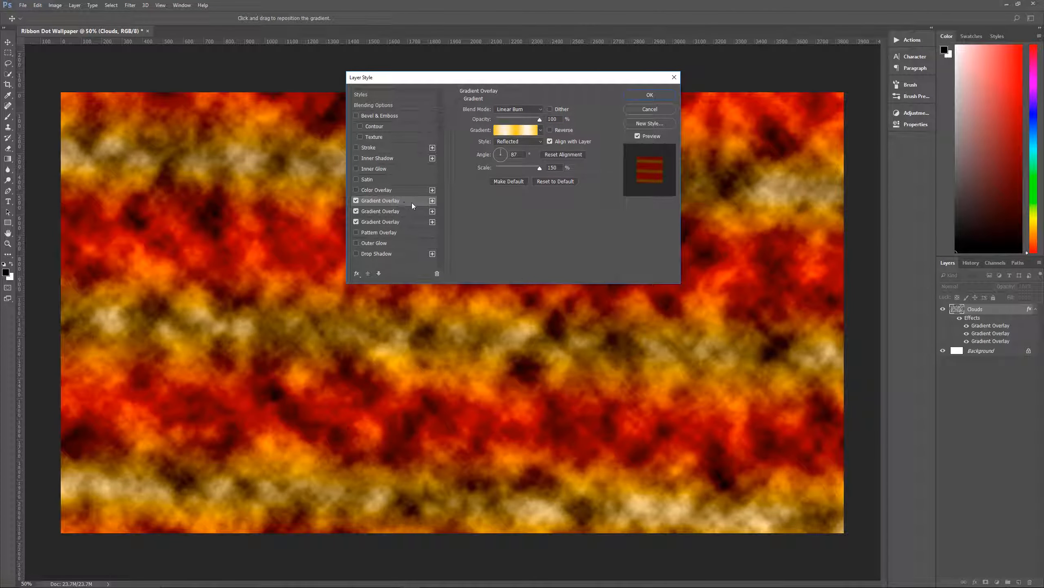
left_click(510, 109)
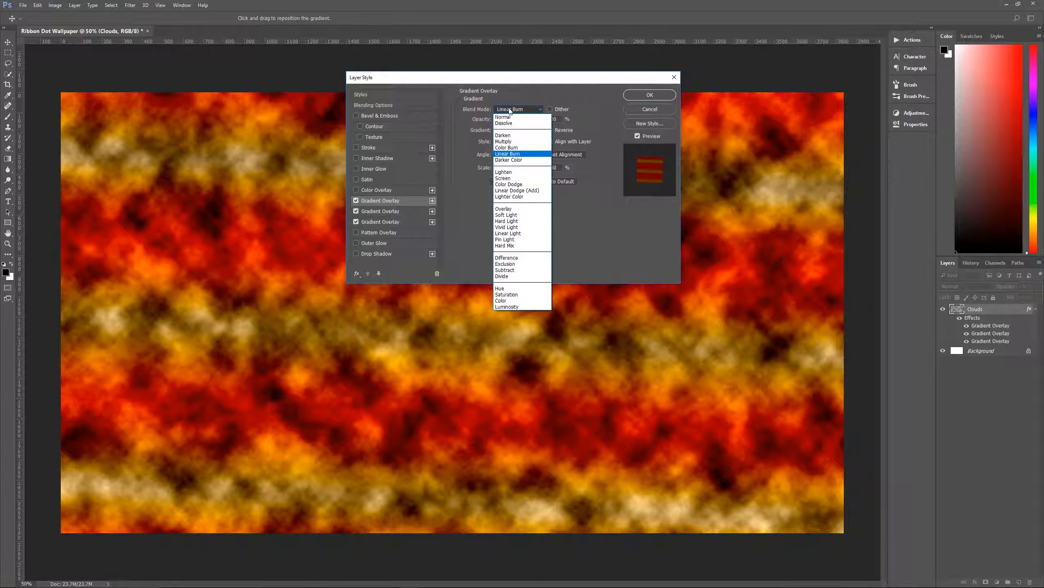
left_click(518, 258)
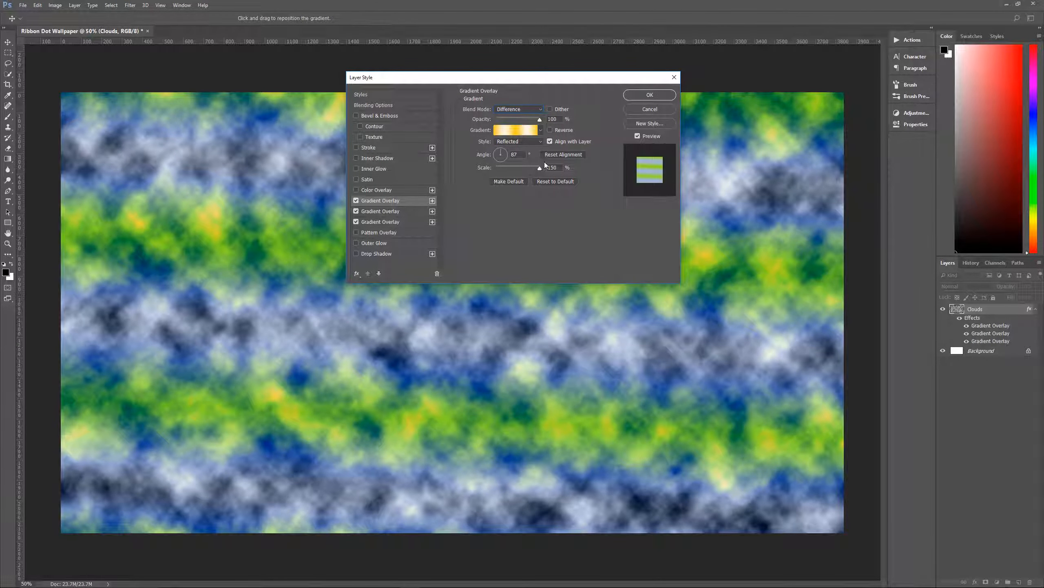
Reset the gradient presets to their defaults and give the topmost overlay dithering and the full-spectrum rainbow gradient.
left_click(541, 130)
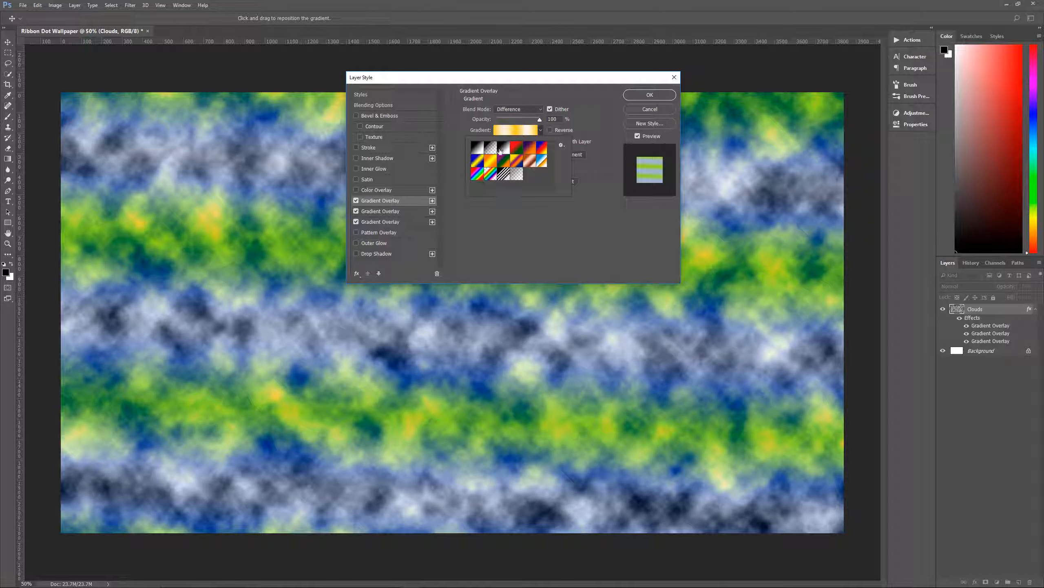
left_click(561, 146)
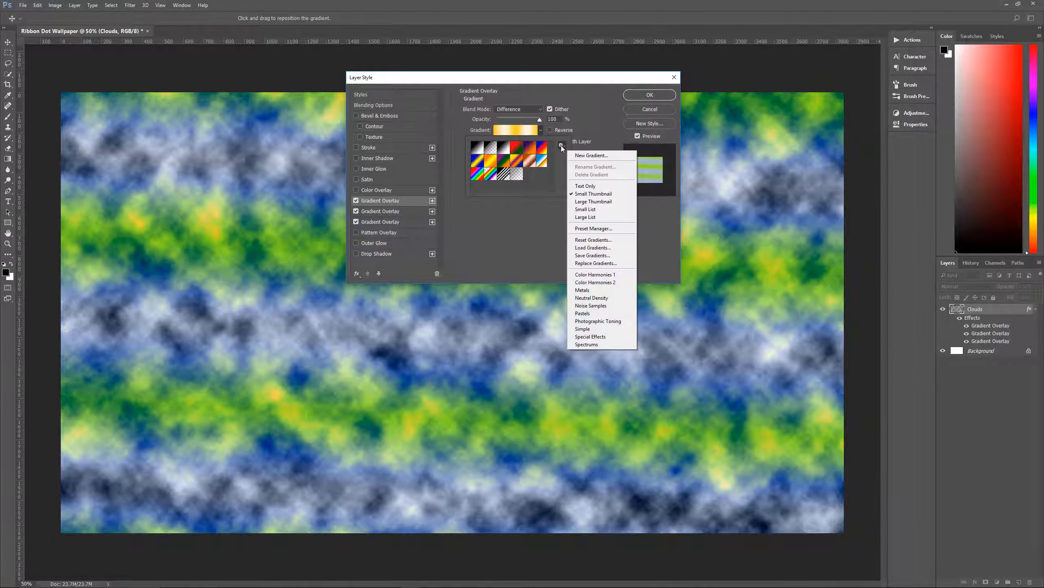
left_click(597, 239)
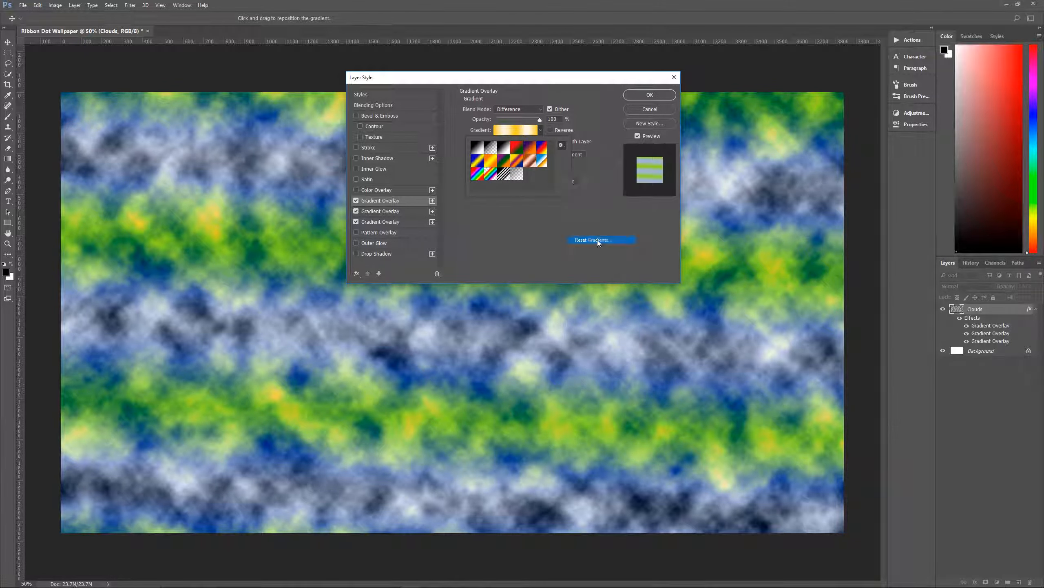
left_click(491, 216)
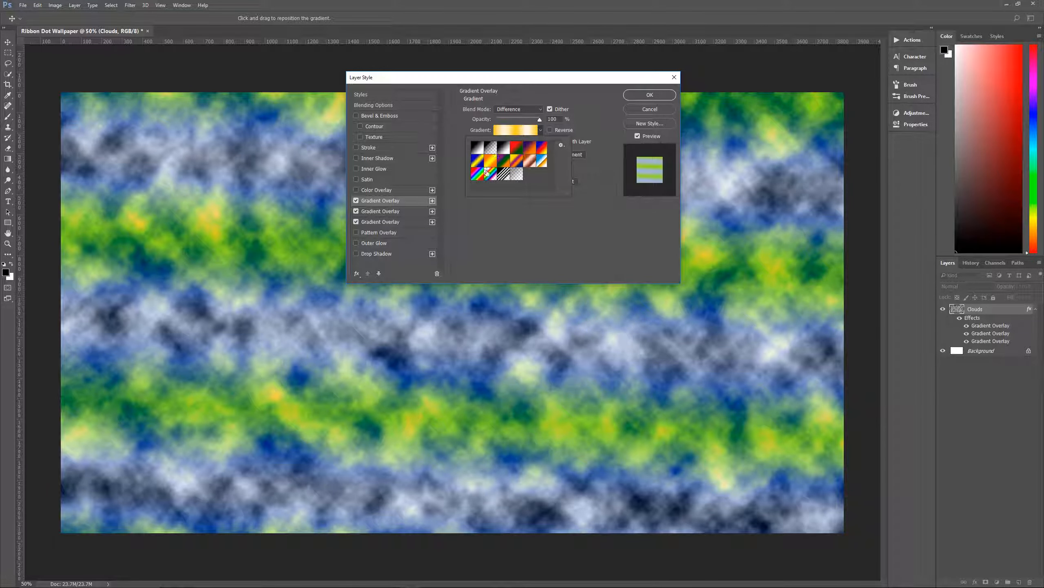
left_click(477, 178)
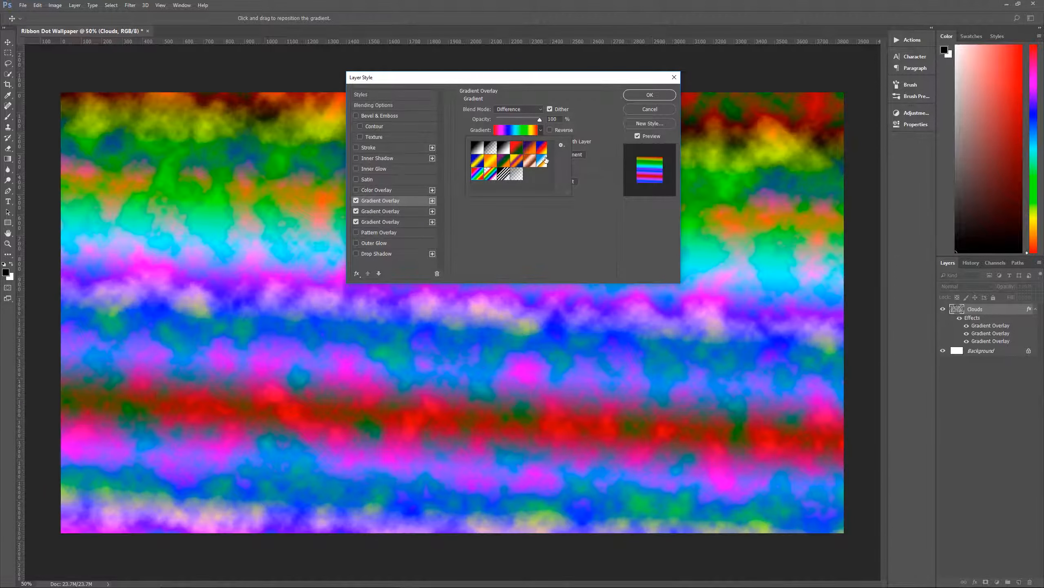
left_click(590, 134)
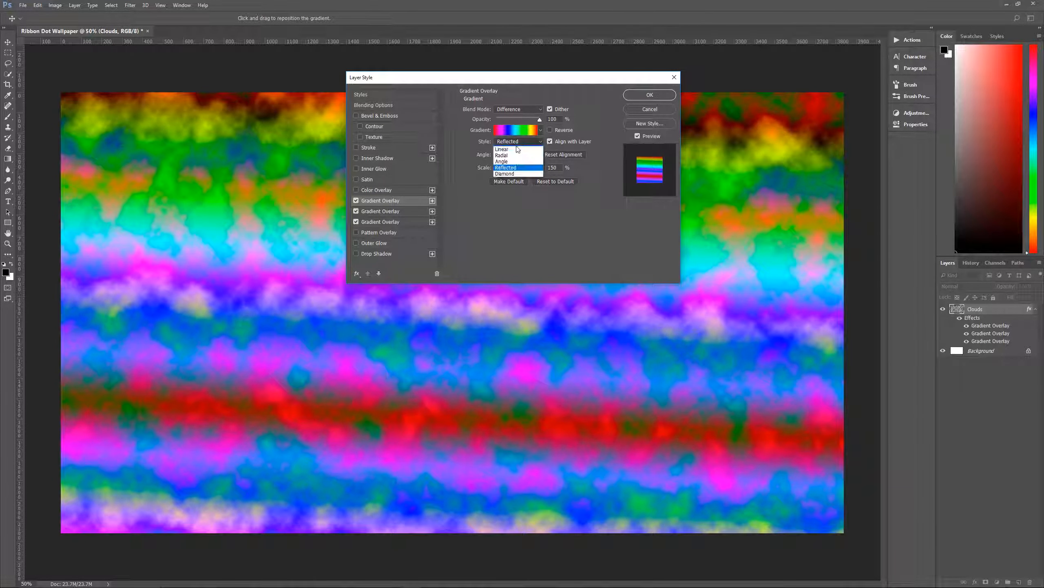
Set the topmost Gradient Overlay to Linear style with a 0° angle and 100% scale.
left_click(517, 152)
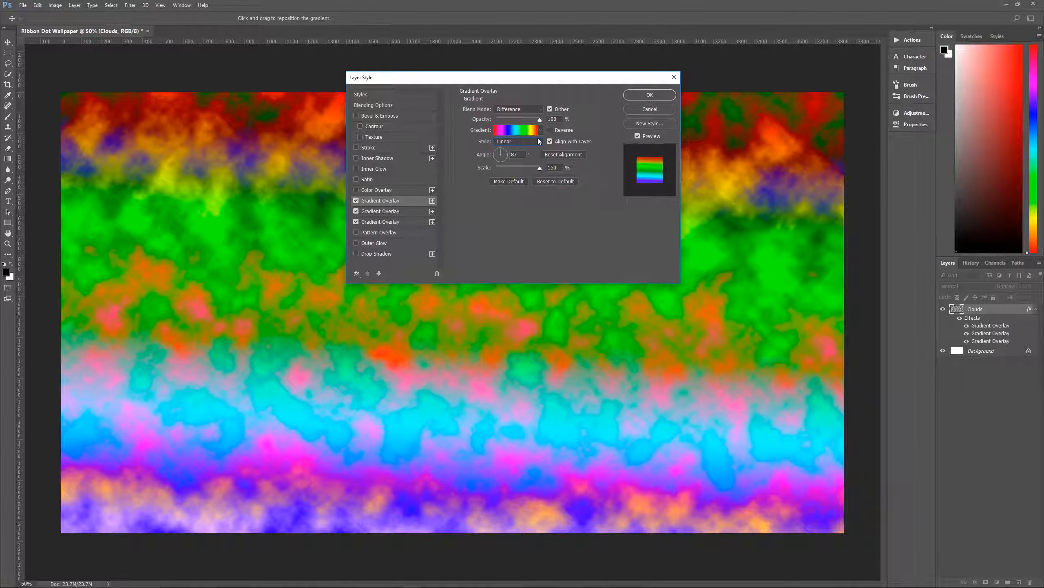
left_click_drag(520, 154, 502, 155)
type("0")
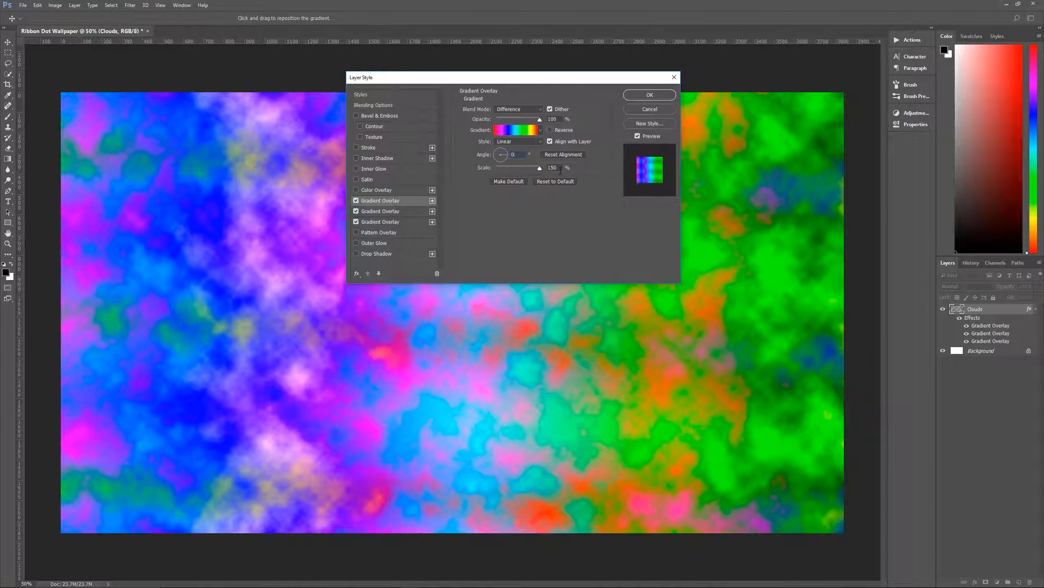
key("Tab")
type("100")
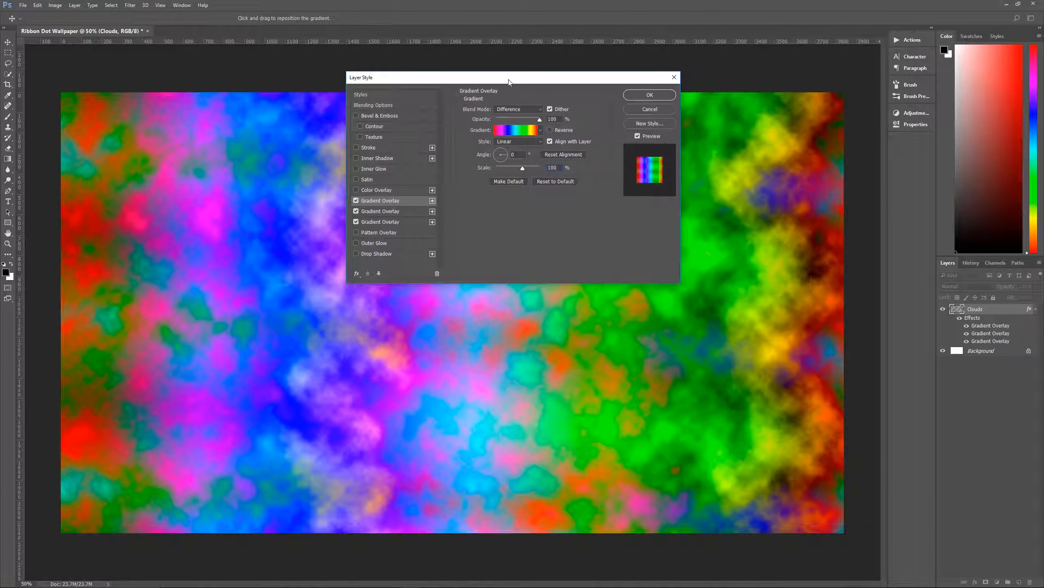
Disable the bottom Gradient Overlay and set the middle one to Difference blend mode with dithering.
left_click(392, 211)
left_click(356, 222)
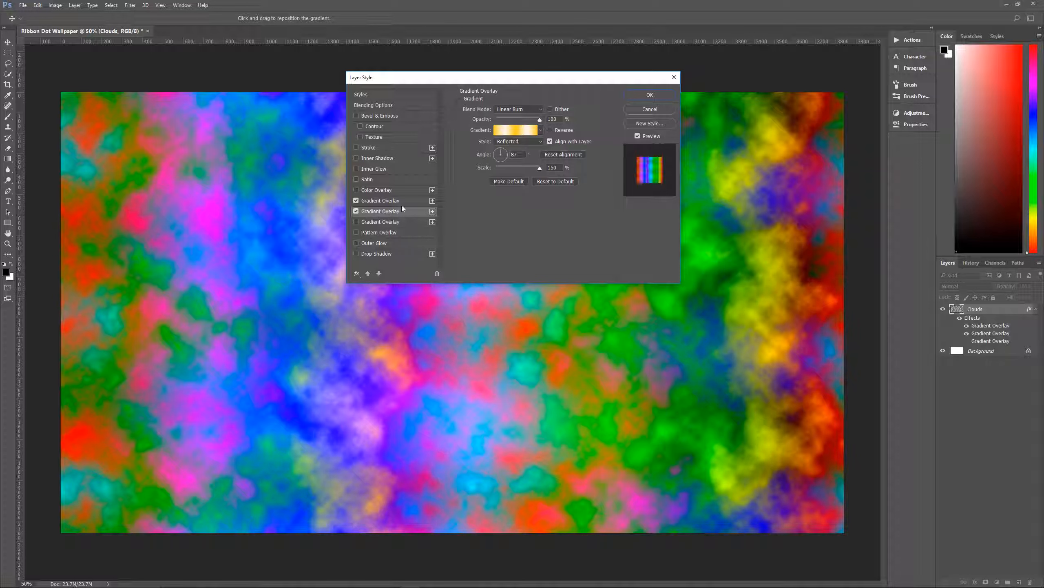
left_click(527, 111)
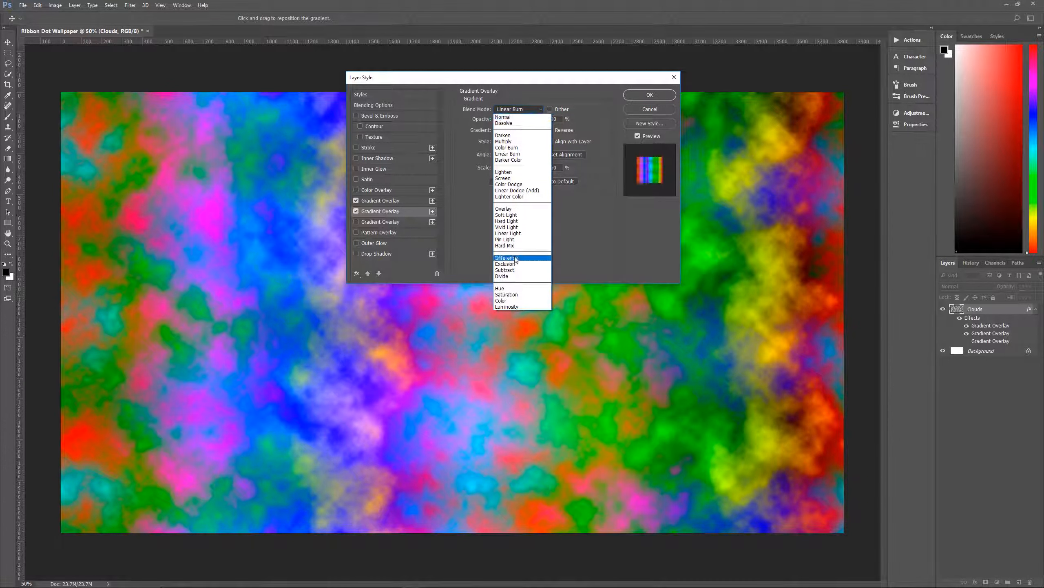
left_click(516, 258)
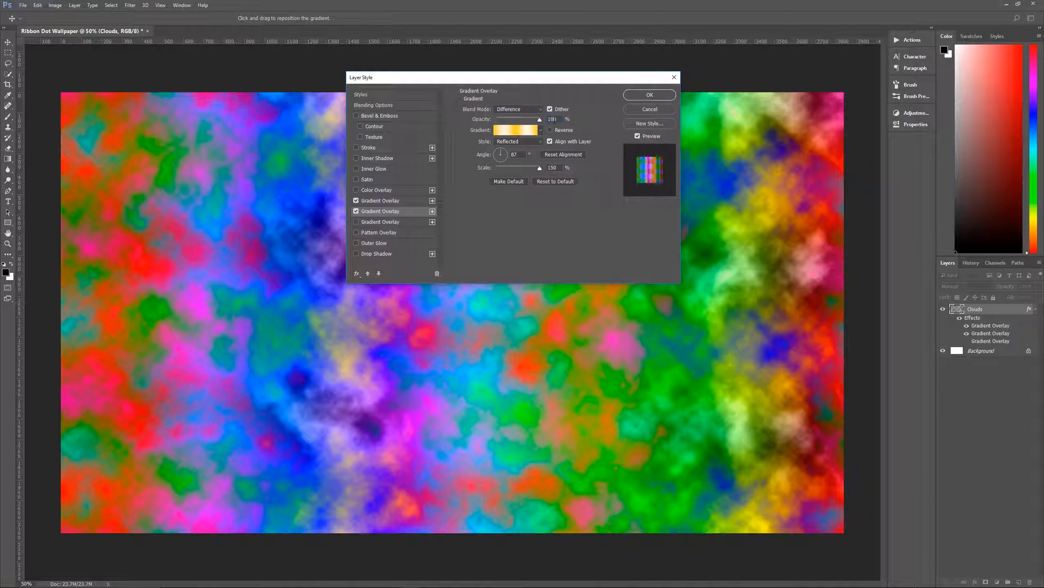
Give the middle Gradient Overlay the rainbow gradient in Linear style, with a 90° angle and 100% scale.
left_click(541, 130)
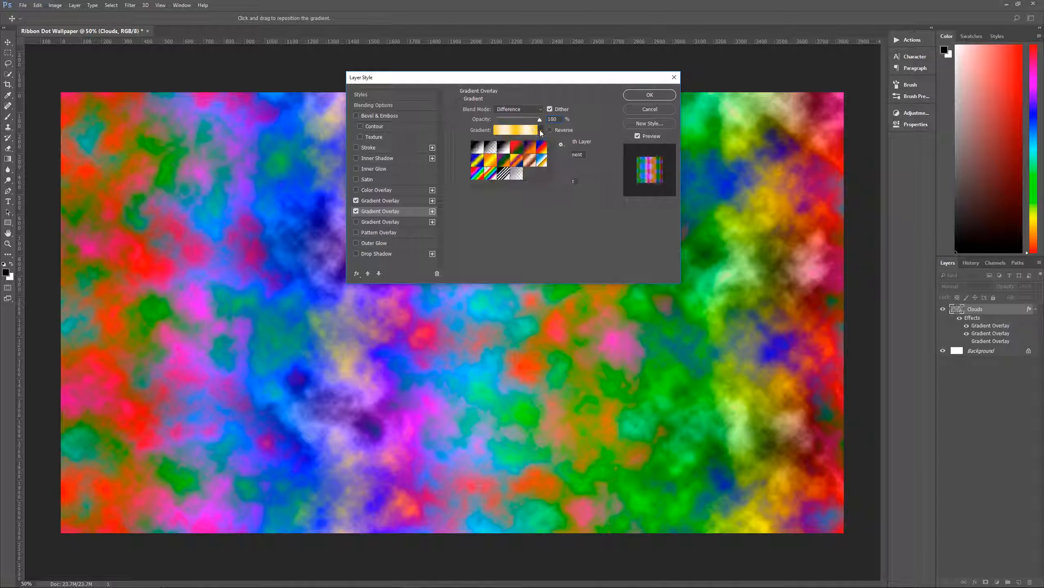
left_click(483, 174)
left_click(586, 128)
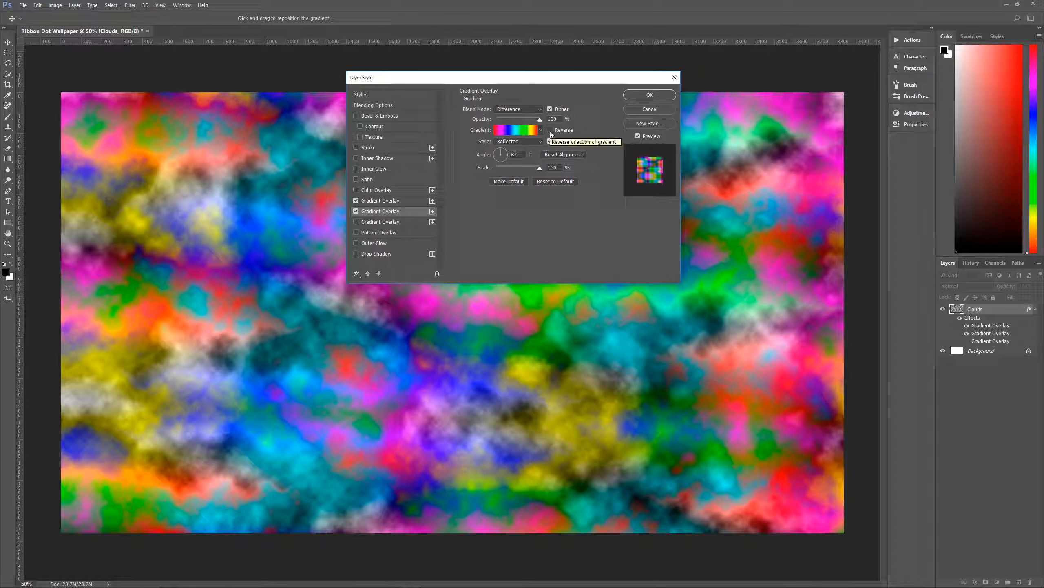
left_click(518, 142)
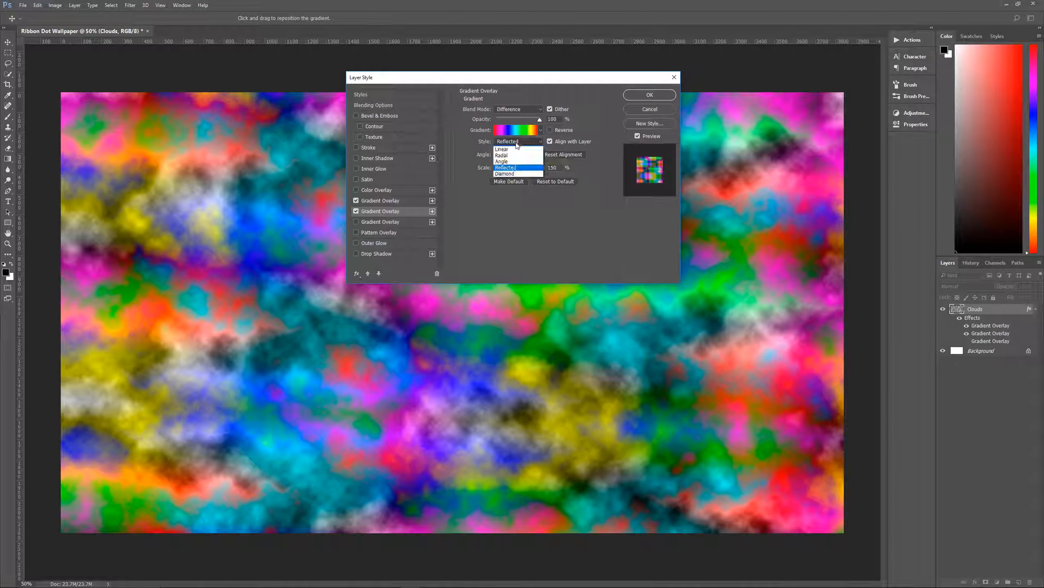
left_click(519, 151)
left_click_drag(520, 154, 496, 155)
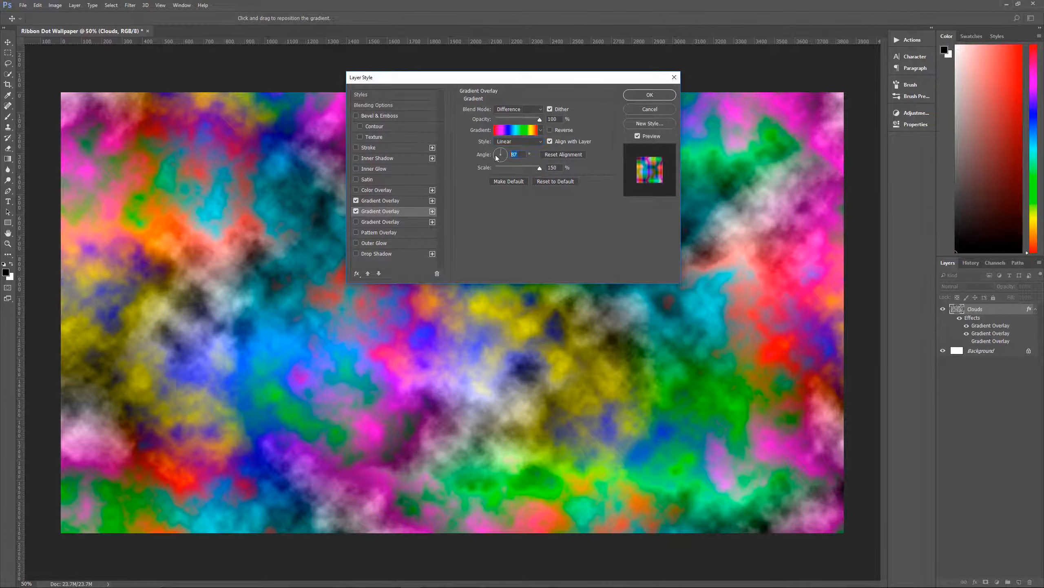
type("90")
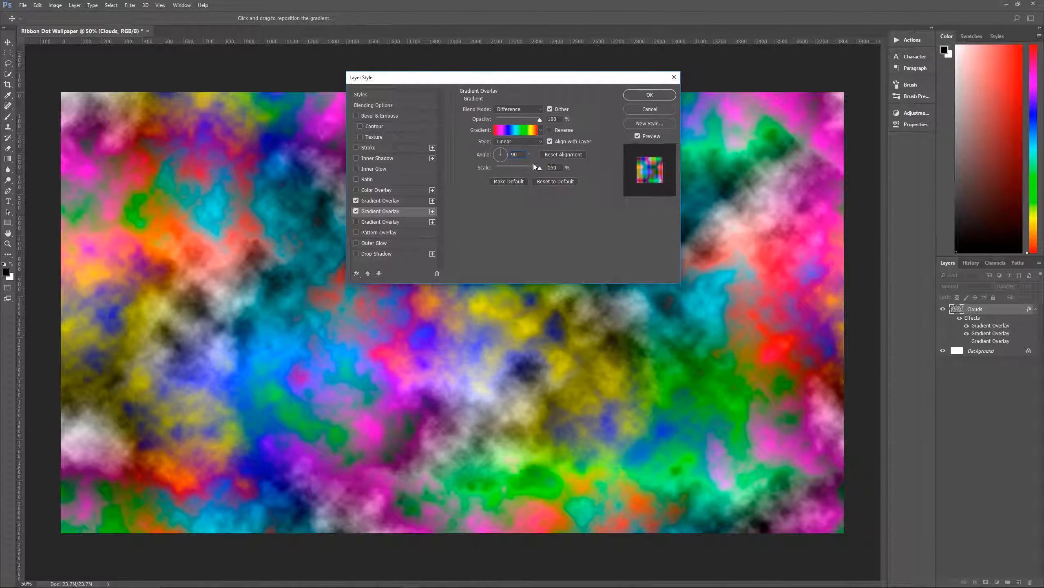
key("Tab")
type("100")
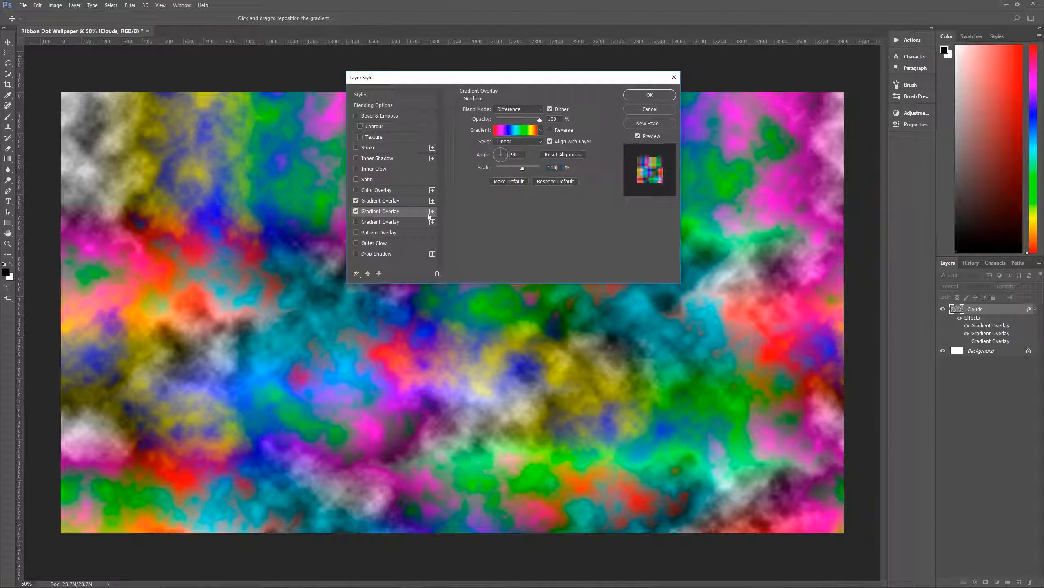
Duplicate the middle Gradient Overlay and delete the disabled one at the end of the overlays.
left_click(432, 211)
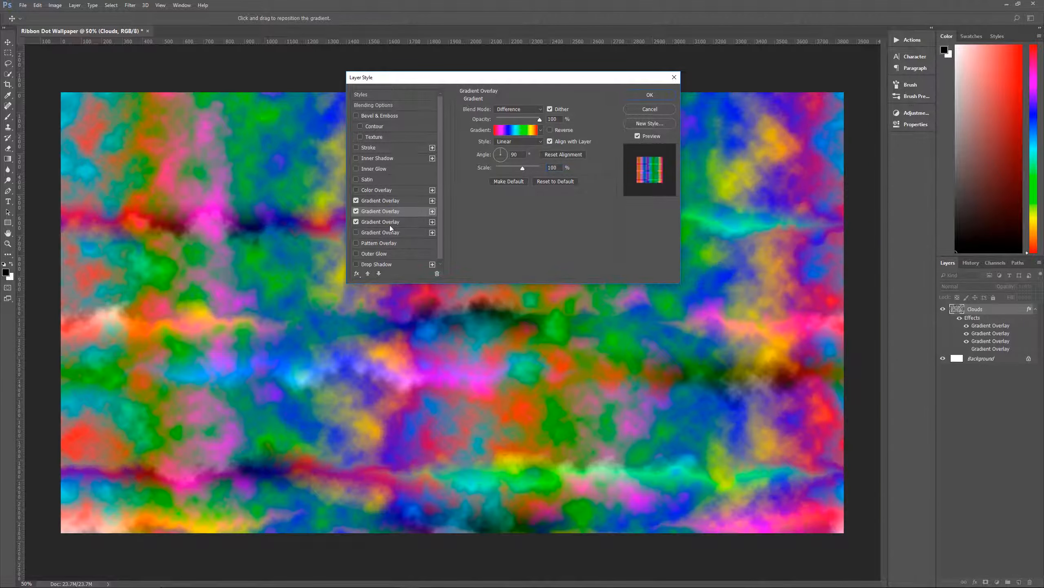
left_click(422, 233)
left_click(437, 273)
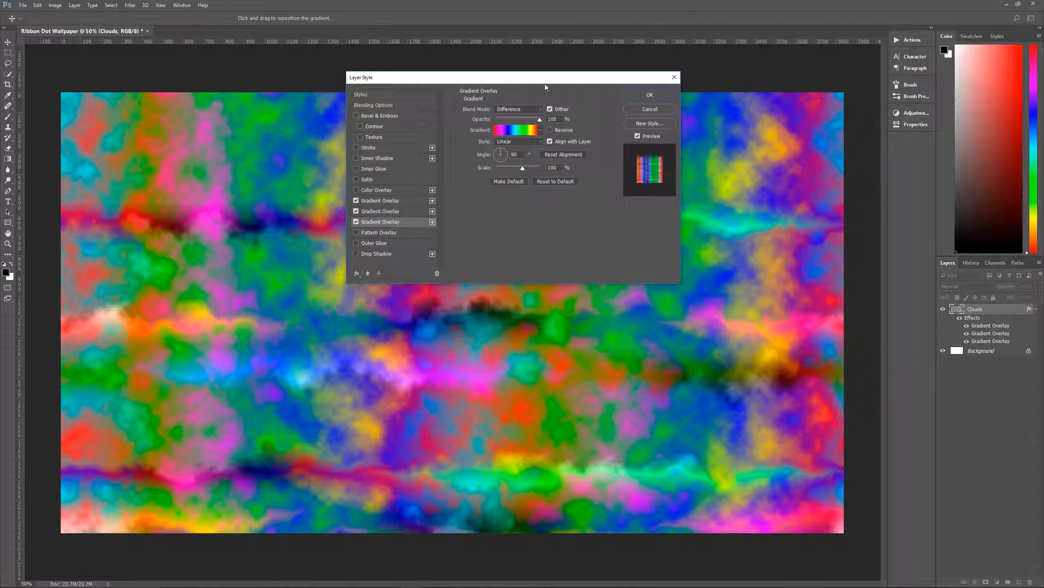
Set the bottom Gradient Overlay's blend mode to Soft Light and its opacity to 50%.
left_click(527, 107)
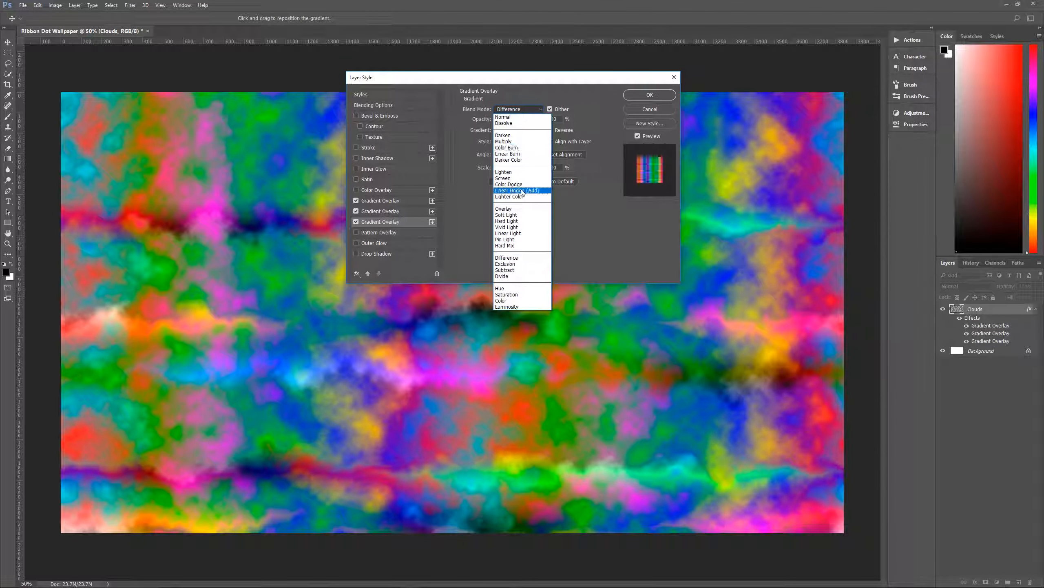
left_click(514, 215)
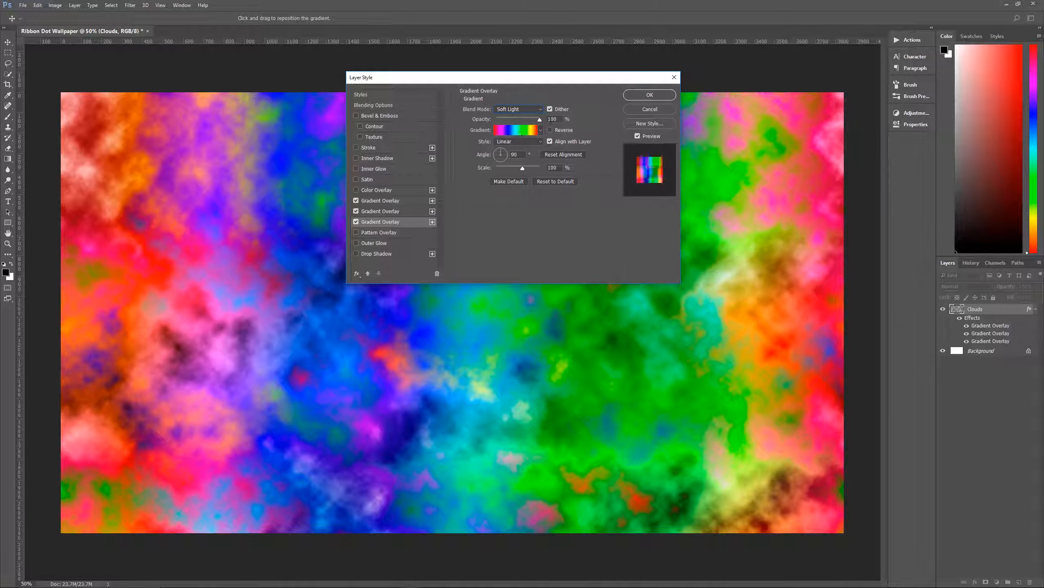
key("Tab")
type("50")
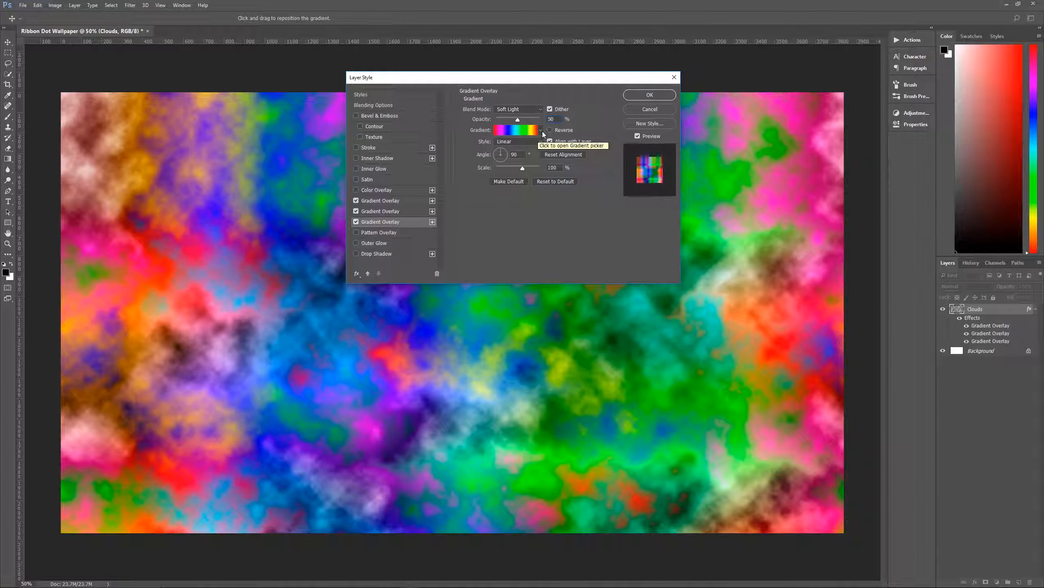
Set the bottom Gradient Overlay to Radial style with a 0° angle and apply the layer style.
left_click(516, 141)
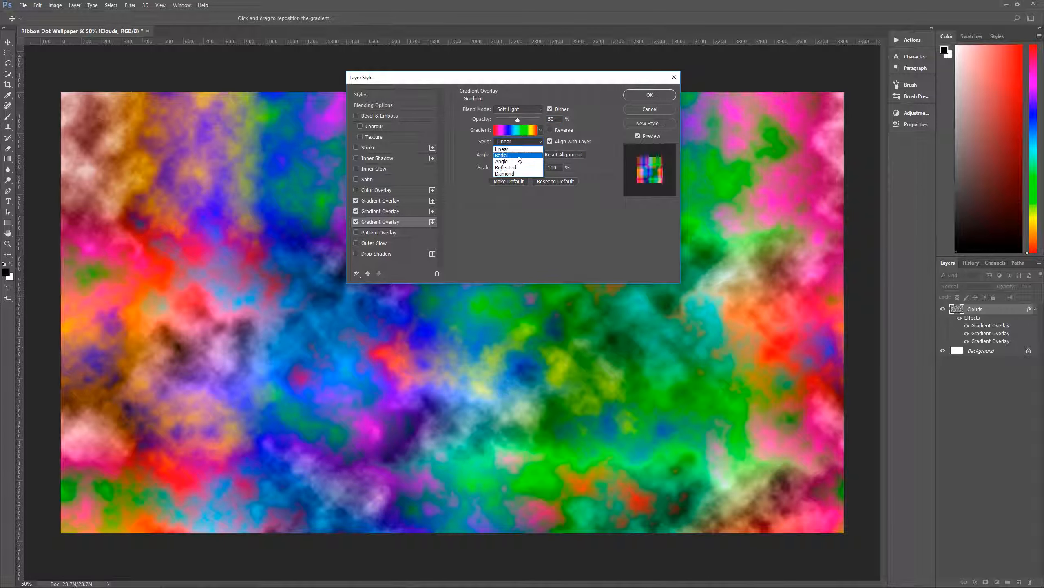
left_click(502, 154)
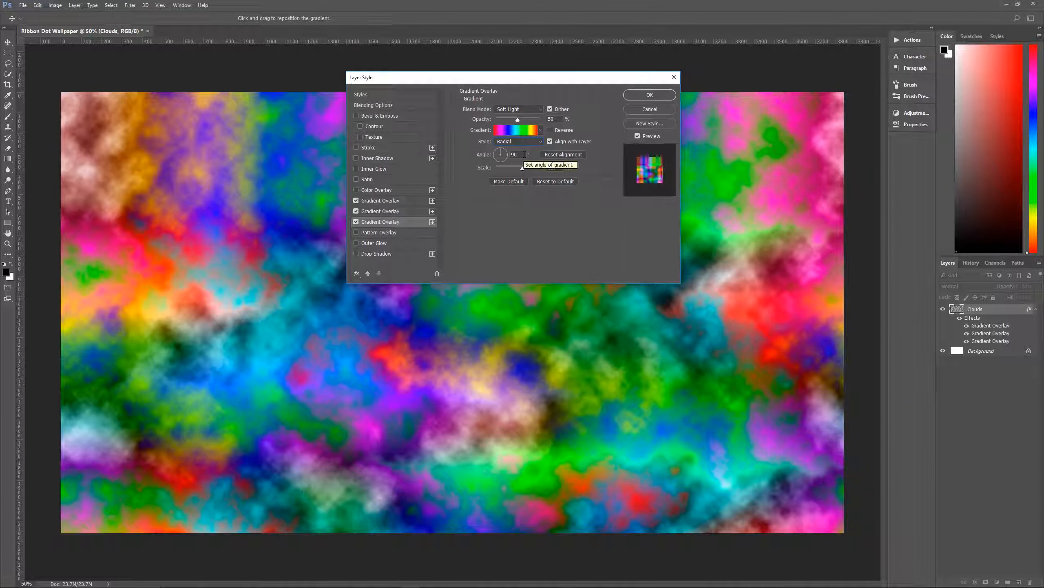
left_click(508, 155)
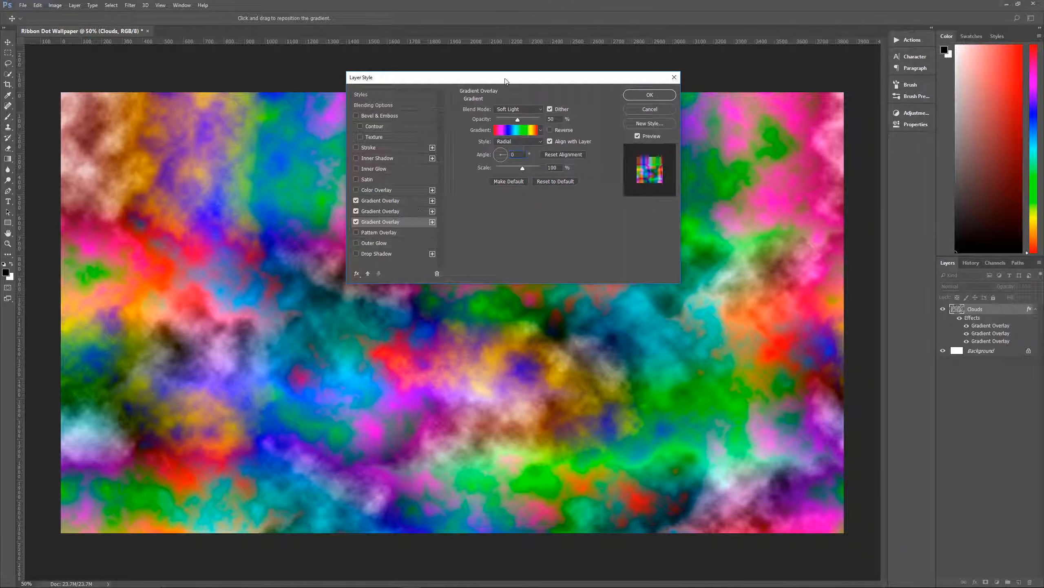
left_click_drag(505, 80, 464, 78)
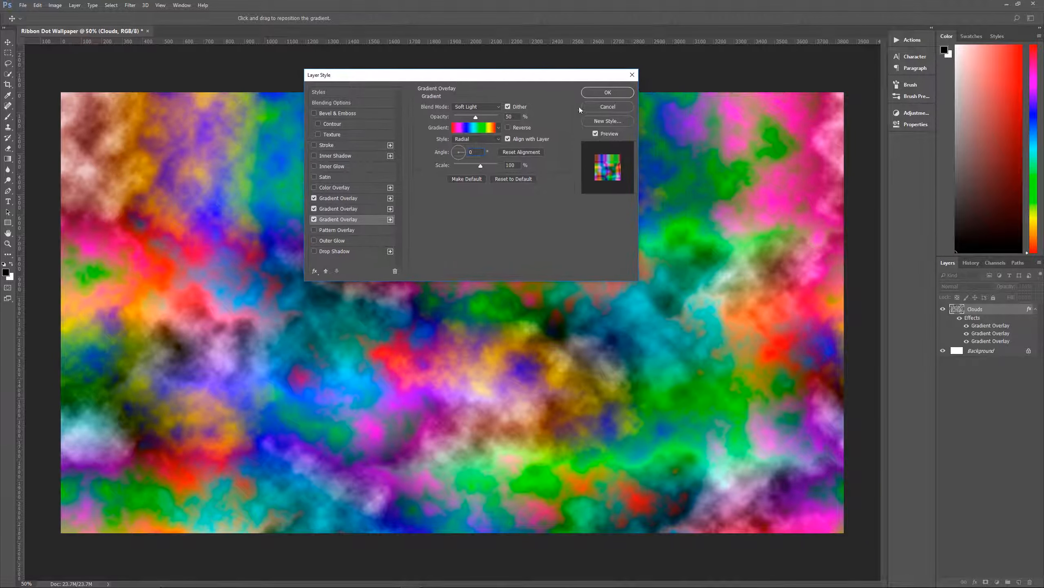
left_click(609, 93)
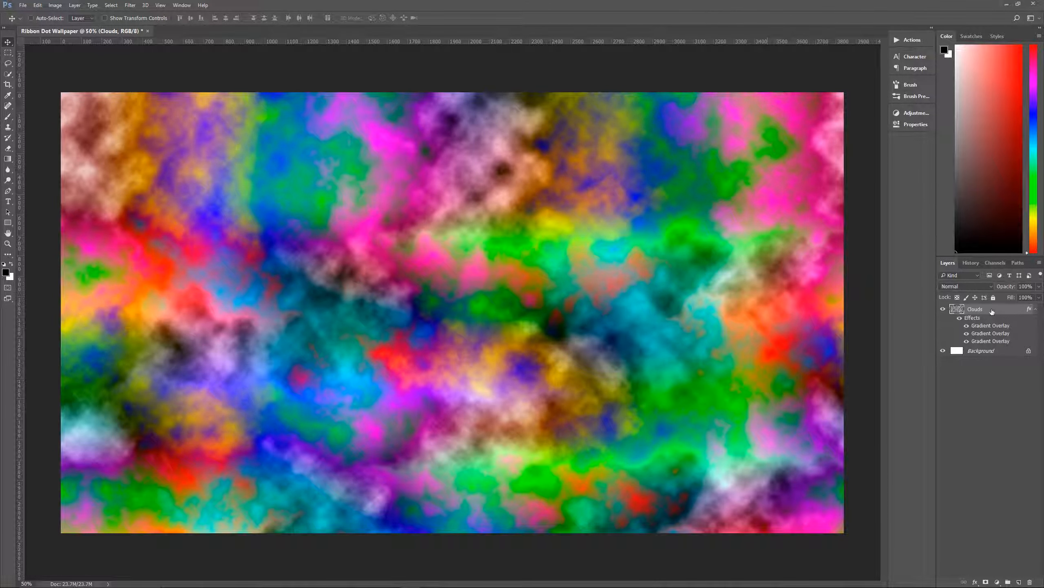
Collapse the Clouds layer's effects list and convert the layer to a smart object.
left_click(1036, 309)
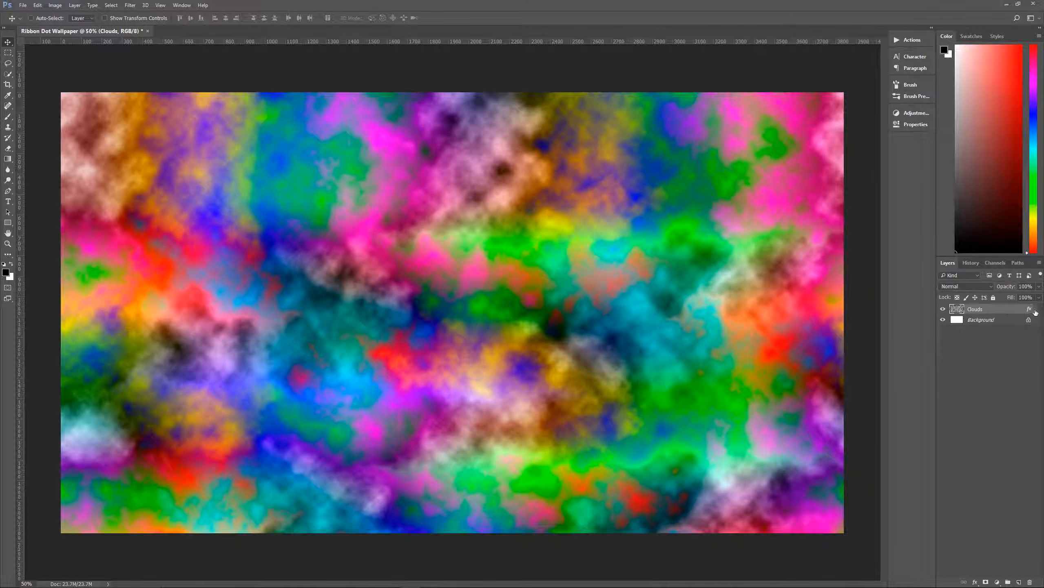
right_click(987, 308)
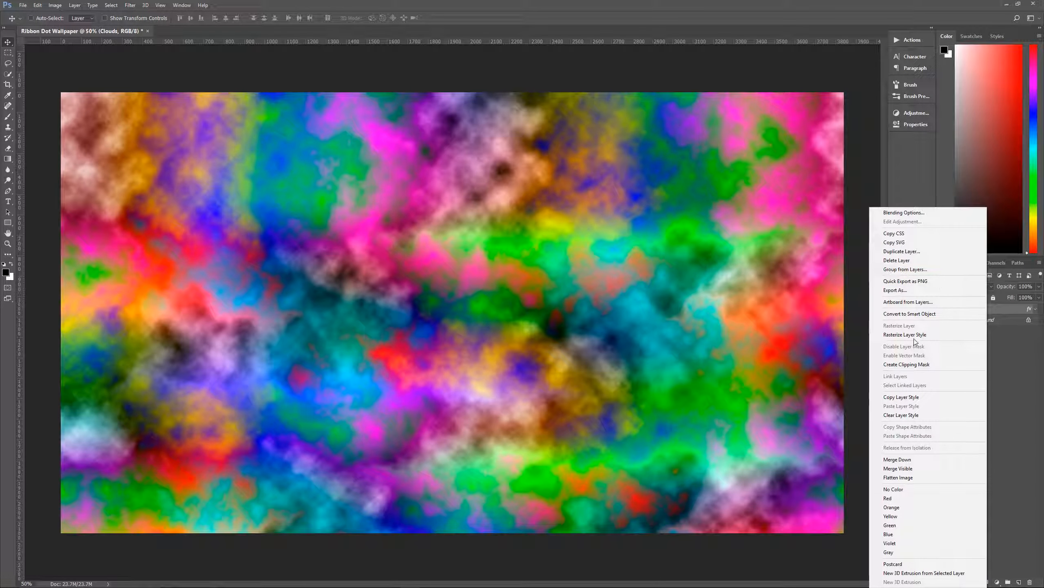
left_click(915, 314)
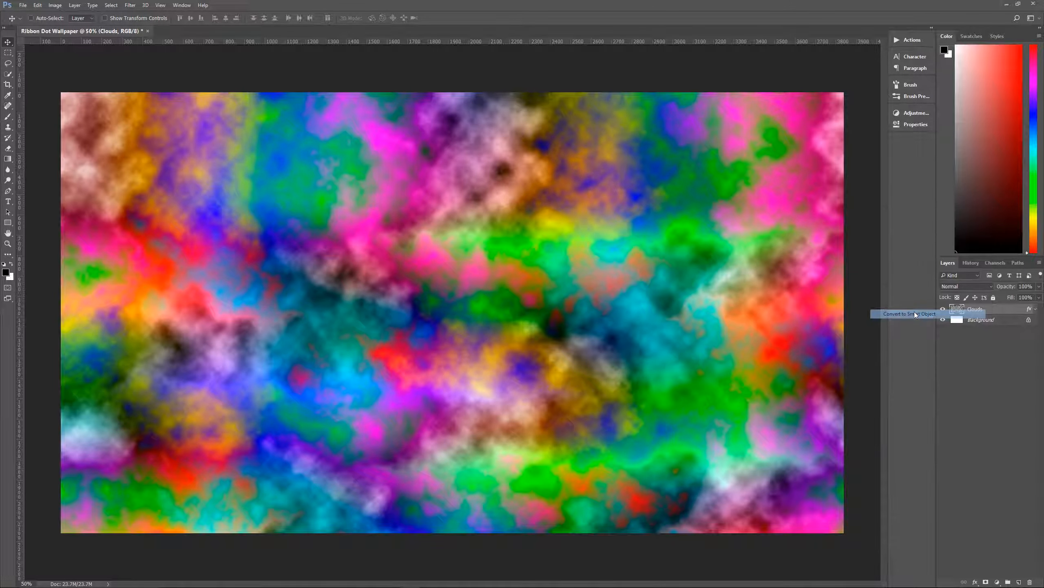
Rename the Clouds smart object layer as Dots, and open its embedded contents for a look before closing them.
double_click(976, 309)
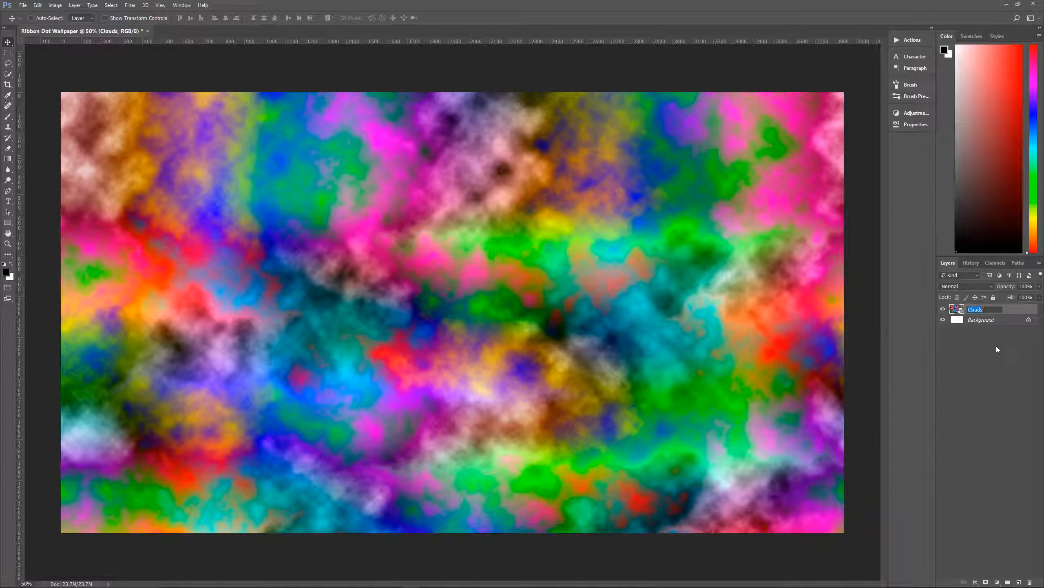
type("Dots")
key("Return")
double_click(956, 310)
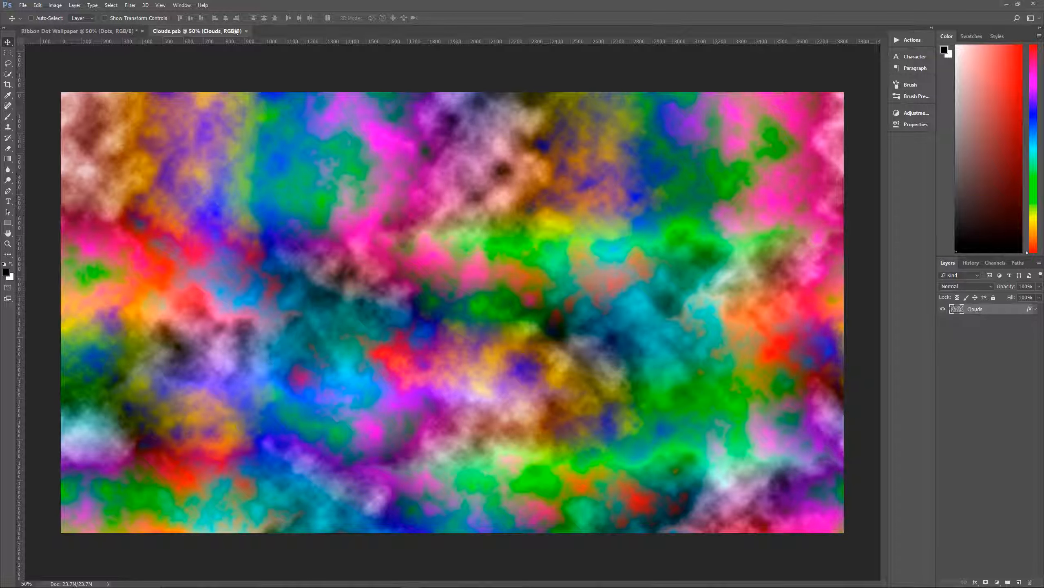
left_click(245, 31)
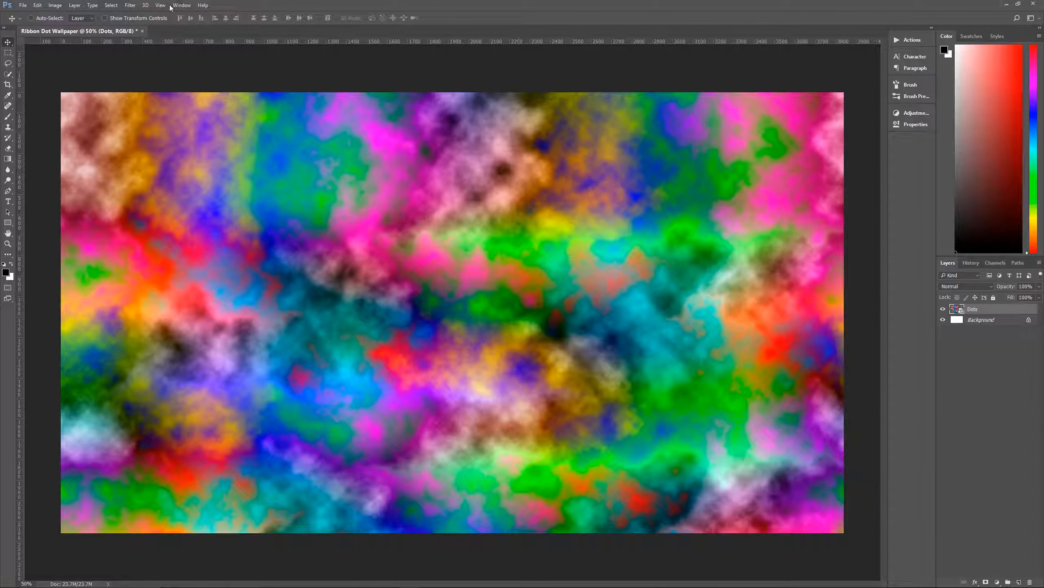
Apply a Mosaic filter with a cell size of 50 square to the Dots layer.
left_click(130, 6)
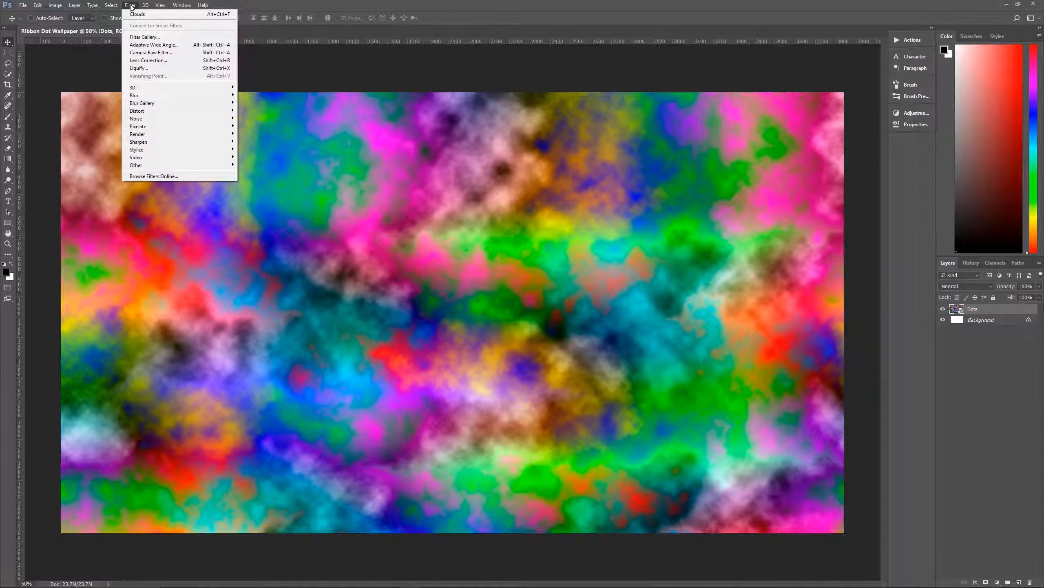
mouse_move(154, 127)
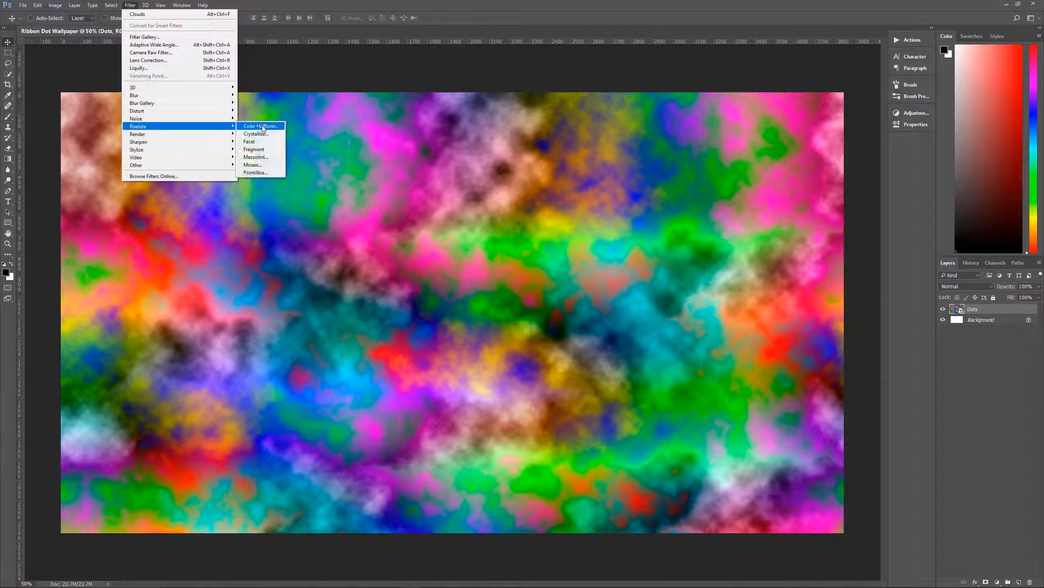
left_click(262, 164)
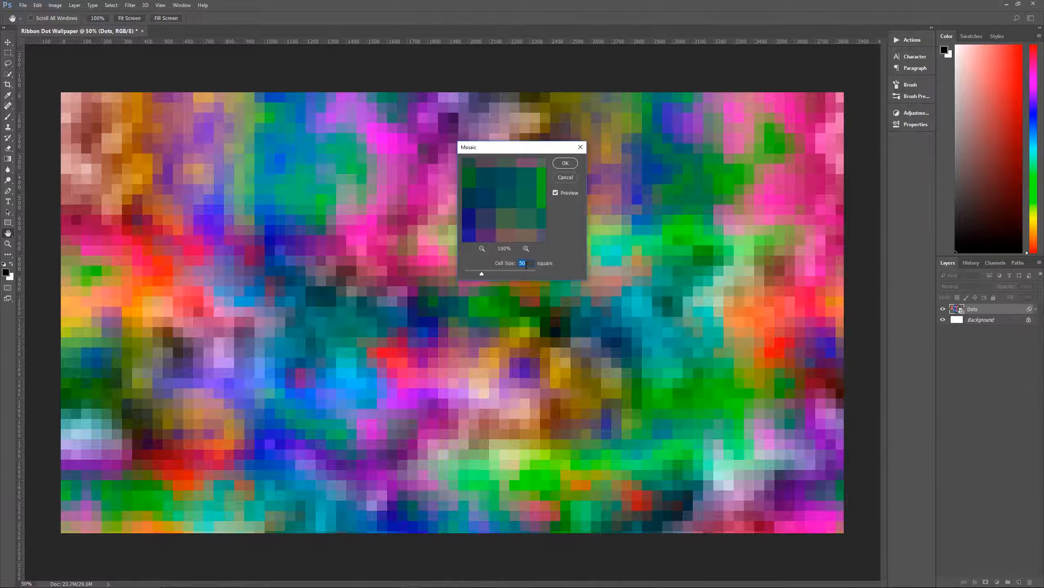
left_click(566, 164)
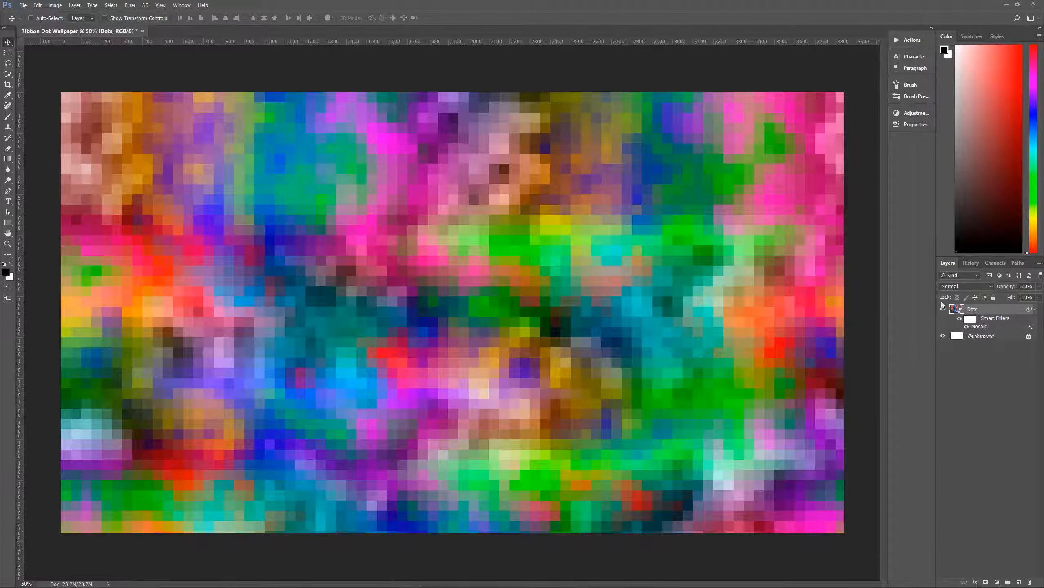
Open the Filter Gallery for the Dots layer and delete the Glass effect from its effect stack.
left_click(131, 5)
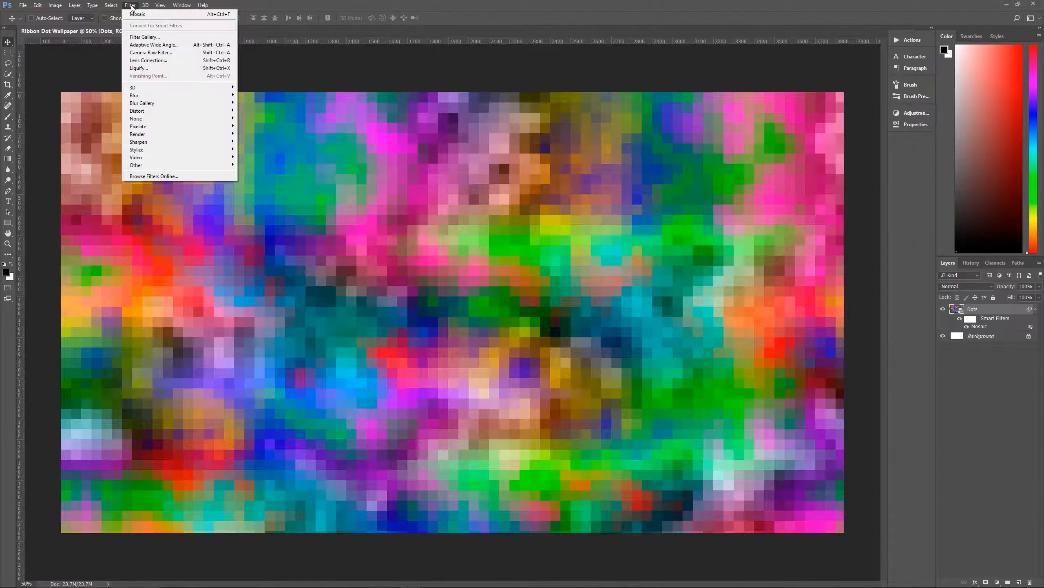
left_click(148, 37)
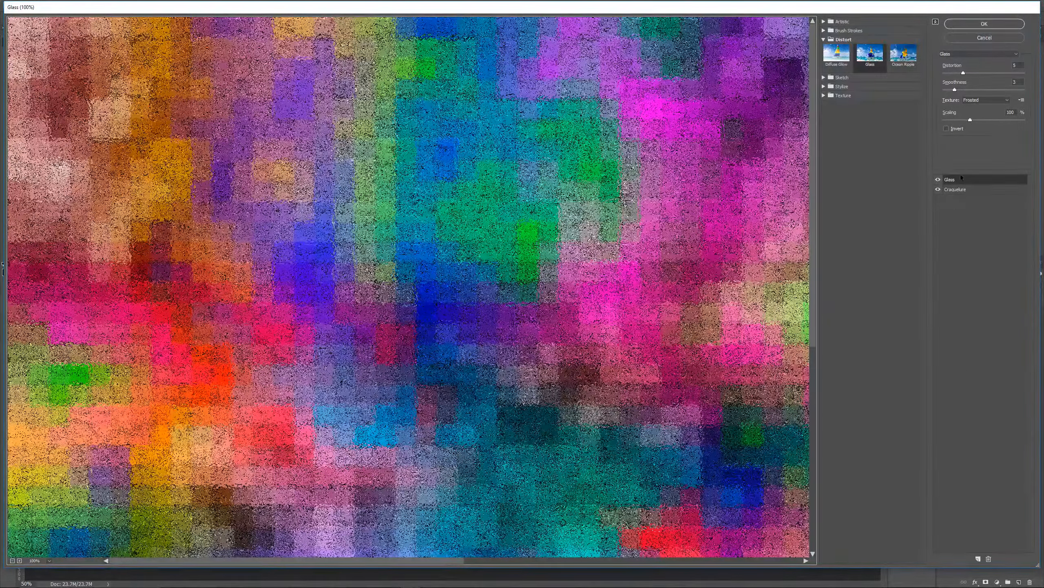
left_click(989, 559)
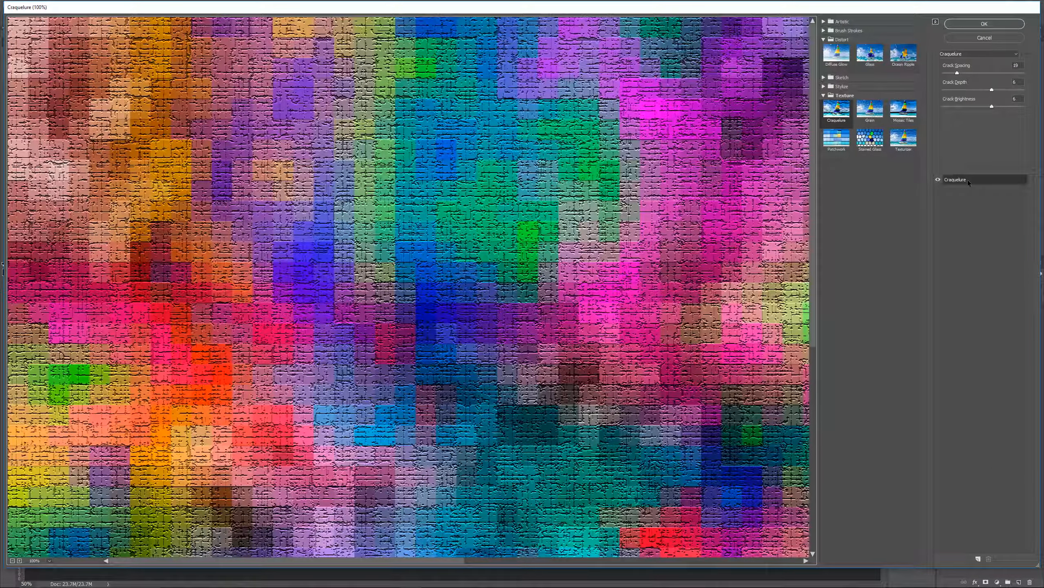
left_click(824, 22)
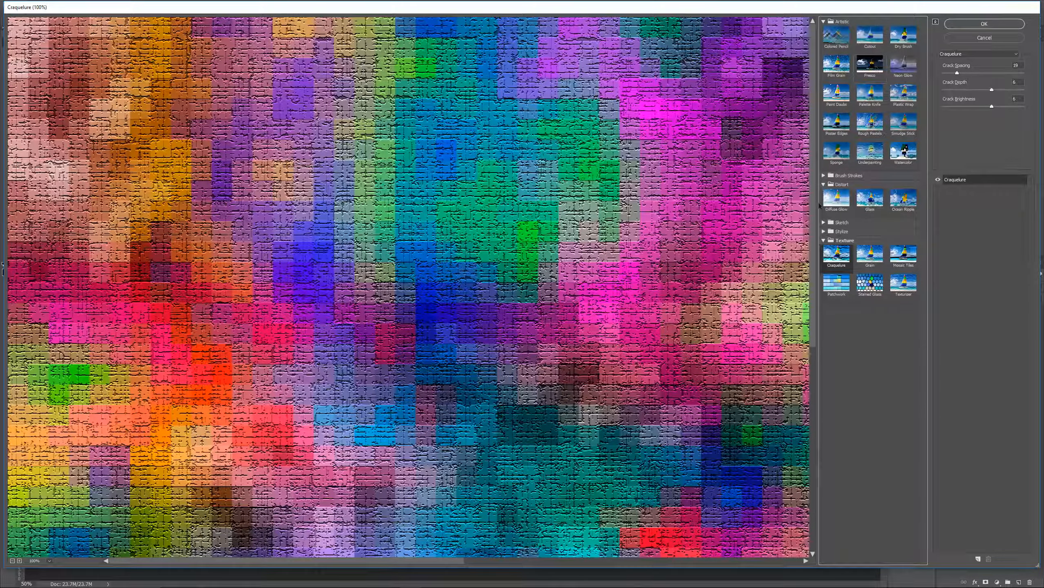
left_click(825, 176)
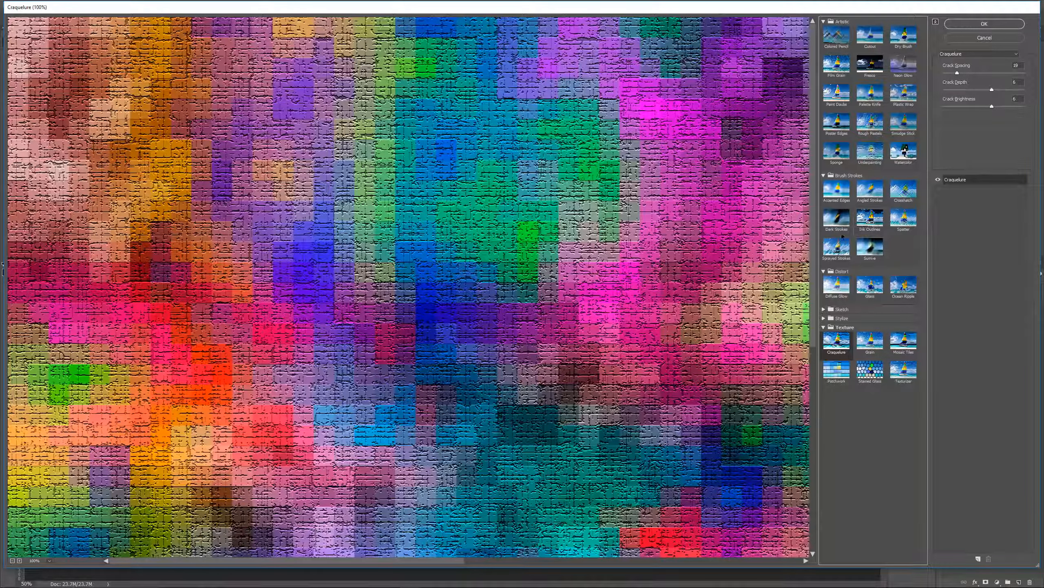
left_click(824, 176)
left_click(824, 22)
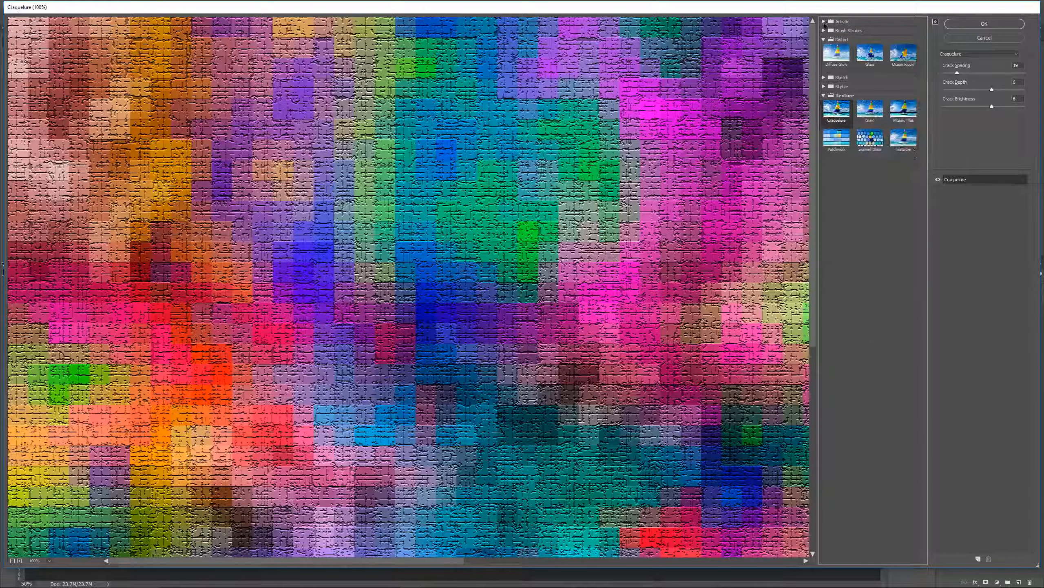
Replace the Craquelure effect with Glowing Edges at edge width 6, edge brightness 10 and smoothness 15.
left_click(825, 86)
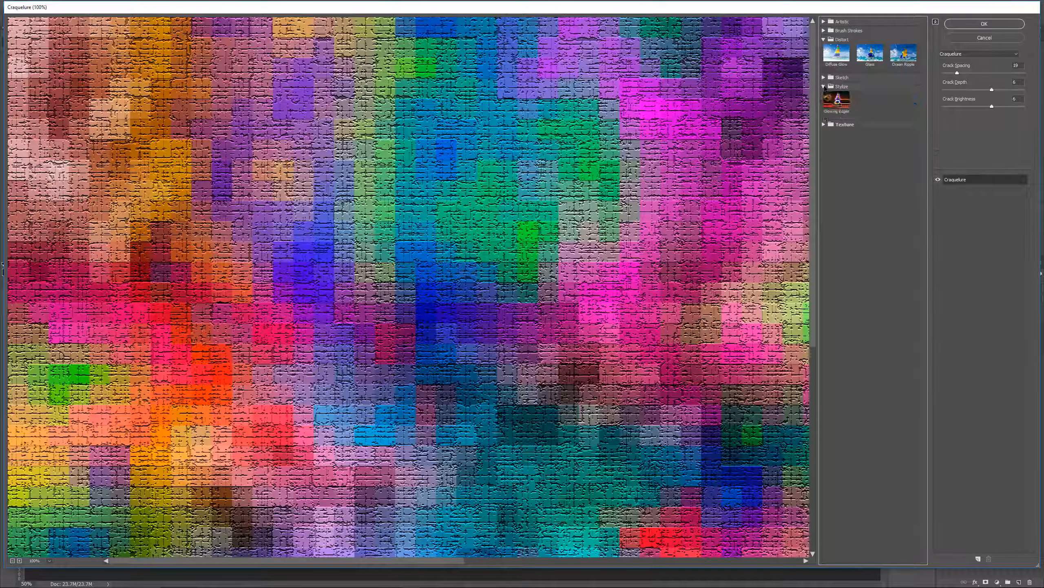
left_click(837, 101)
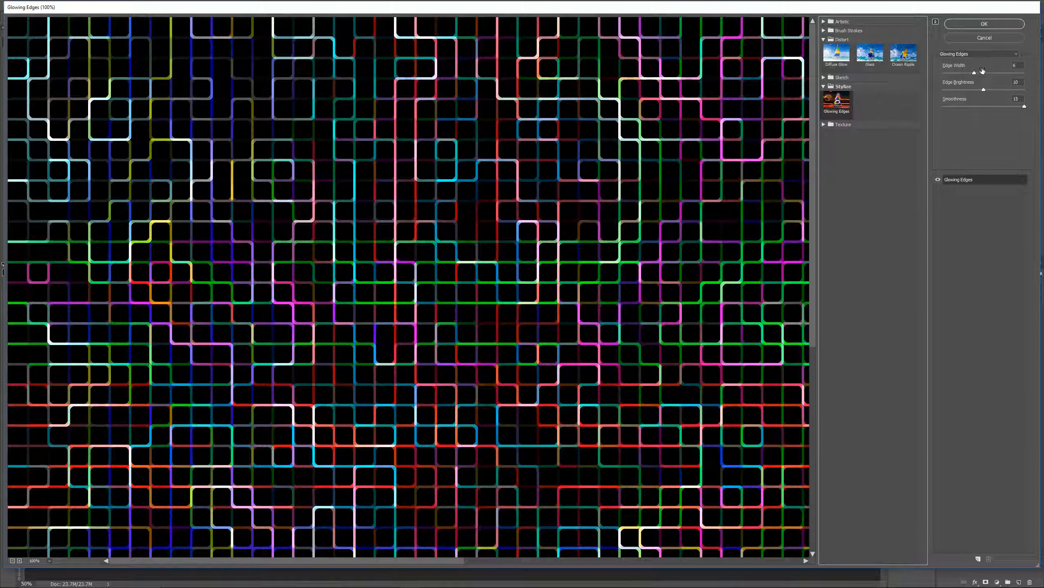
left_click(1019, 99)
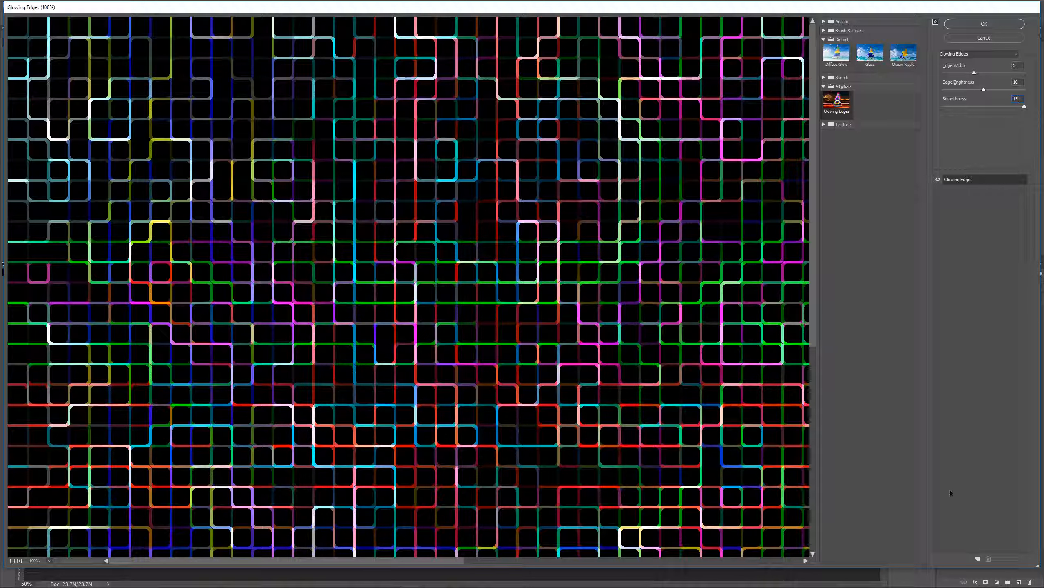
Add a new effect layer above Glowing Edges and change it to the Accented Edges brush stroke.
left_click(979, 558)
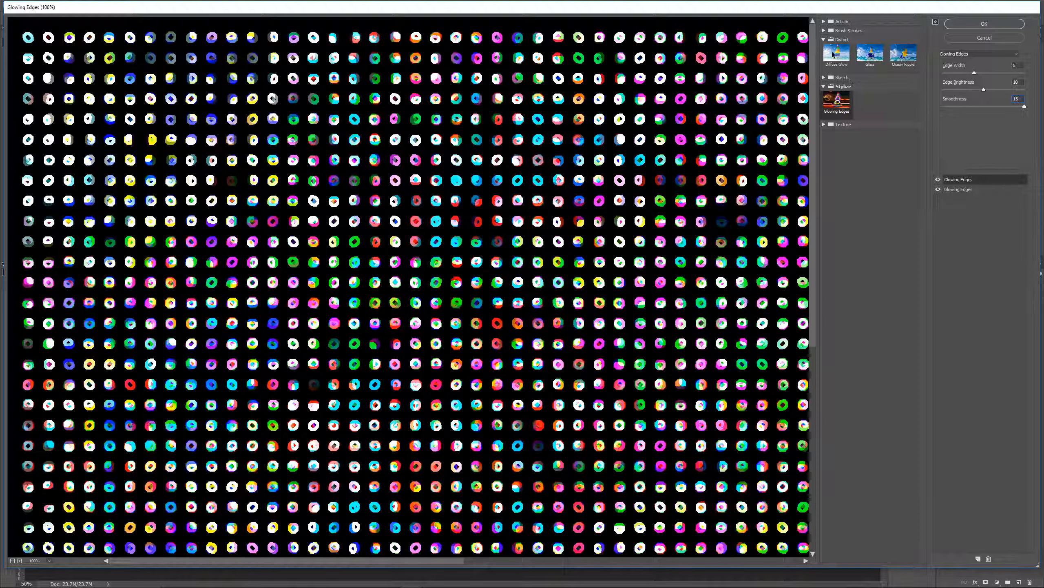
left_click(824, 126)
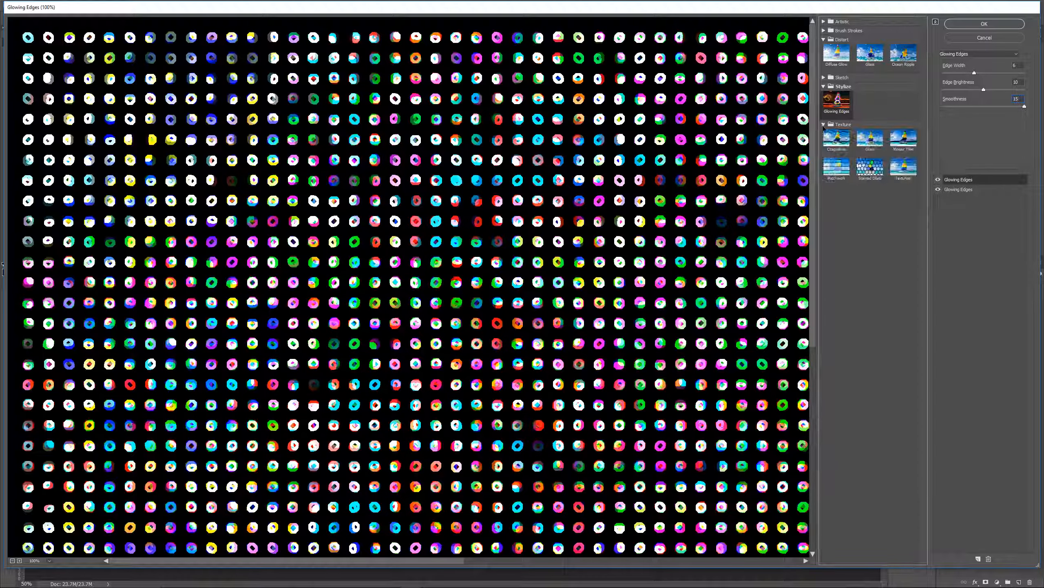
left_click(824, 125)
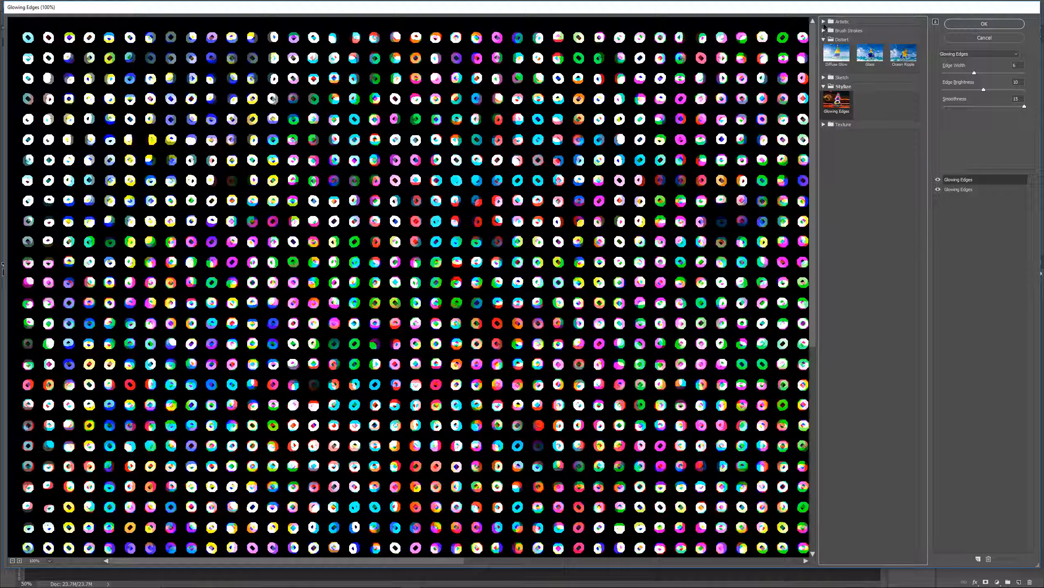
left_click(824, 21)
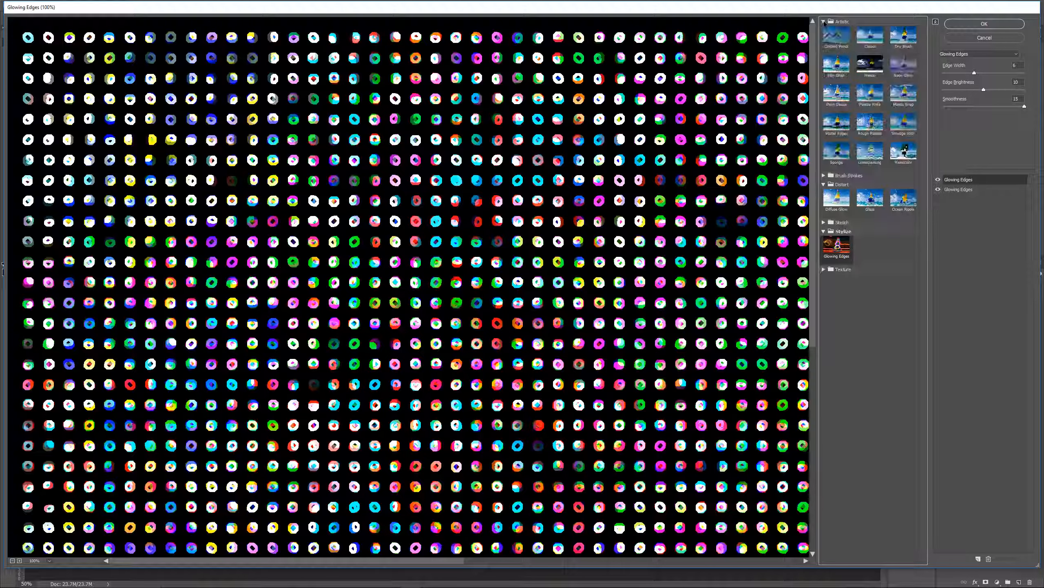
left_click(824, 21)
left_click(824, 79)
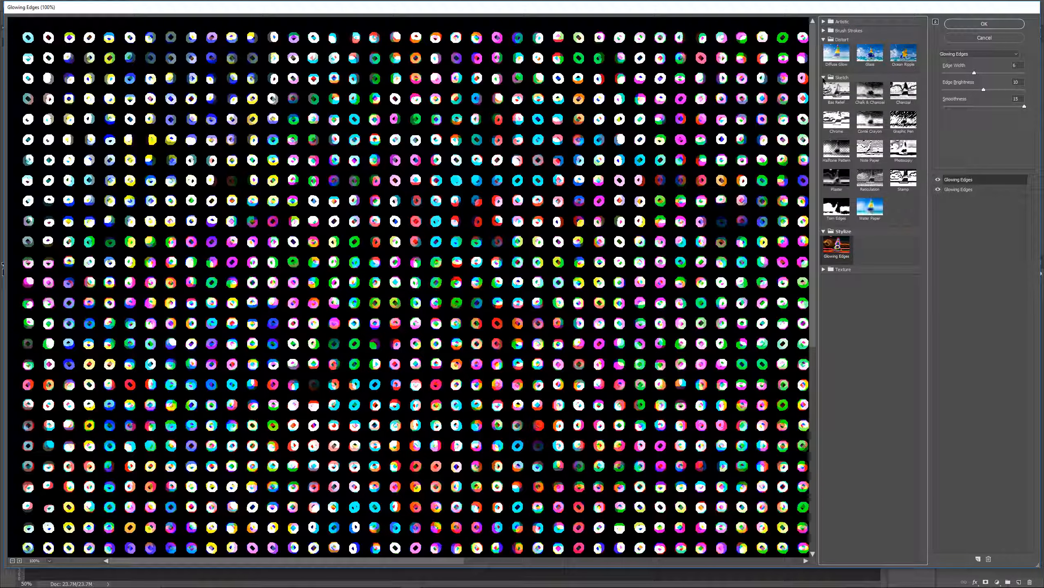
left_click(824, 78)
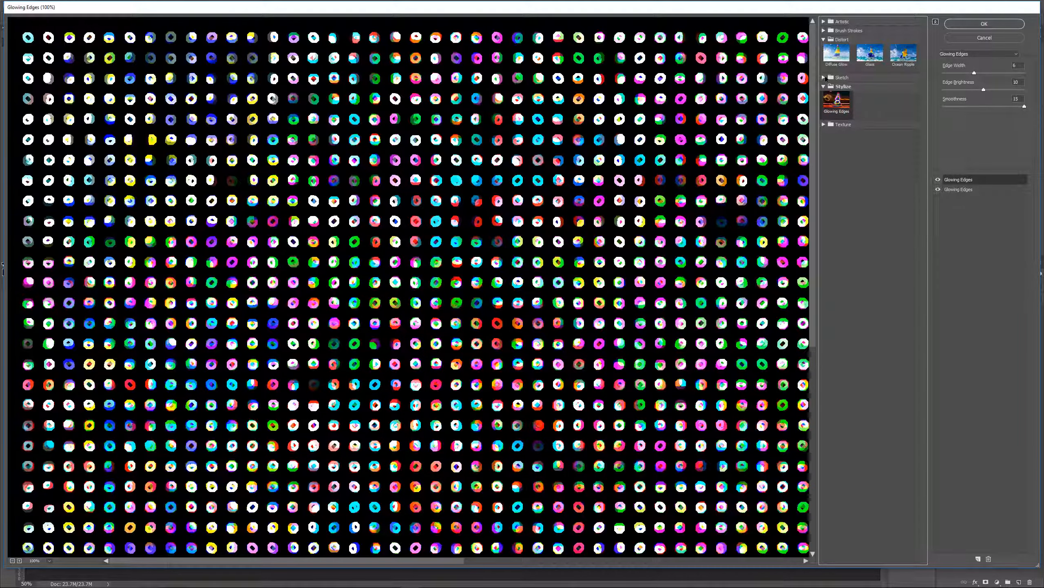
left_click(824, 31)
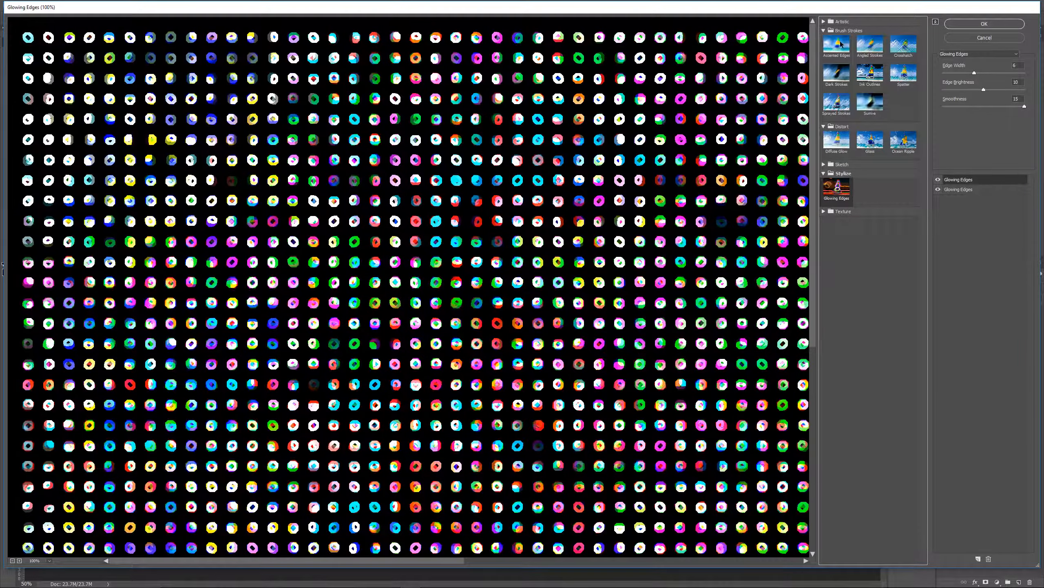
left_click(836, 48)
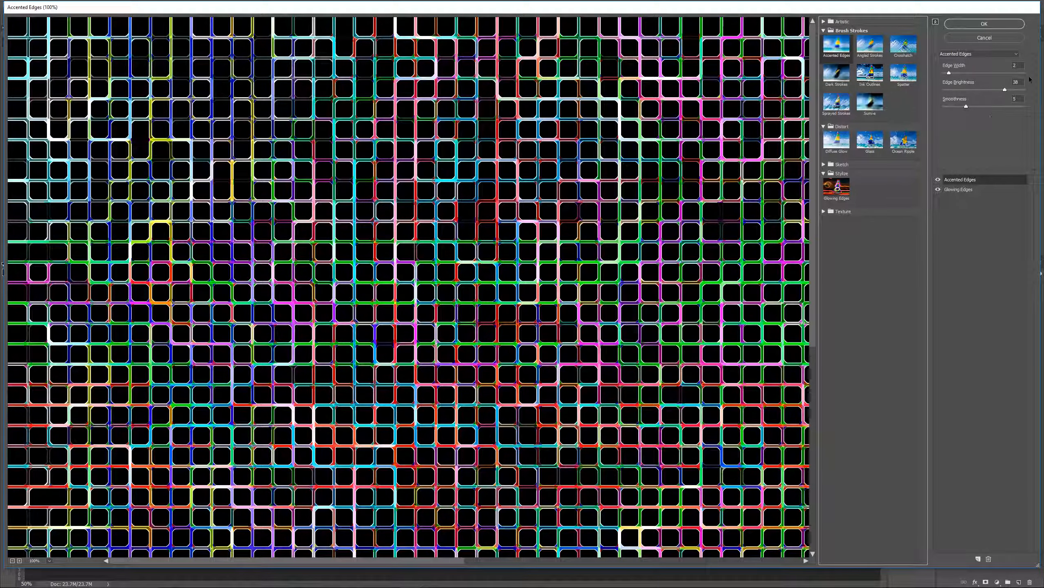
Set the Accented Edges effect to edge width 6, edge brightness 50 and smoothness 15.
double_click(1012, 65)
type("6")
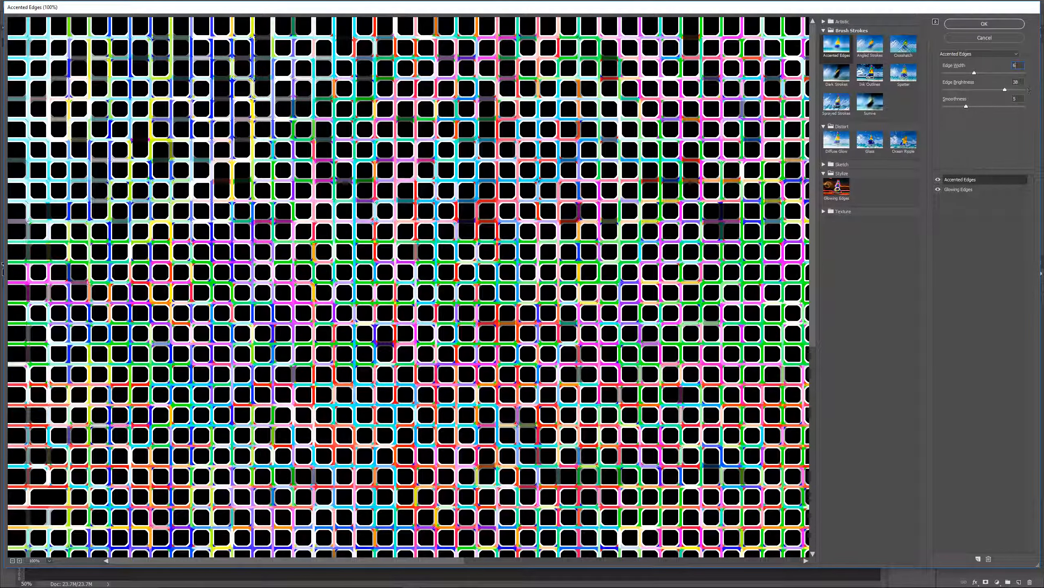
type("50")
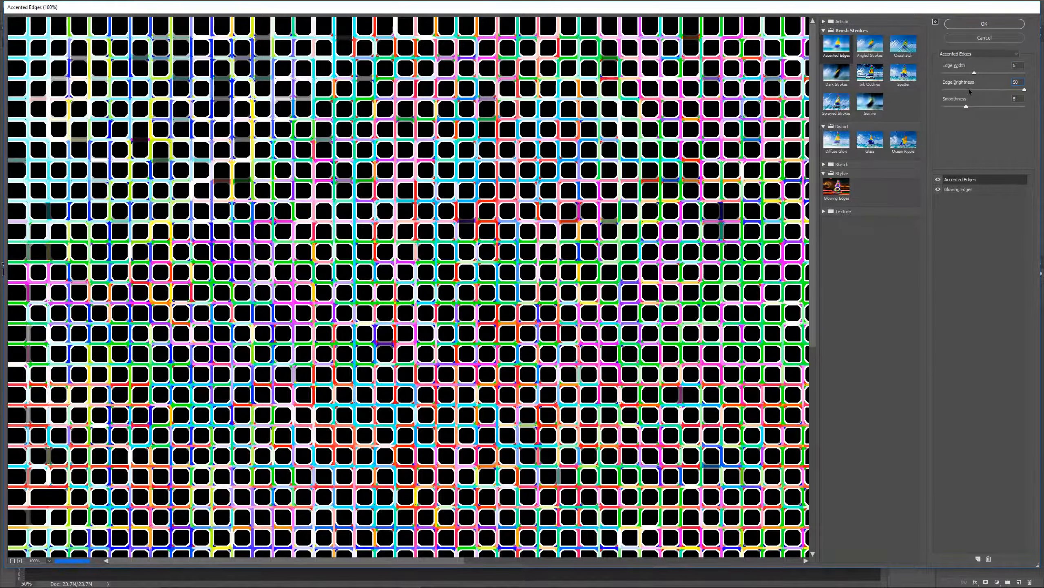
type("15")
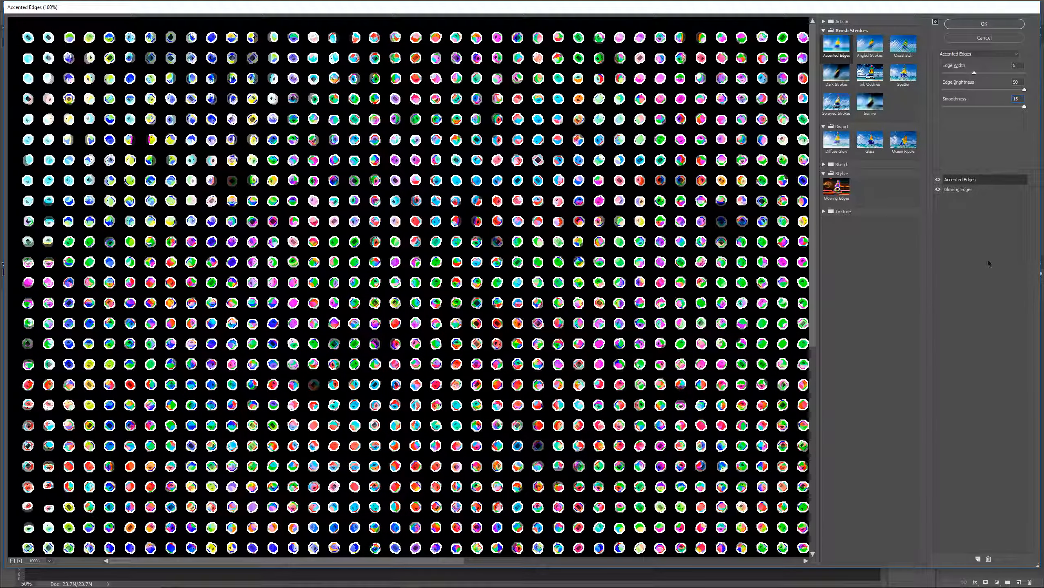
Add a Glowing Edges effect layer above Accented Edges with edge width 2 and edge brightness 15.
left_click(979, 559)
left_click(839, 188)
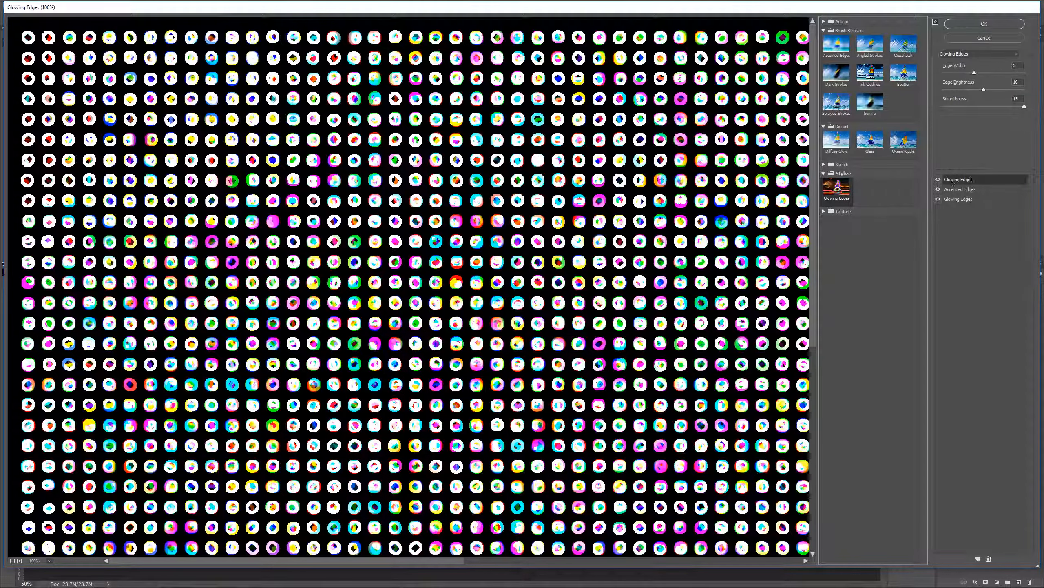
left_click_drag(1017, 66, 1010, 67)
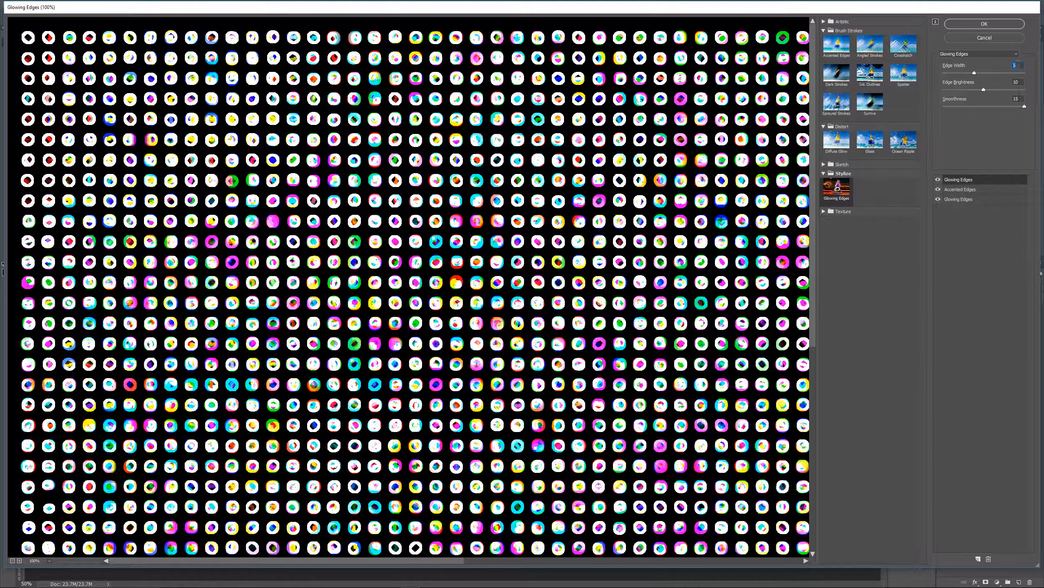
type("2")
left_click_drag(1020, 83, 1012, 87)
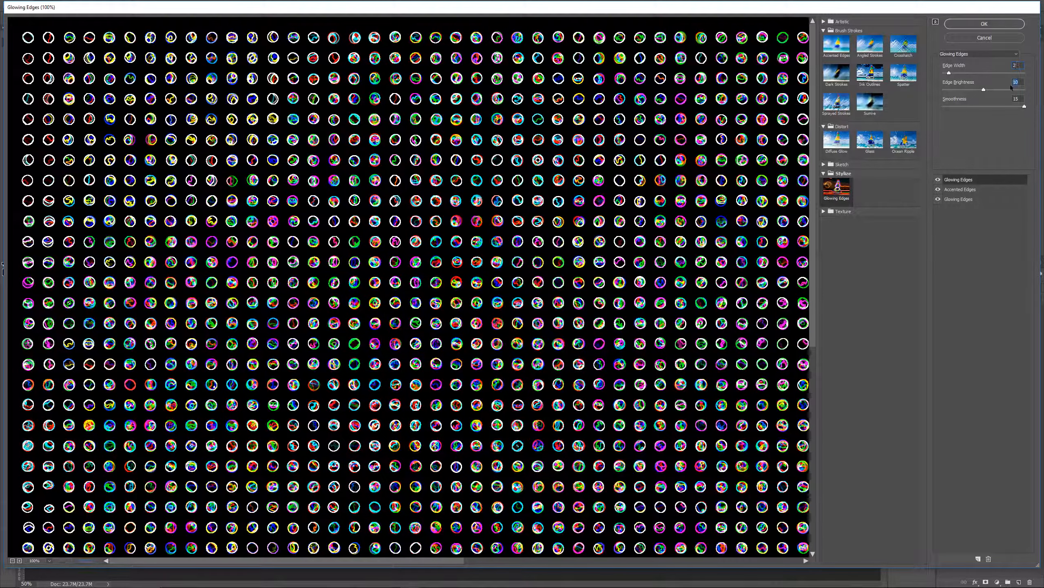
type("15")
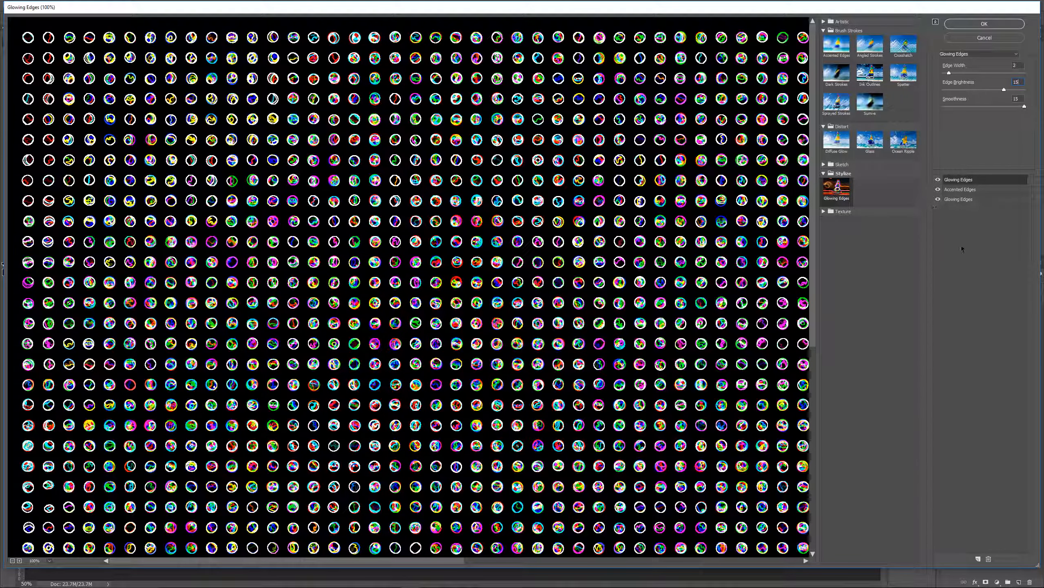
Add a new effect layer above the second Glowing Edges and change it to the artistic Paint Daubs effect.
left_click(979, 558)
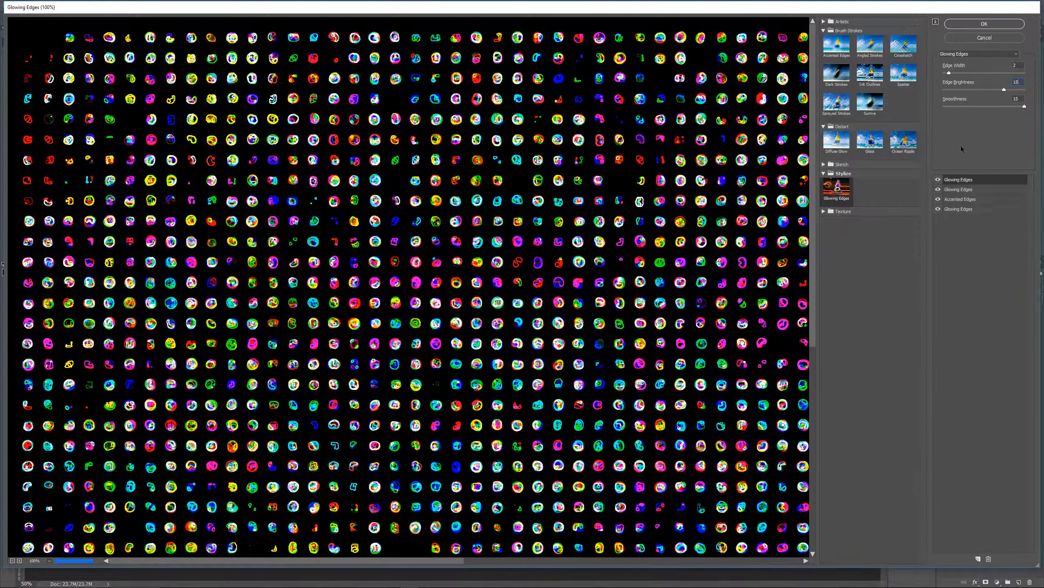
left_click(824, 23)
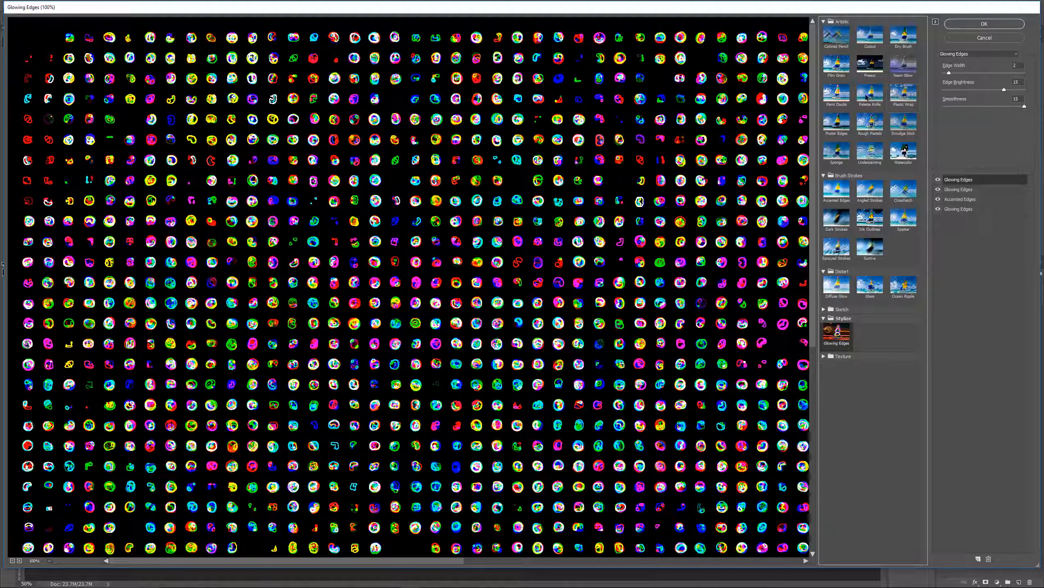
left_click(843, 101)
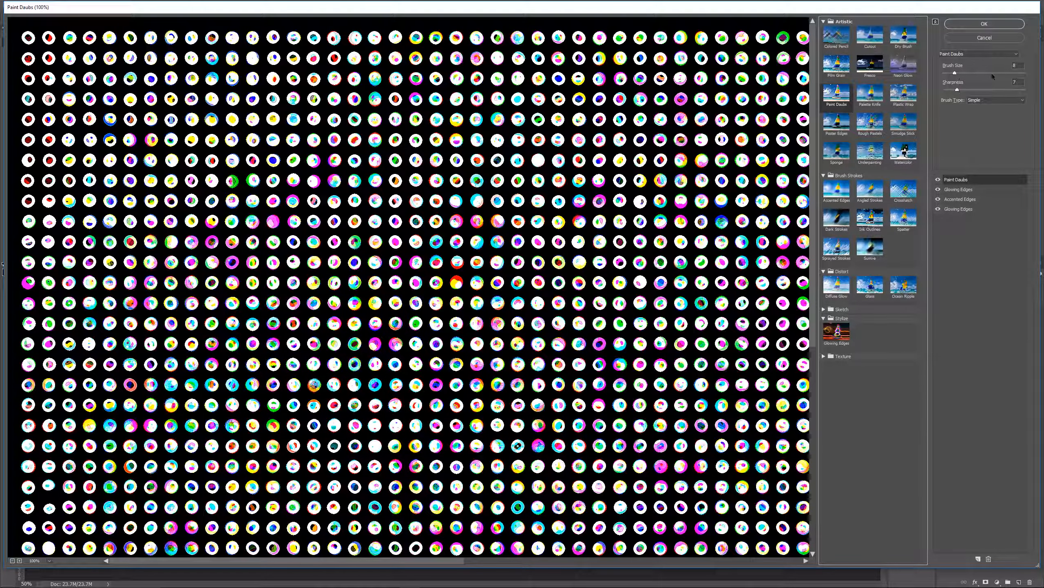
Set Paint Daubs to brush size 35 and sharpness 40, and apply the stacked effects to the Dots layer.
left_click_drag(1020, 66, 1002, 67)
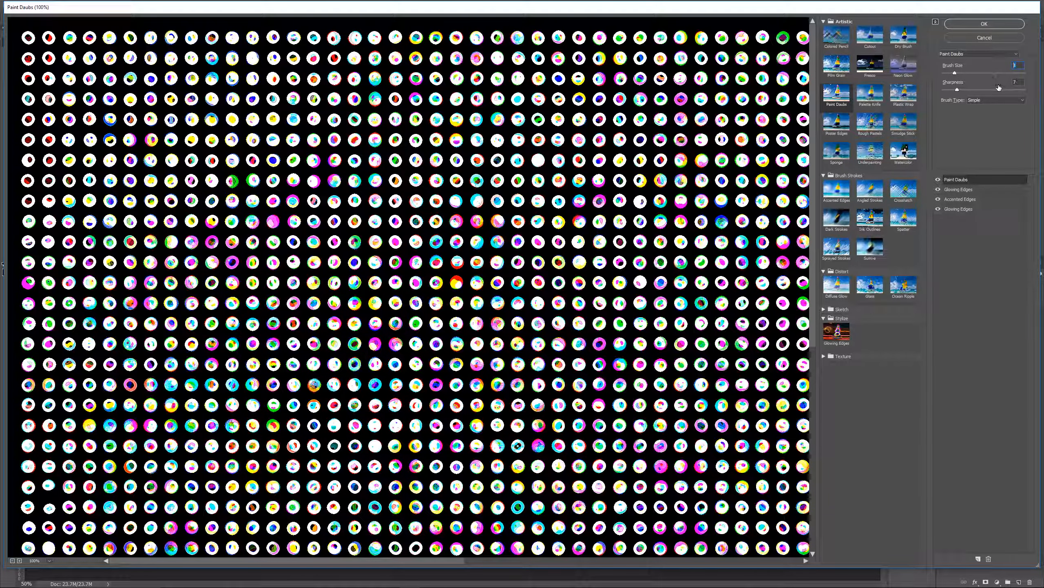
type("35")
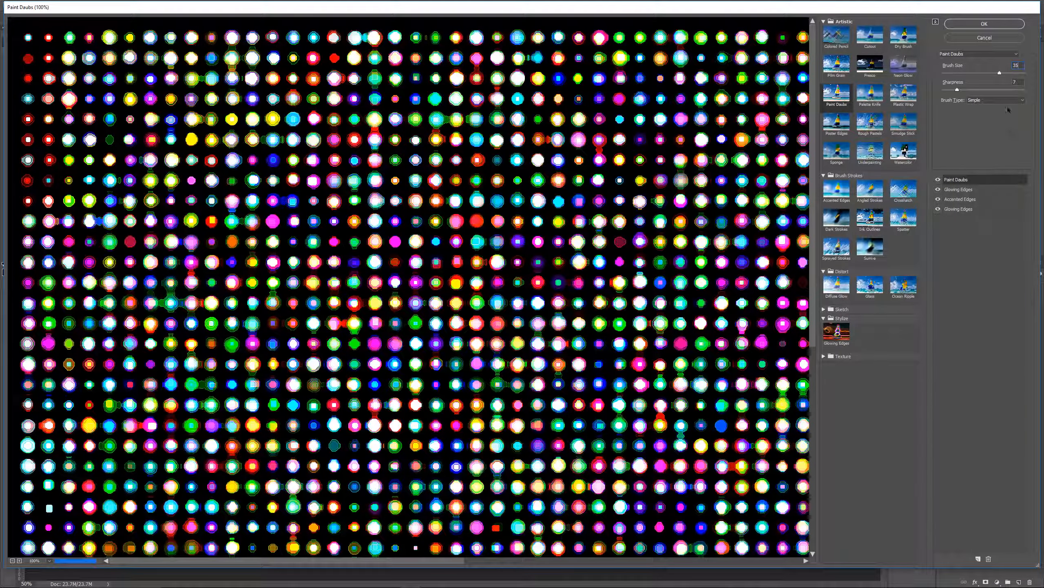
left_click_drag(1020, 84, 991, 86)
type("40")
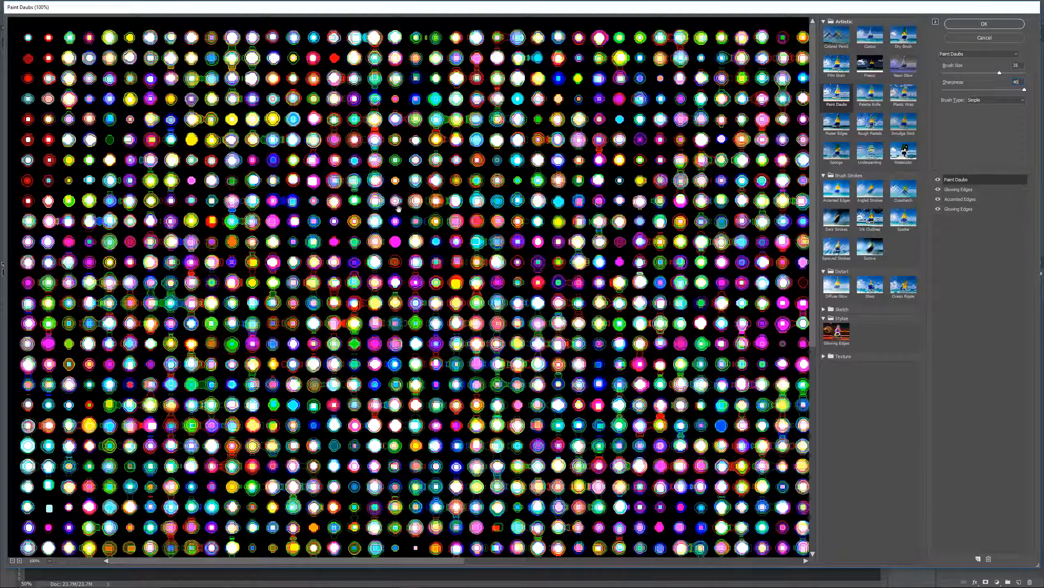
left_click(966, 28)
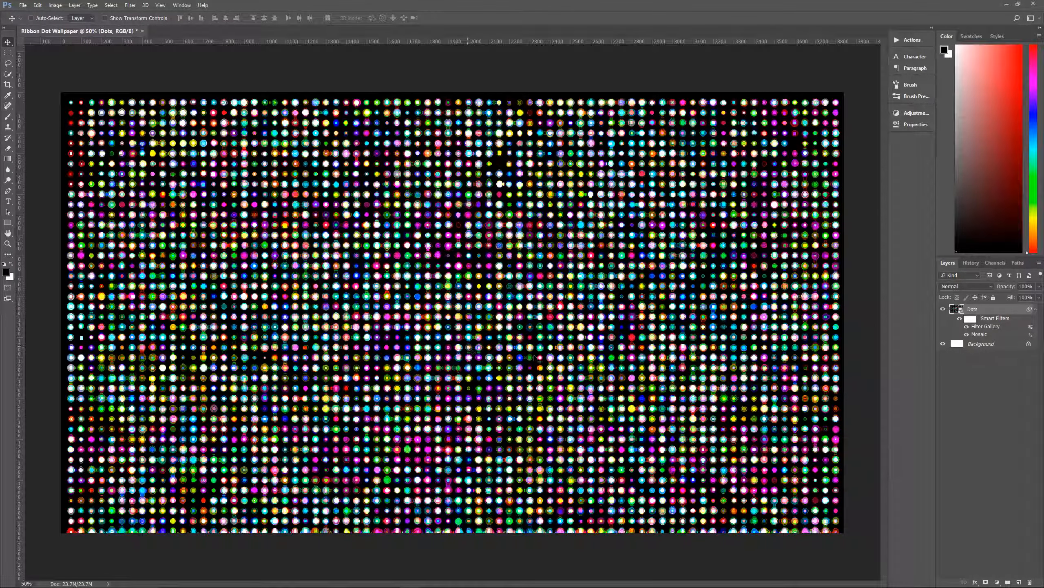
Collapse the Dots layer's smart filters, duplicate the layer as Extra Dots, and hide the copy.
left_click(1036, 309)
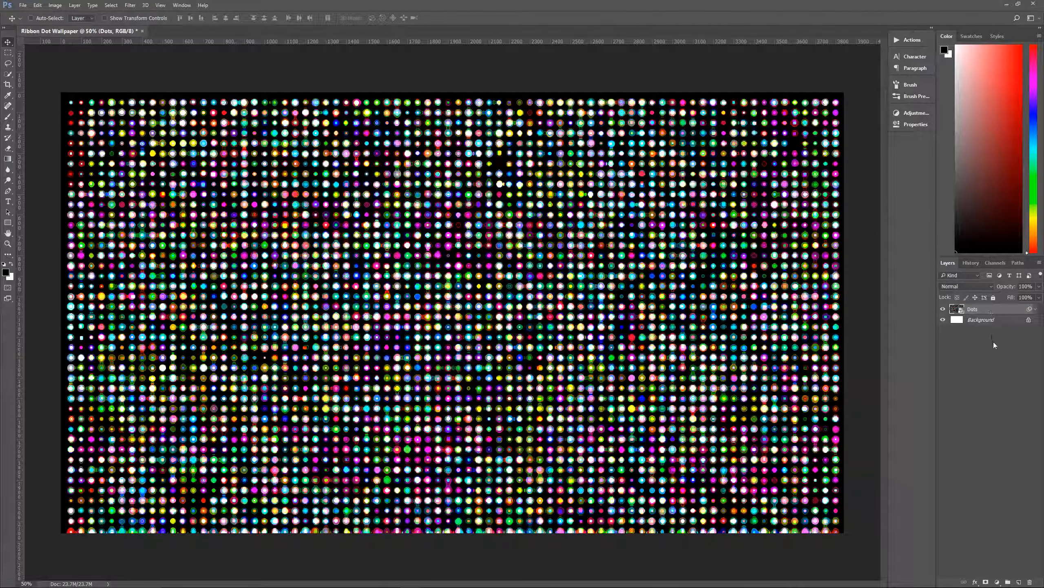
key("ctrl+j")
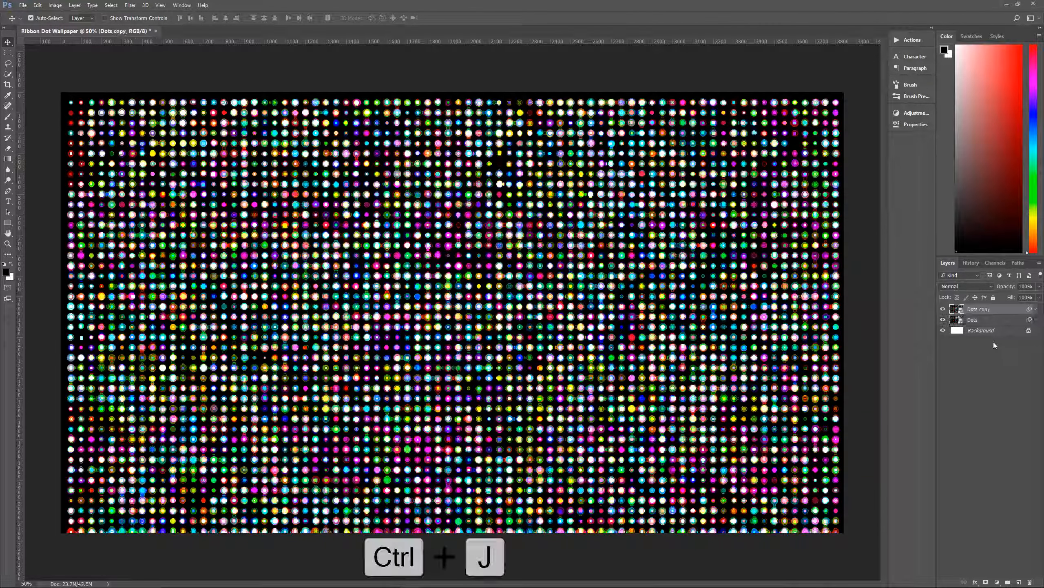
double_click(980, 309)
key("BackSpace")
type("Extra Dots")
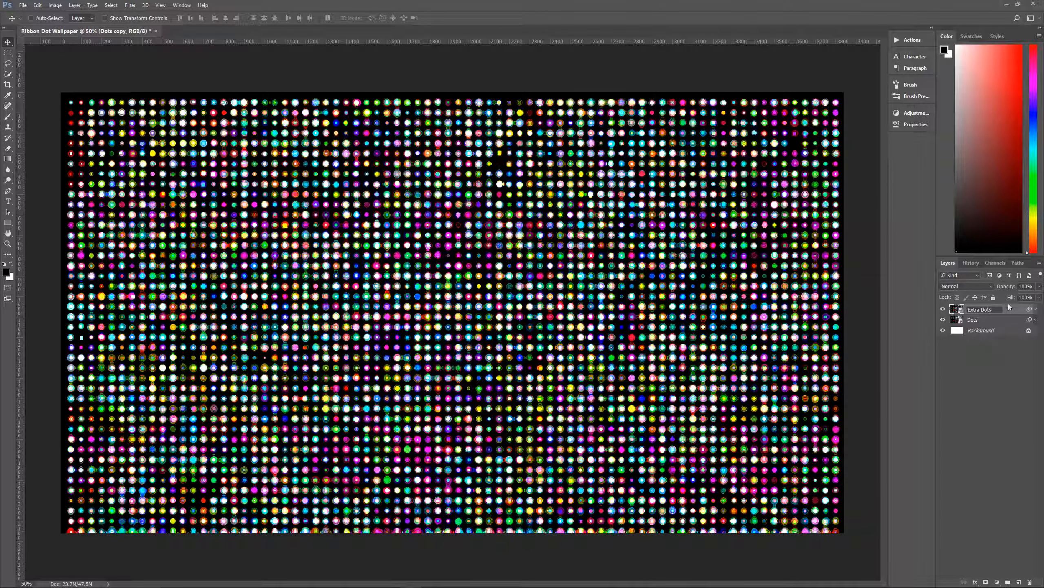
key("Return")
left_click(944, 309)
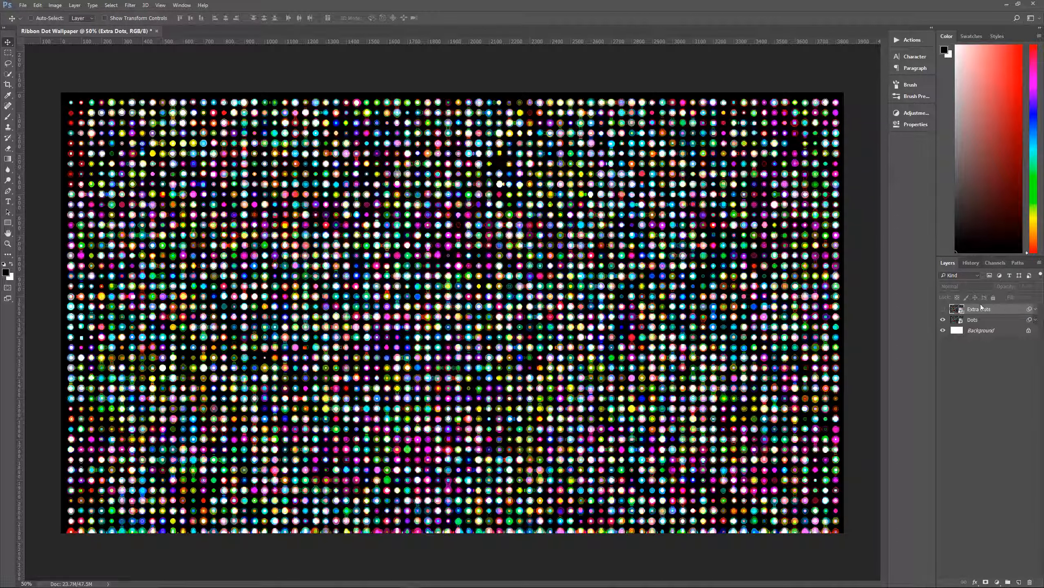
Set the Dots layer's opacity to 15%.
left_click(1004, 320)
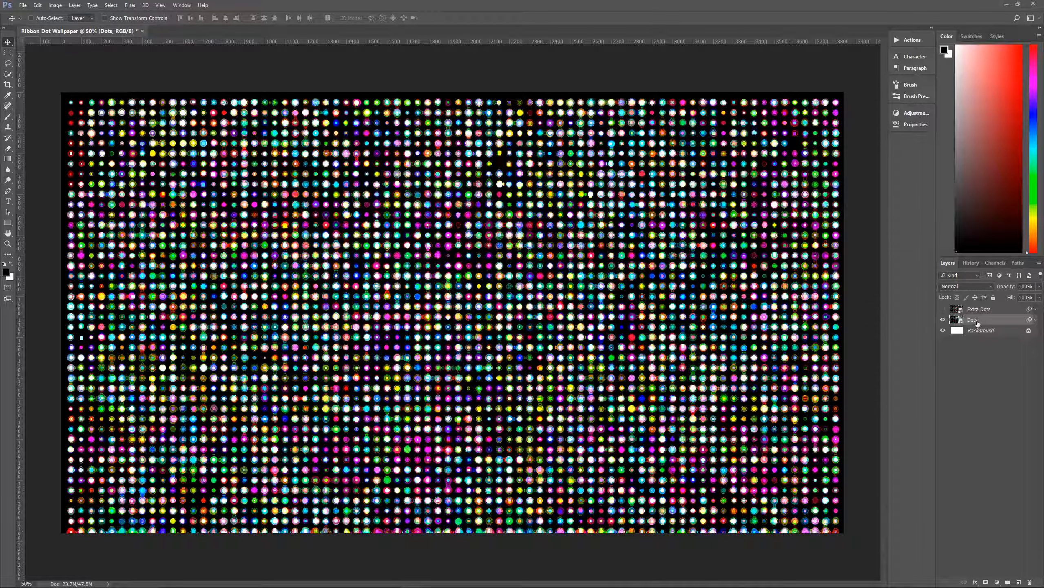
left_click(1026, 286)
type("15")
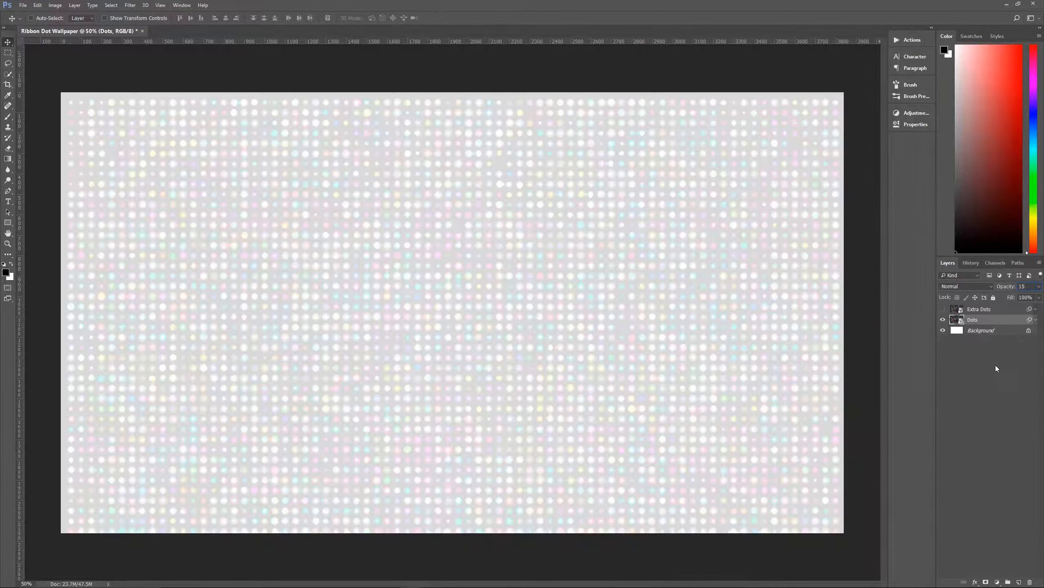
Fill the Background layer with the black foreground colour and reselect the Dots layer.
left_click(982, 330)
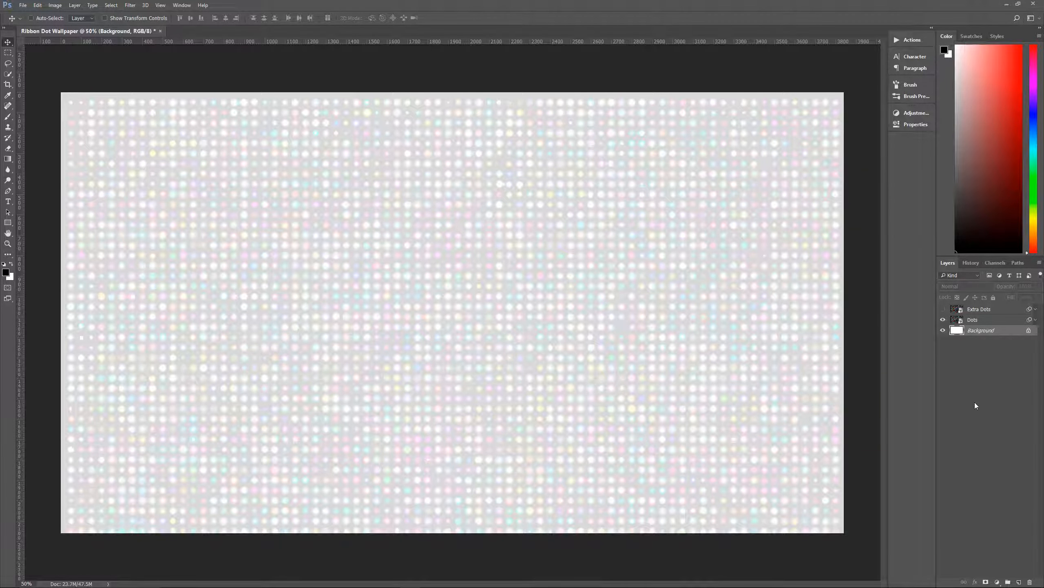
key("alt+BackSpace")
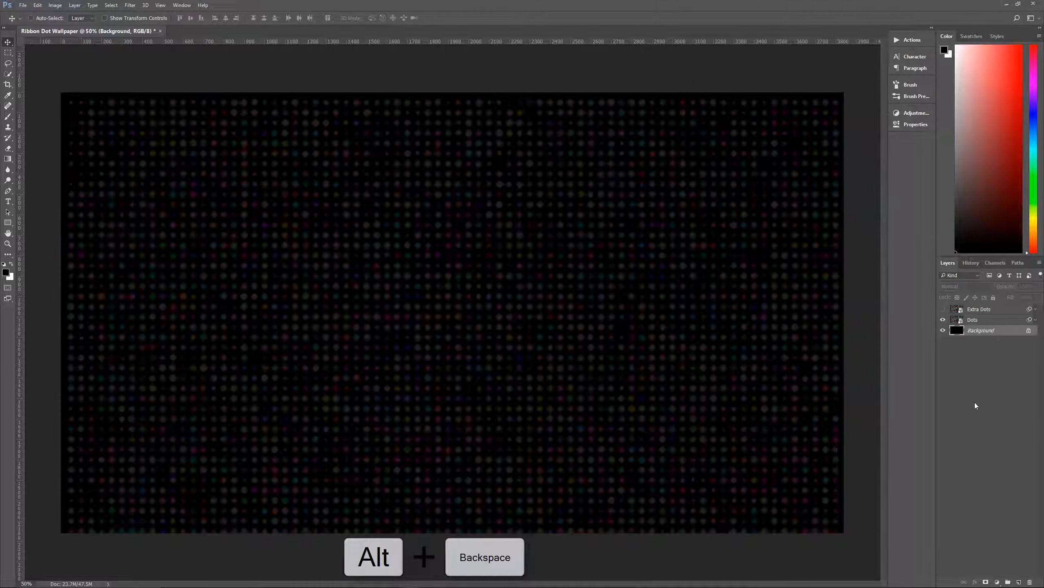
left_click(996, 323)
left_click(1000, 332)
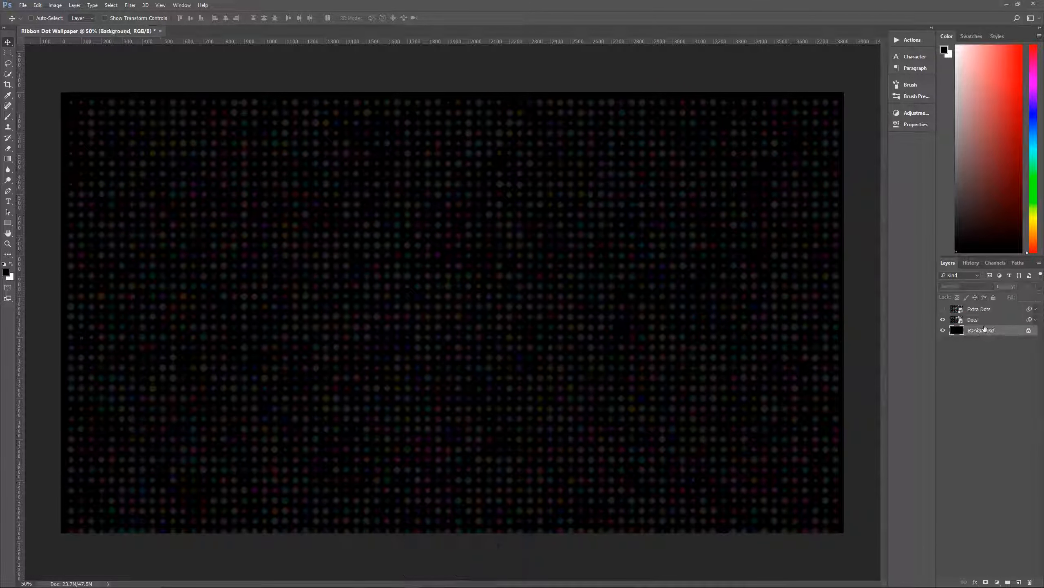
left_click(994, 320)
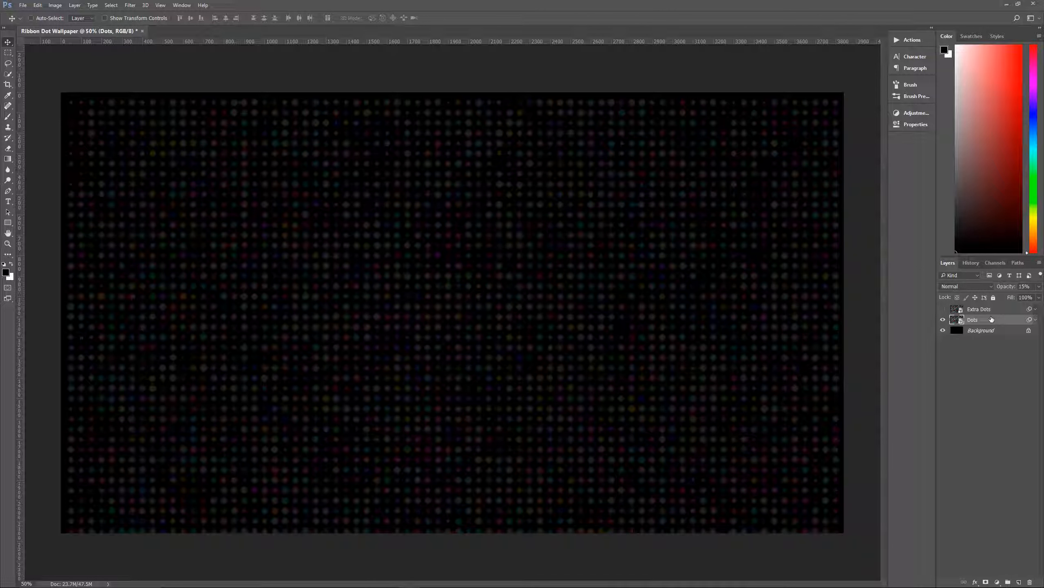
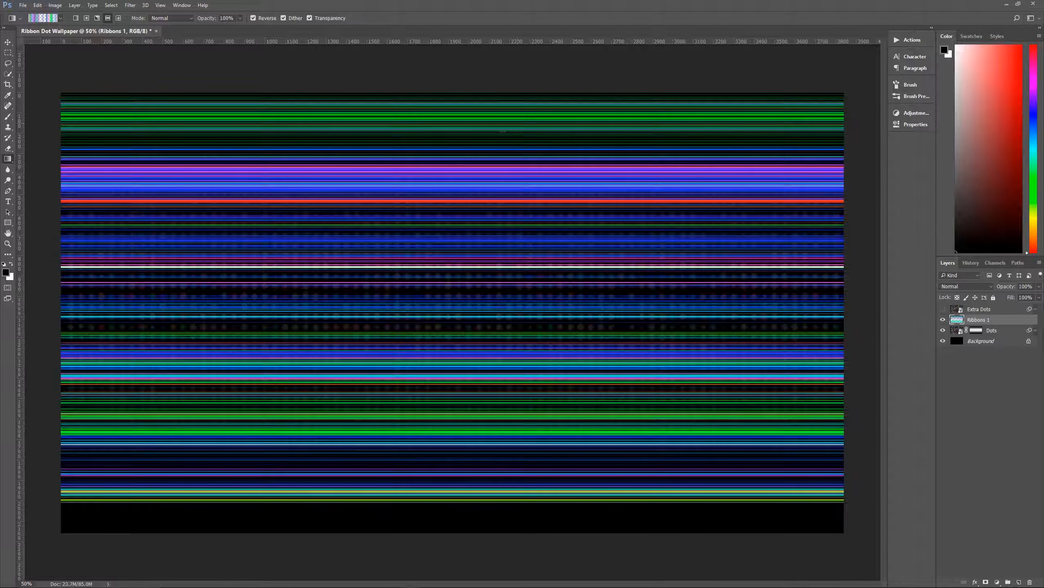
Delete the uppermost green stripes and the lowest stripes below the light blue line from the Ribbons 1 layer with rectangular selections.
key("m")
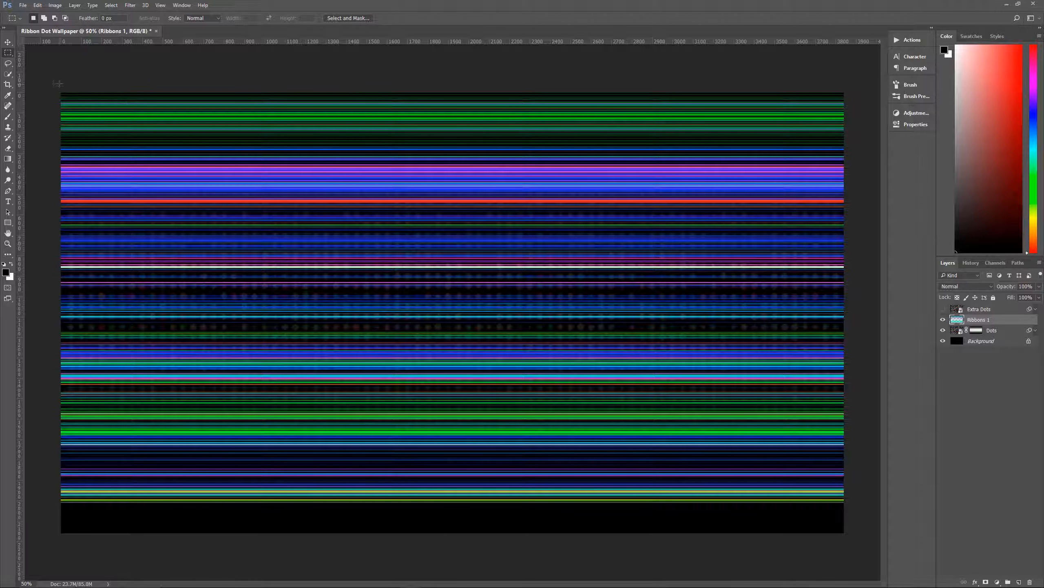
left_click_drag(57, 85, 883, 147)
key("Delete")
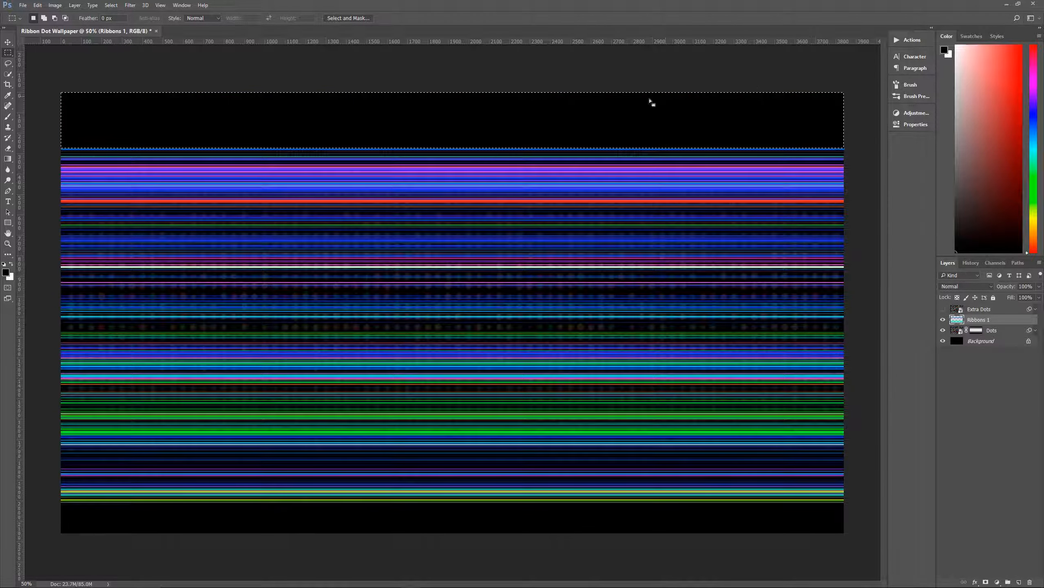
key("ctrl+d")
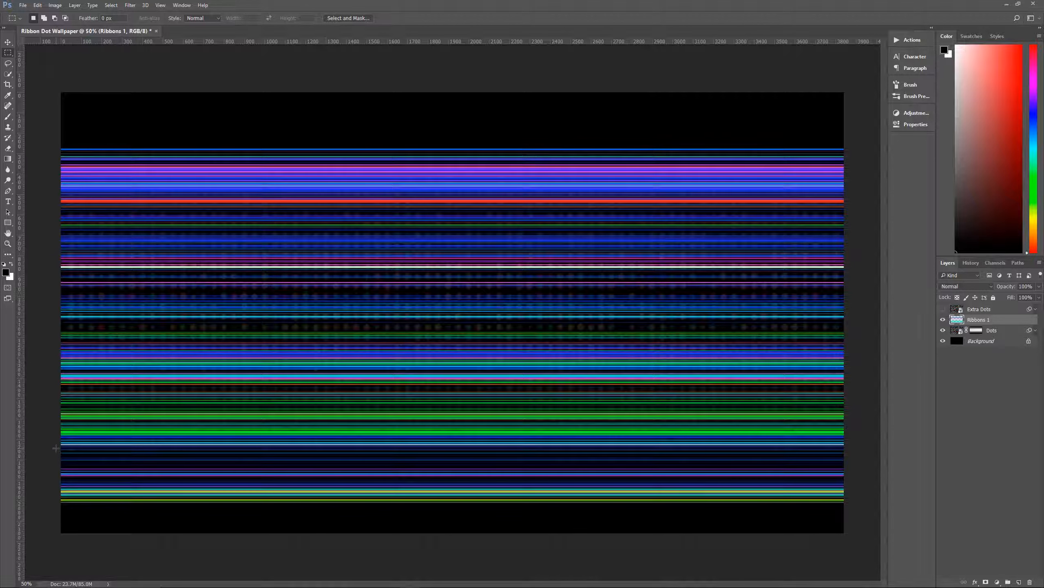
left_click_drag(57, 447, 898, 536)
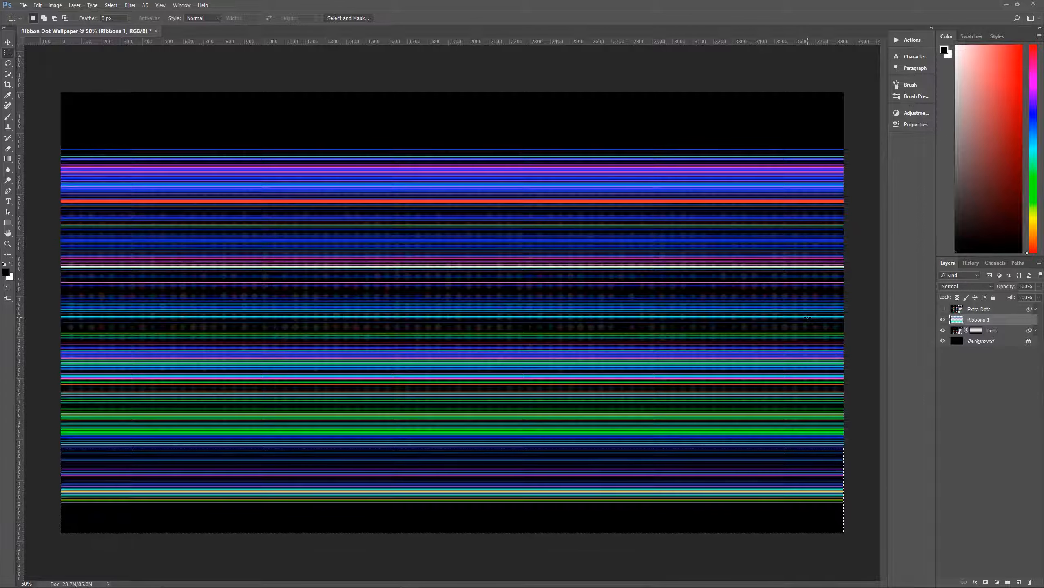
key("Delete")
left_click(769, 471)
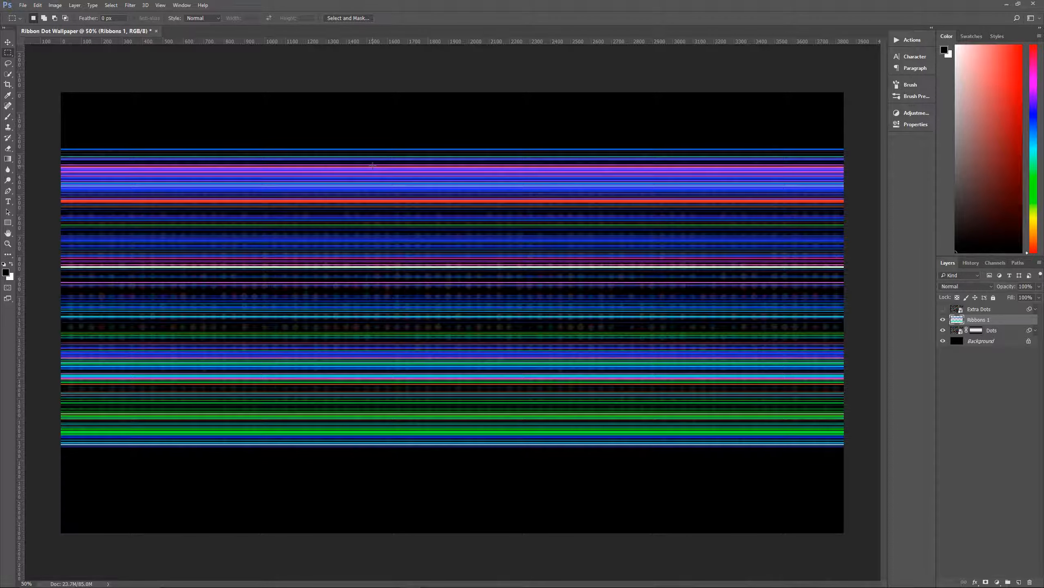
Squash the Ribbons 1 layer to 43% height with Free Transform and move the band to the canvas's vertical middle.
key("ctrl+t")
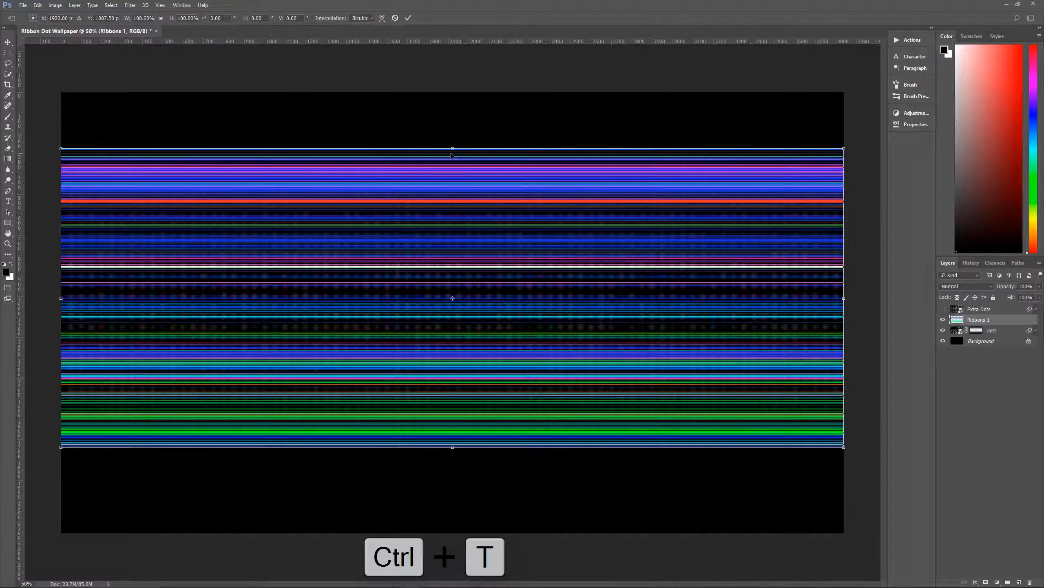
left_click_drag(453, 149, 452, 312)
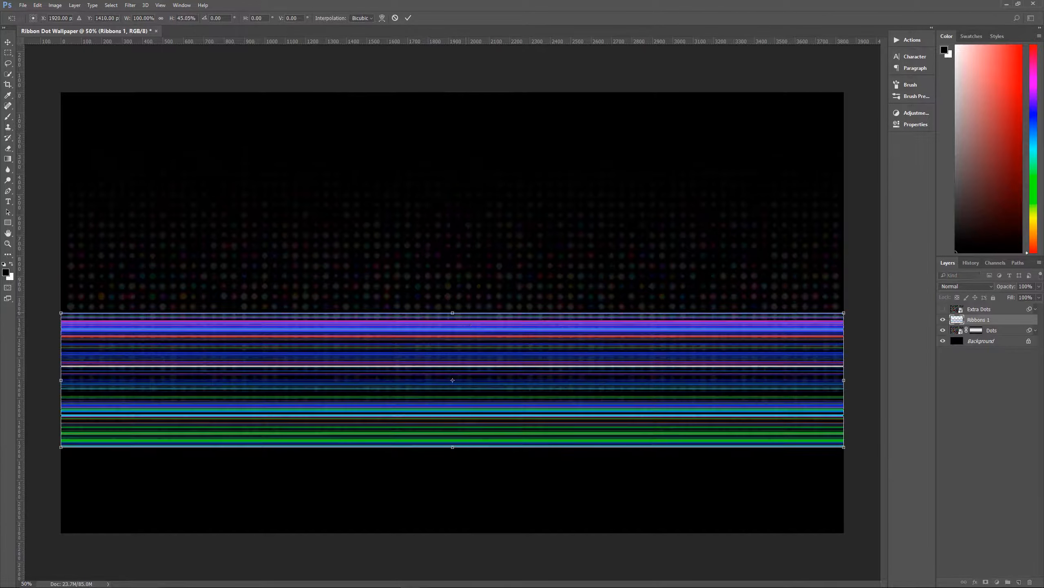
left_click_drag(452, 448, 453, 441)
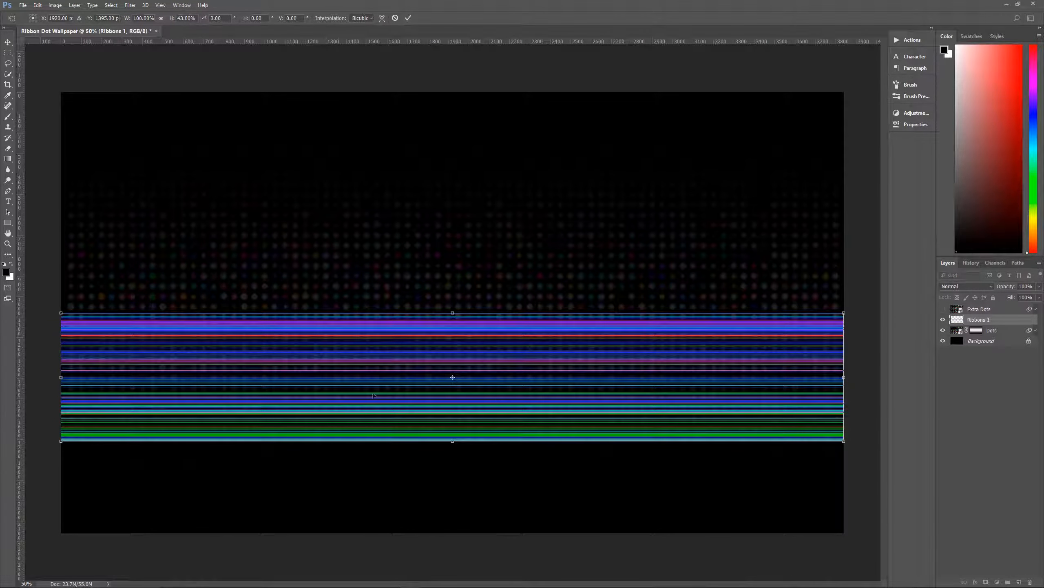
left_click_drag(393, 382, 386, 317)
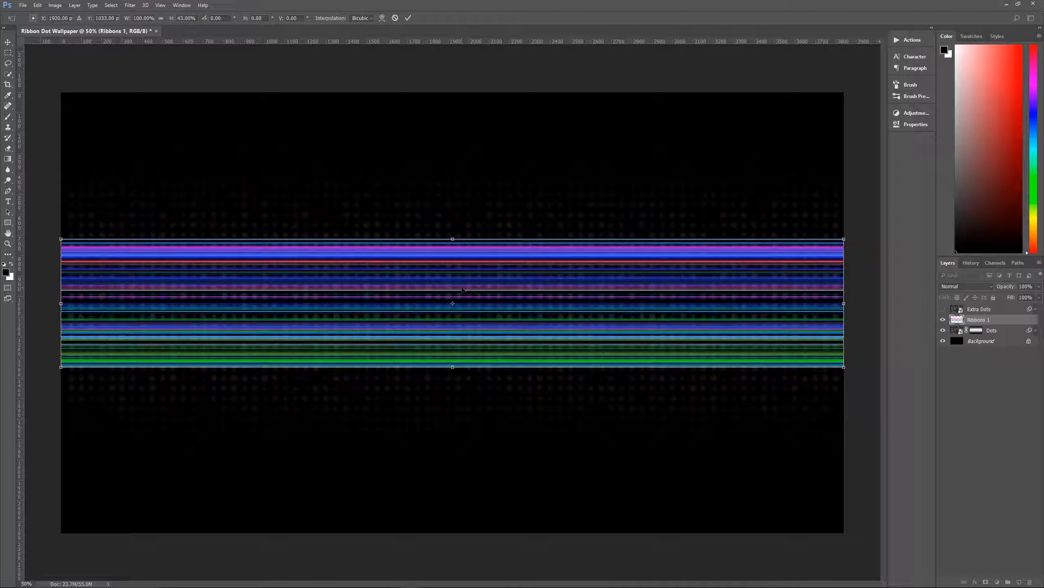
Warp the Ribbons 1 band into a gentle wave that sags on its left half and flares beyond the canvas's right edge.
left_click(382, 18)
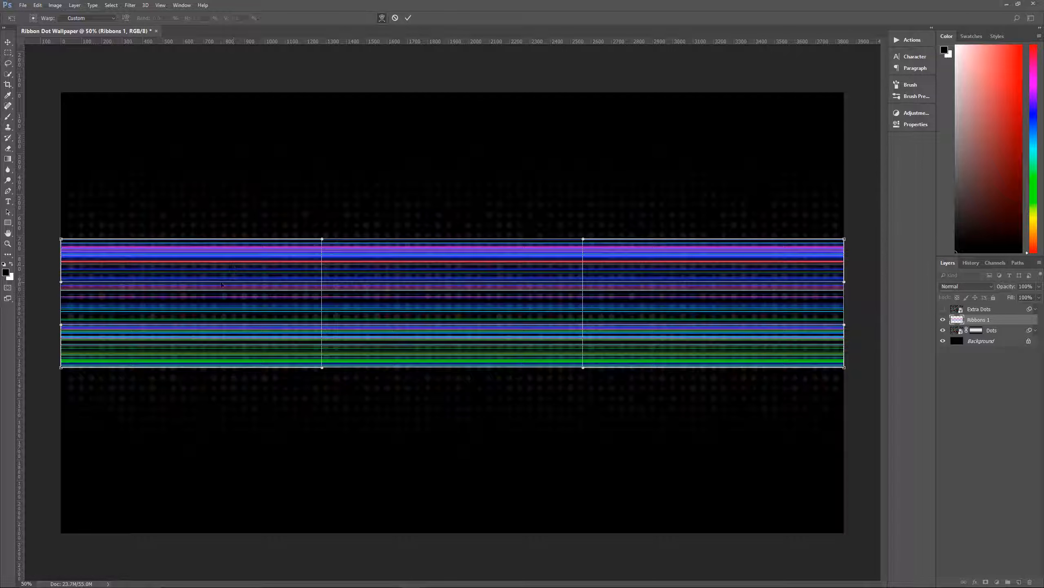
left_click_drag(220, 290, 375, 345)
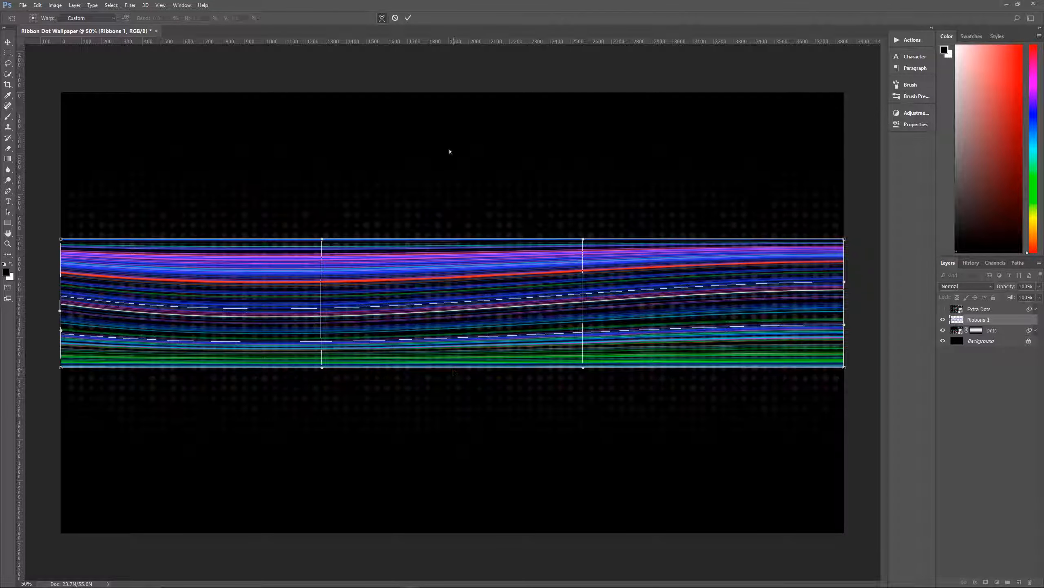
left_click_drag(452, 242, 452, 280)
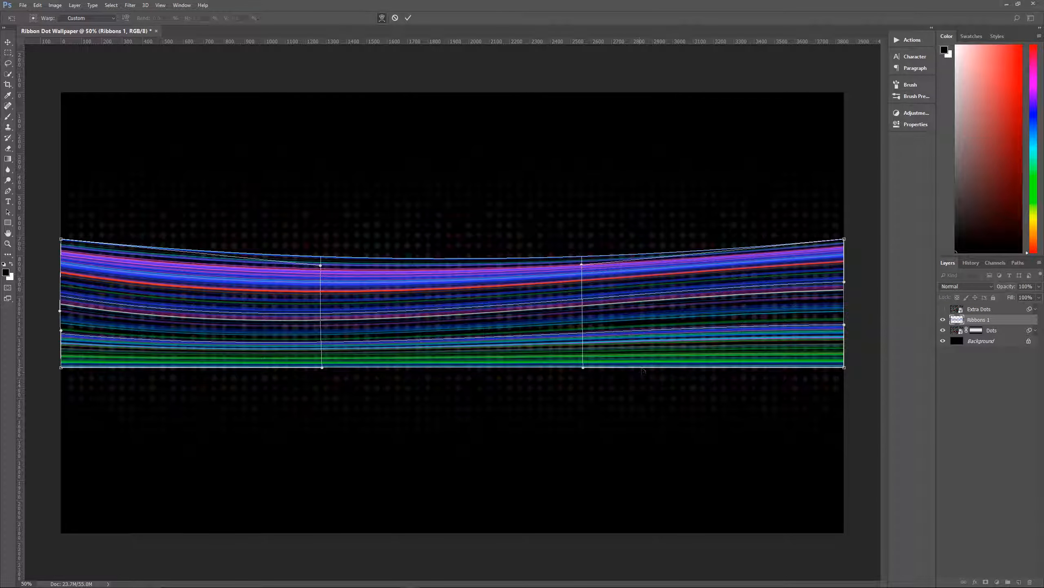
left_click_drag(699, 360, 725, 336)
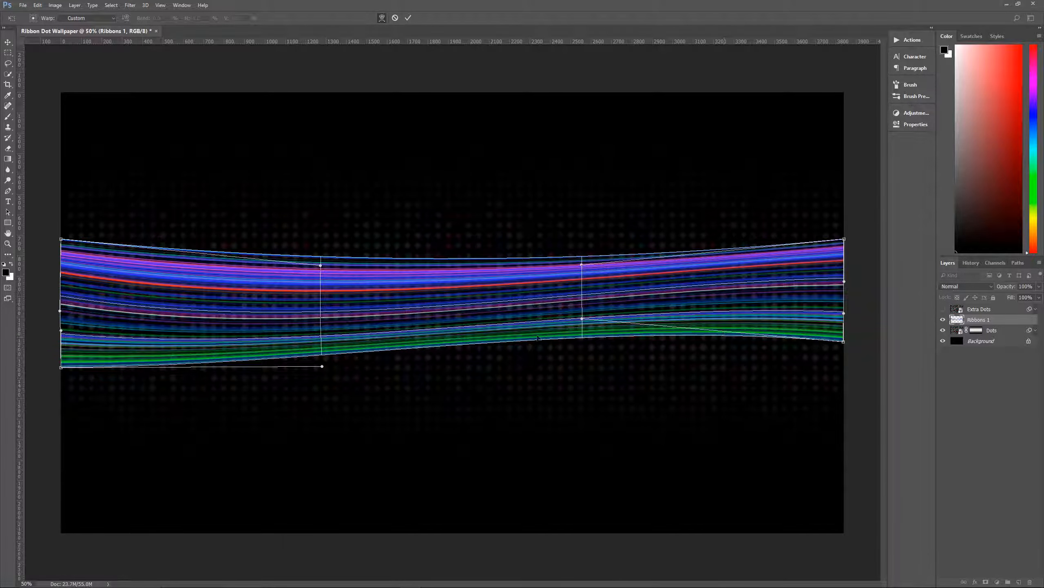
left_click_drag(238, 355, 233, 389)
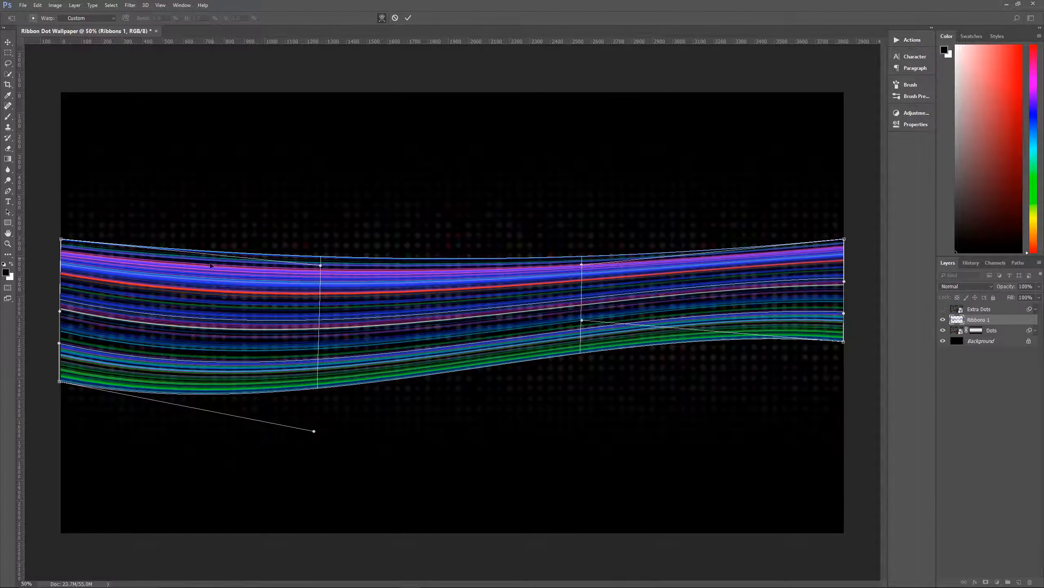
left_click_drag(211, 265, 202, 290)
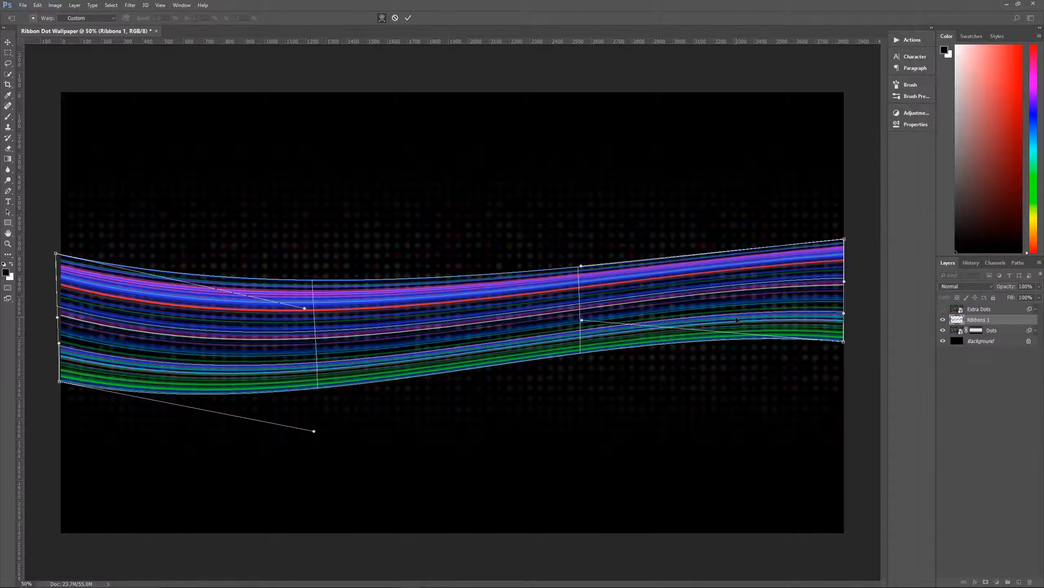
left_click_drag(750, 259, 809, 223)
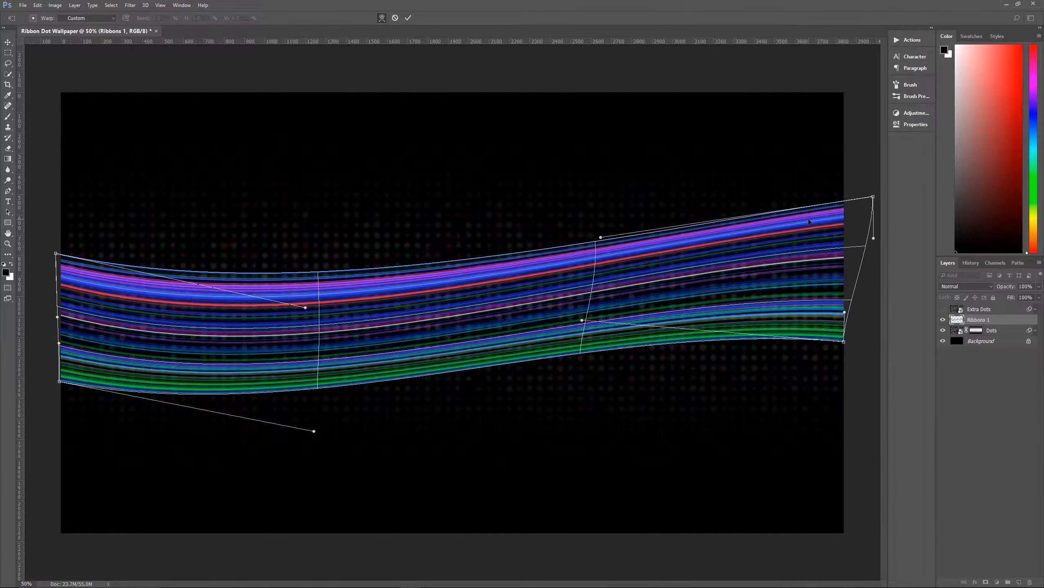
left_click_drag(828, 334, 872, 391)
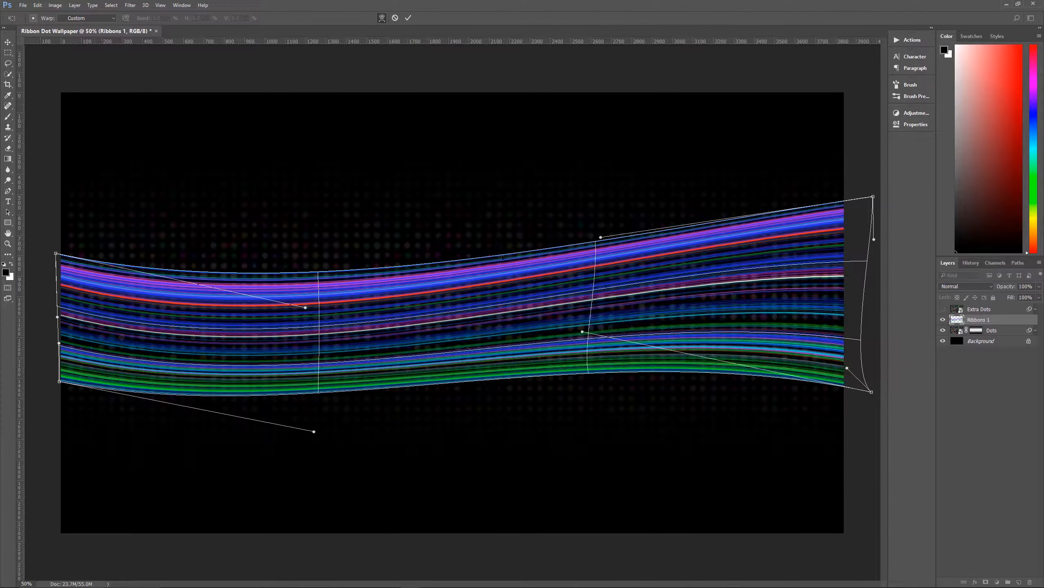
Pinch the warped ribbons together along the middle, fan them out towards both canvas edges, and apply the warp.
left_click_drag(489, 258, 500, 353)
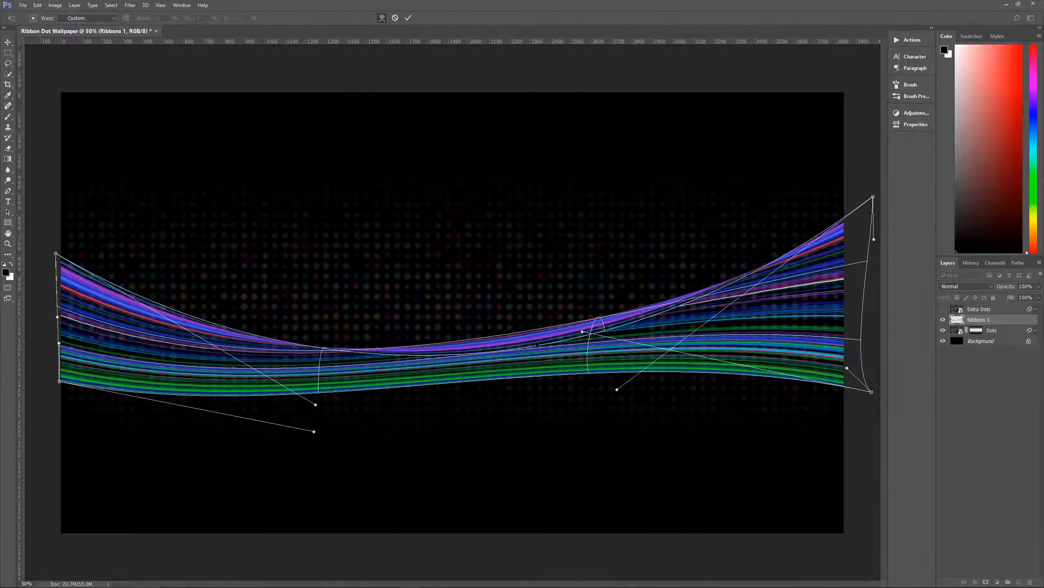
left_click_drag(90, 303, 69, 218)
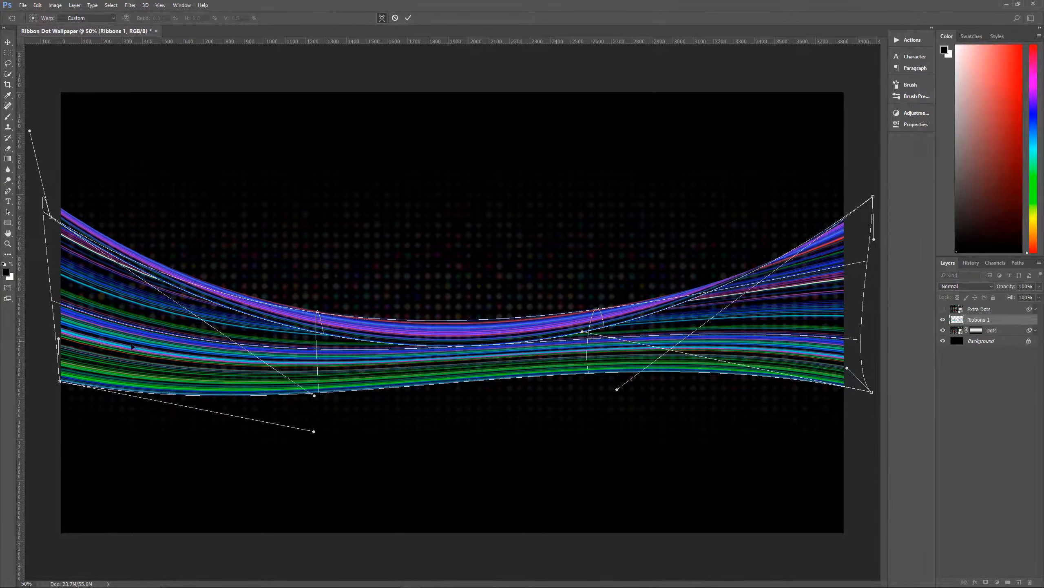
left_click_drag(132, 347, 118, 342)
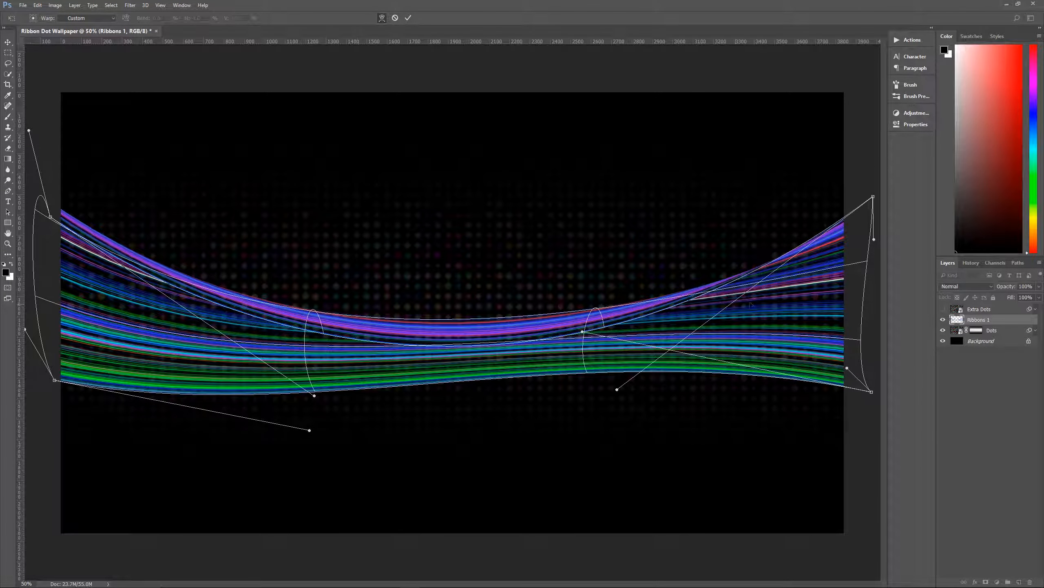
mouse_move(846, 240)
left_mouse_down()
mouse_move(859, 237)
mouse_move(854, 223)
mouse_move(861, 241)
left_mouse_up()
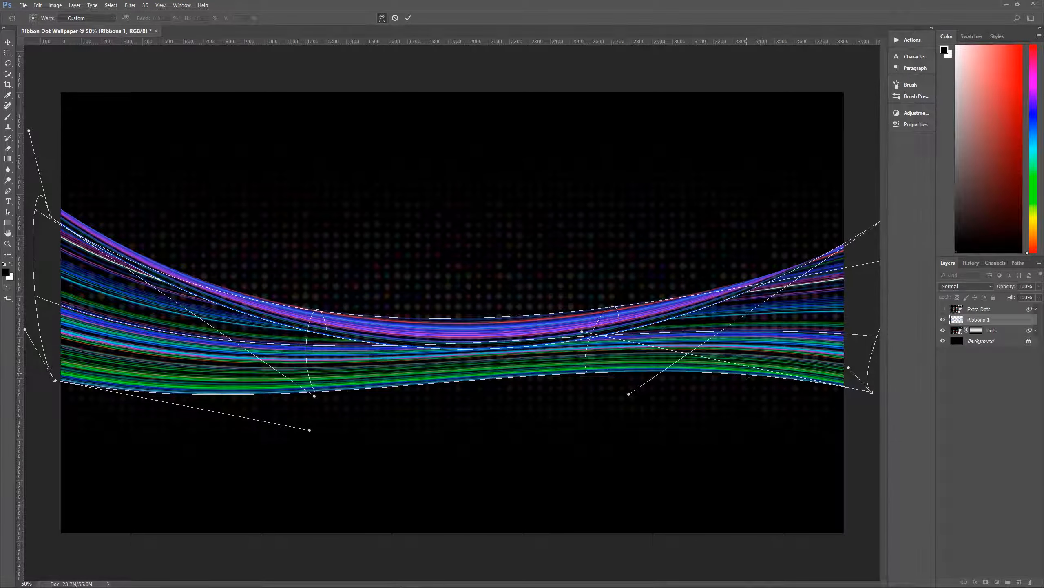
left_click_drag(748, 373, 747, 359)
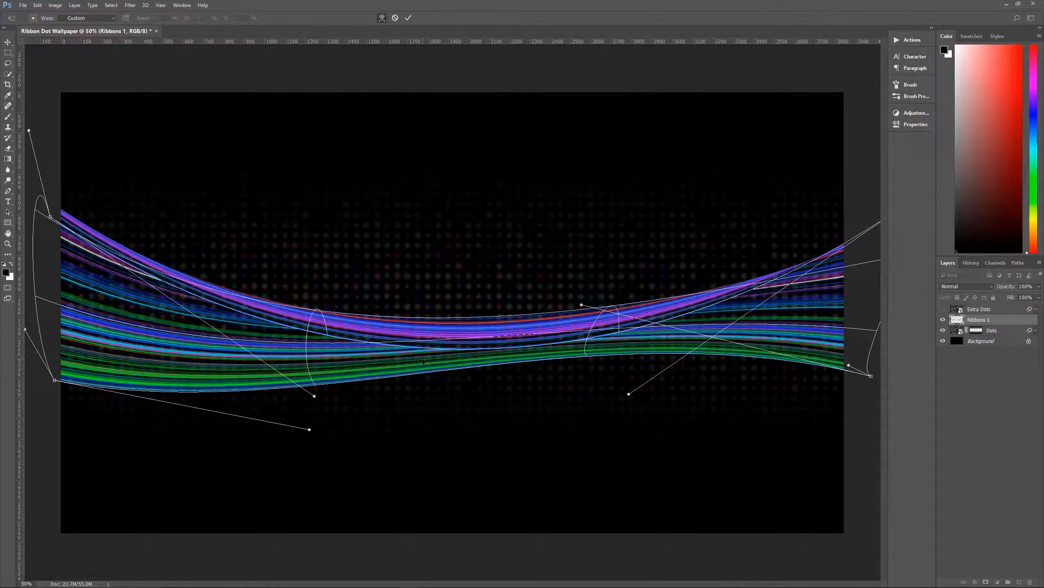
left_click_drag(464, 363, 468, 376)
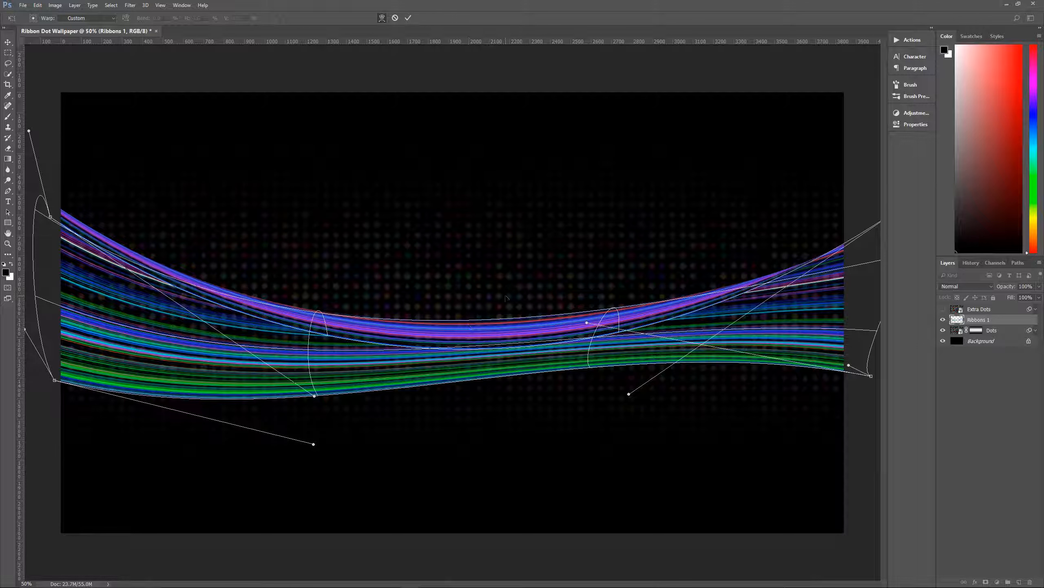
key("Return")
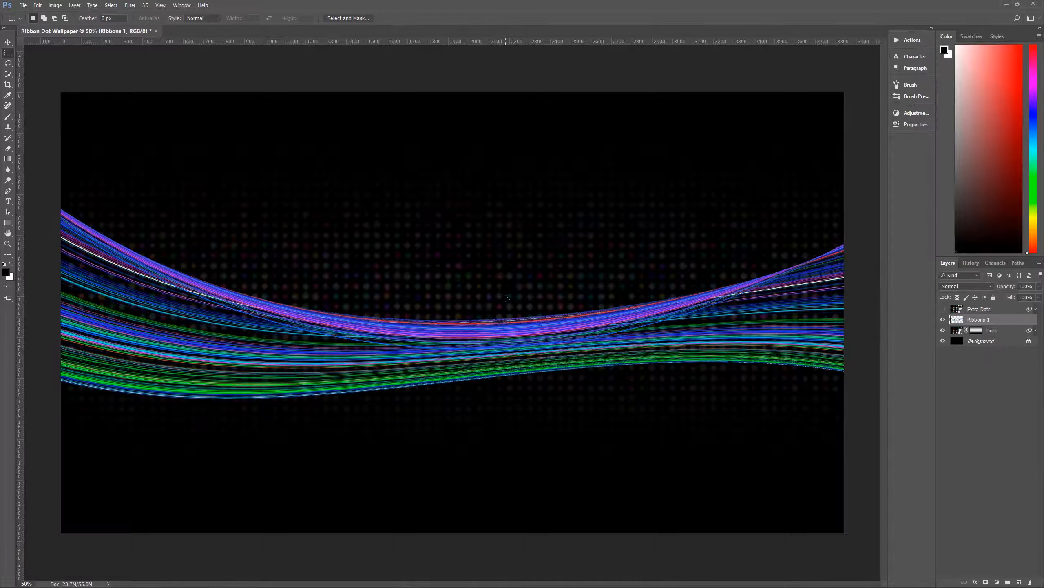
Rotate the Ribbons 1 layer about 25° clockwise with Free Transform and widen it to about 107%, placing it diagonally across the canvas.
left_click(8, 43)
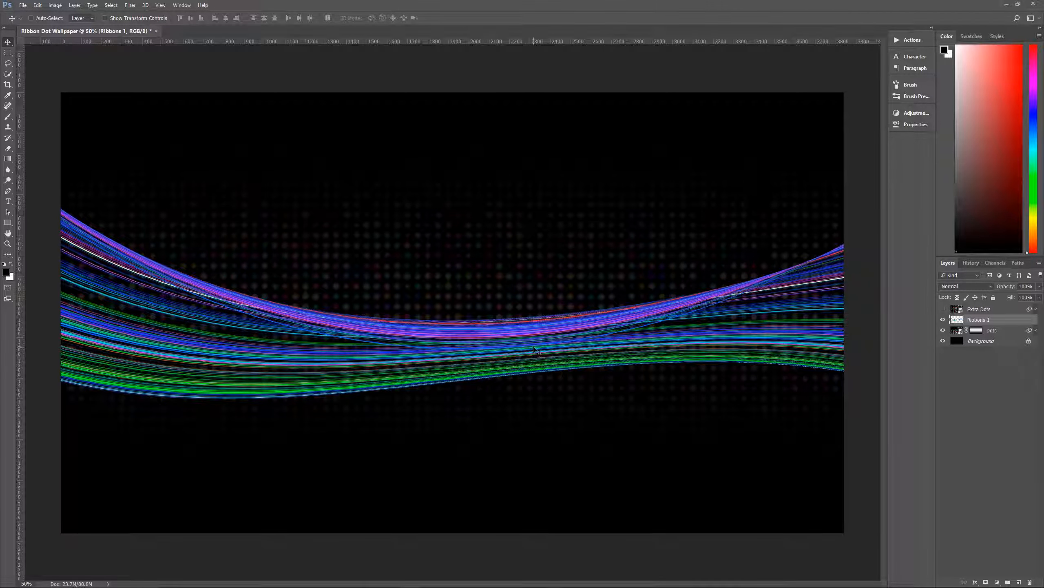
key("ctrl+t")
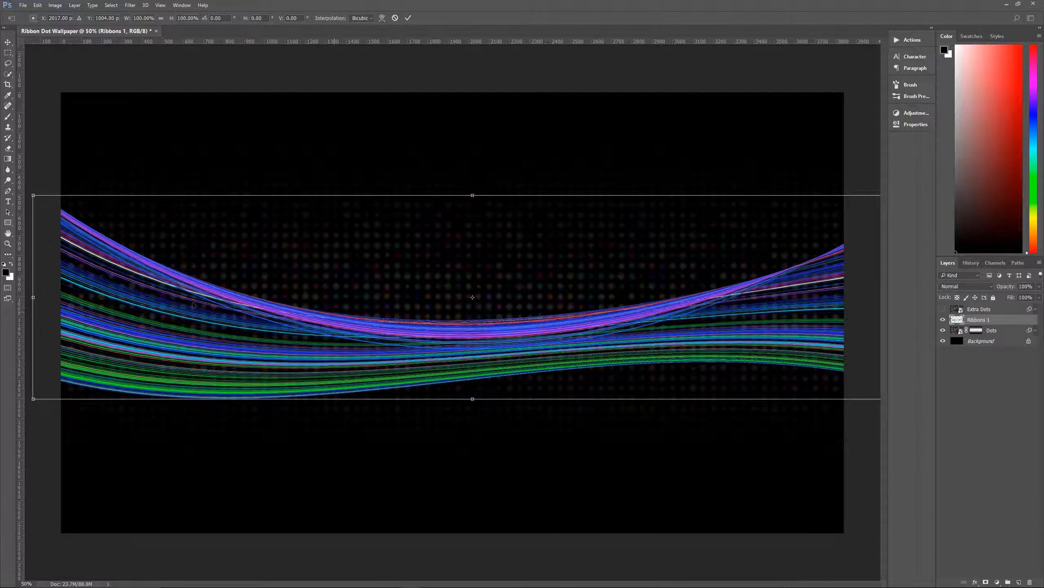
left_click_drag(121, 144, 273, 94)
left_click_drag(81, 203, 70, 178)
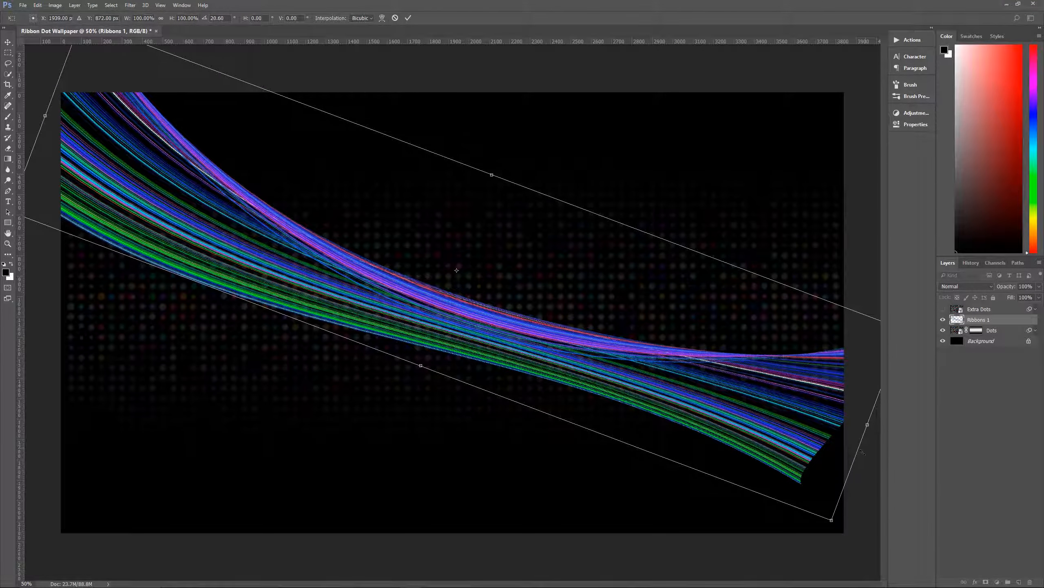
left_click_drag(867, 426, 922, 449)
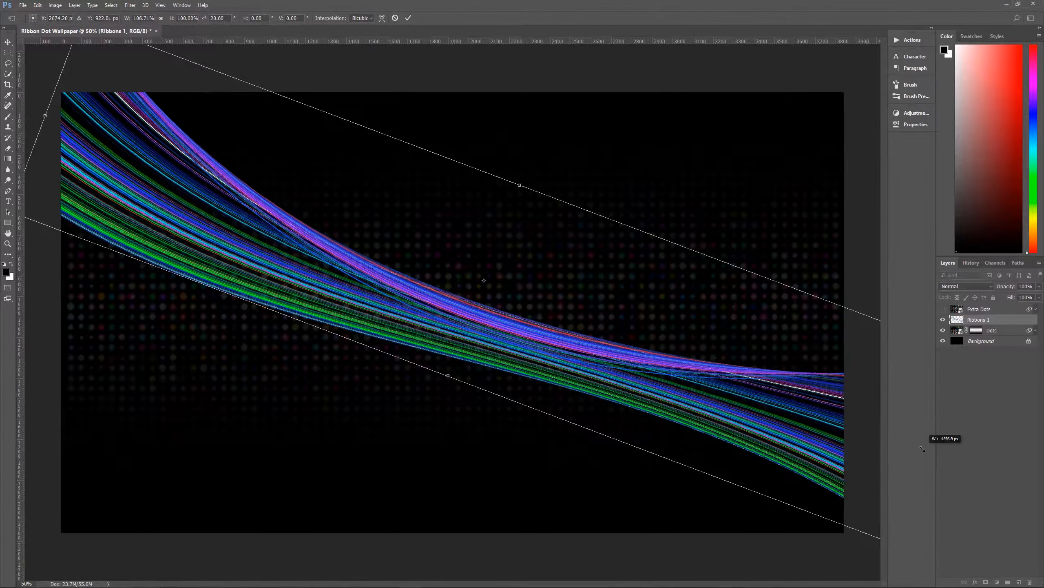
mouse_move(829, 463)
left_mouse_down()
mouse_move(826, 487)
mouse_move(815, 474)
left_mouse_up()
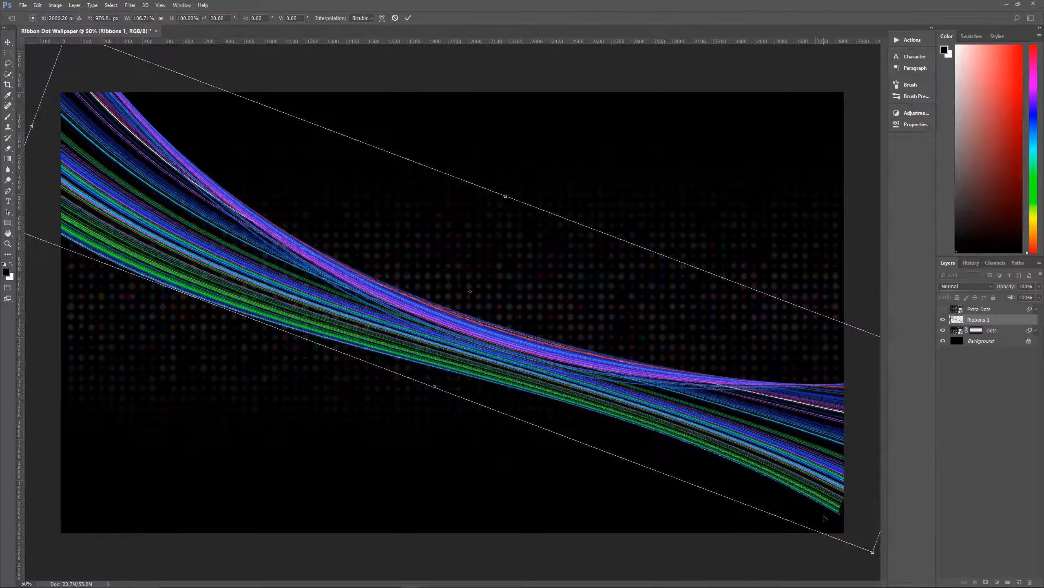
left_click_drag(836, 283, 837, 306)
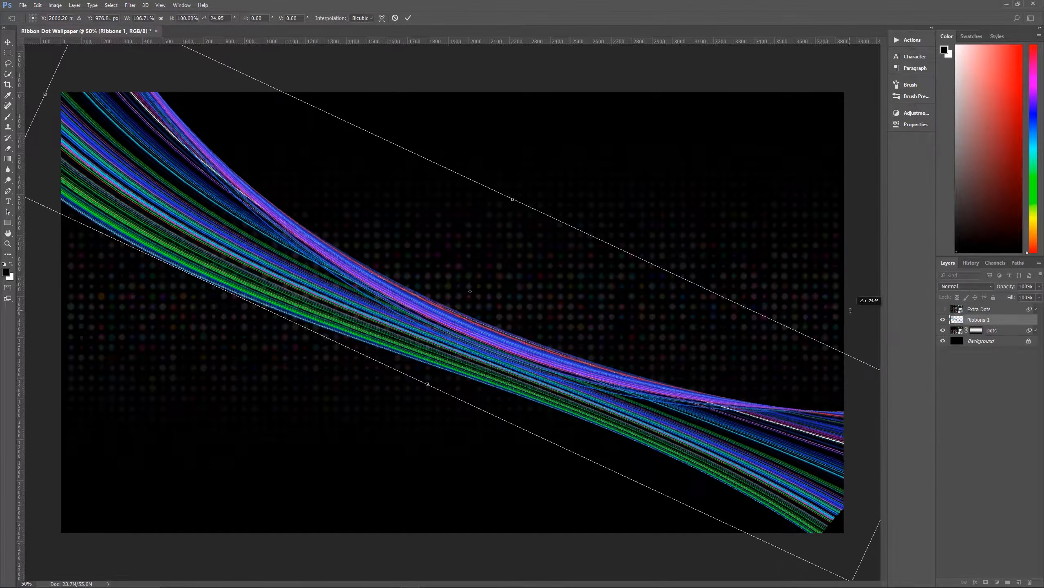
left_click_drag(799, 394, 797, 404)
Stretch the diagonal ribbons to about 111% width so both ends extend past the canvas, and apply the transform.
scroll(798, 404, "down", 3)
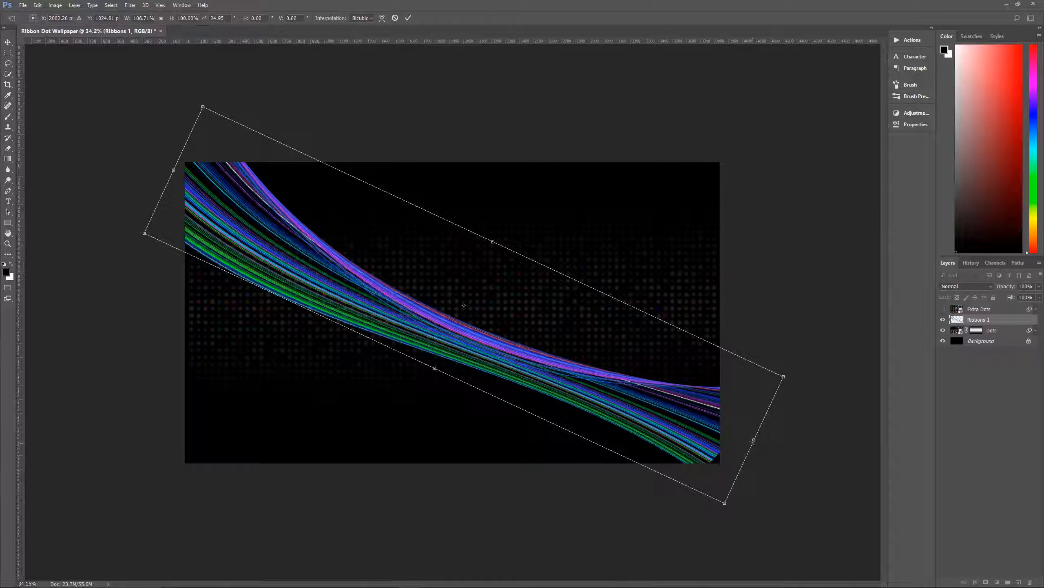
left_click_drag(753, 440, 770, 448)
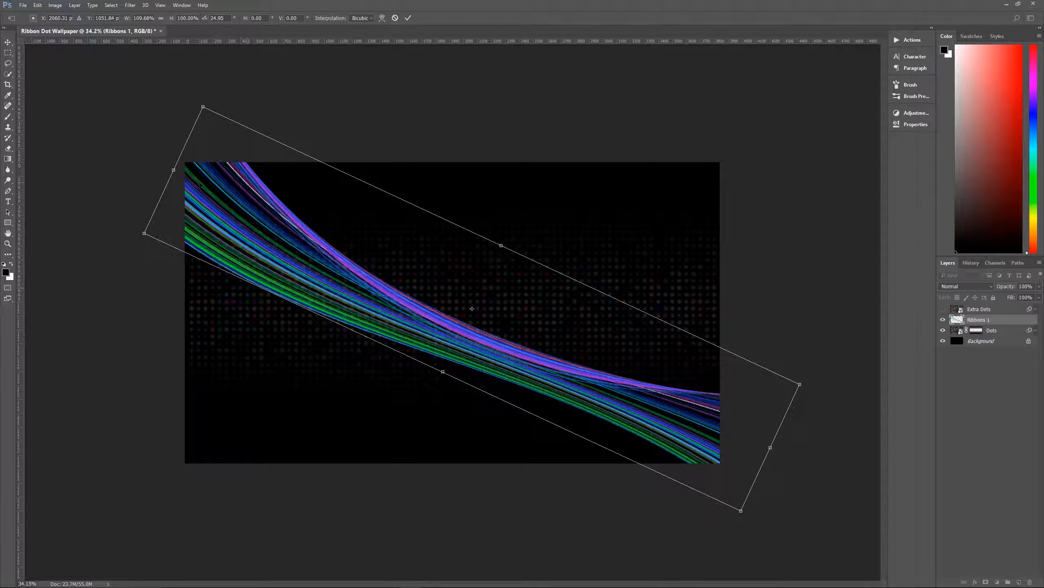
left_click_drag(174, 169, 167, 167)
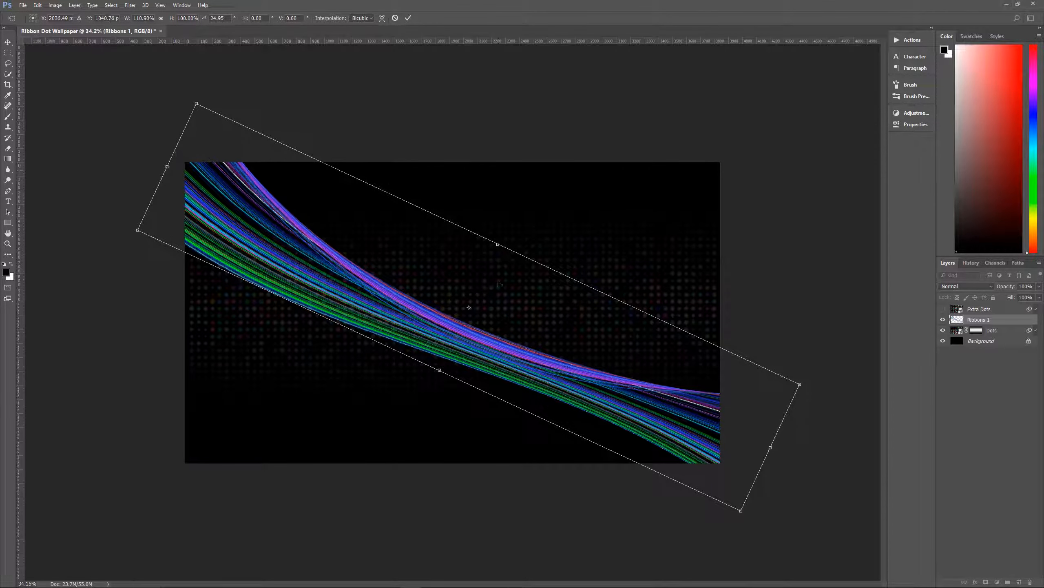
key("Return")
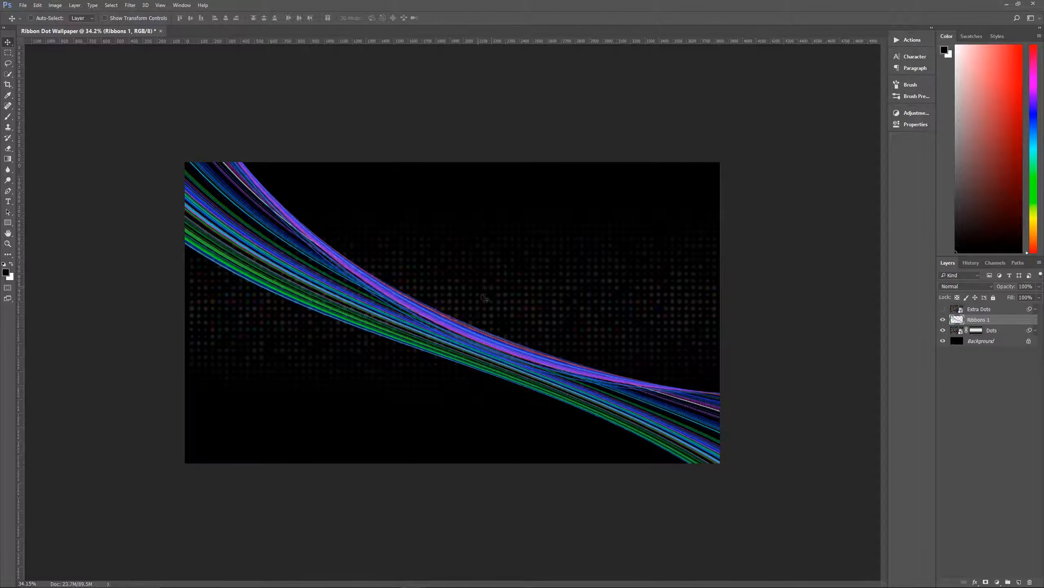
Add a black Outer Glow to the Ribbons 1 layer with Normal blend mode, 100% opacity and 6 px size.
key("ctrl+plus")
key("ctrl+plus")
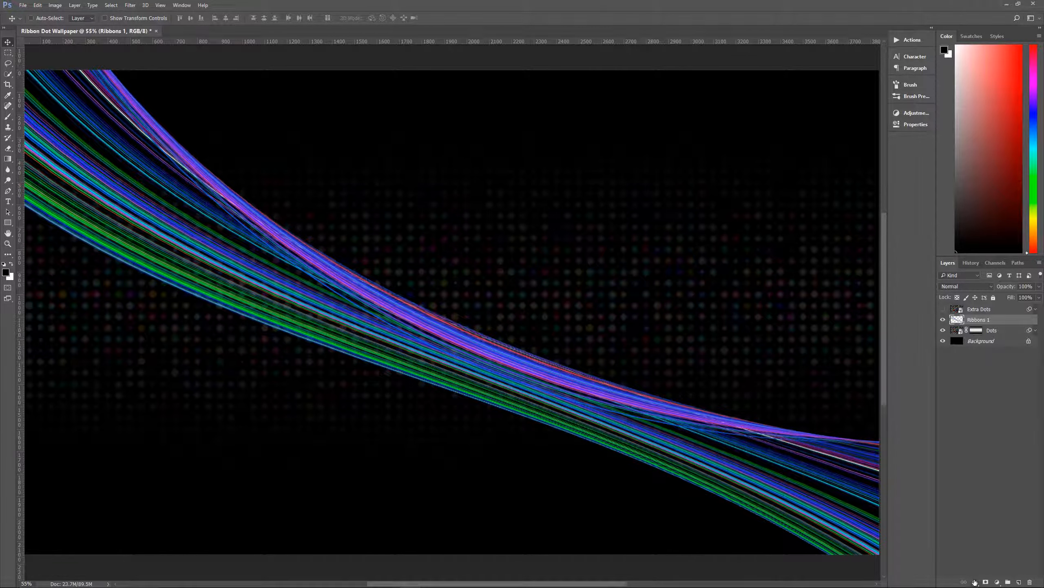
left_click(975, 582)
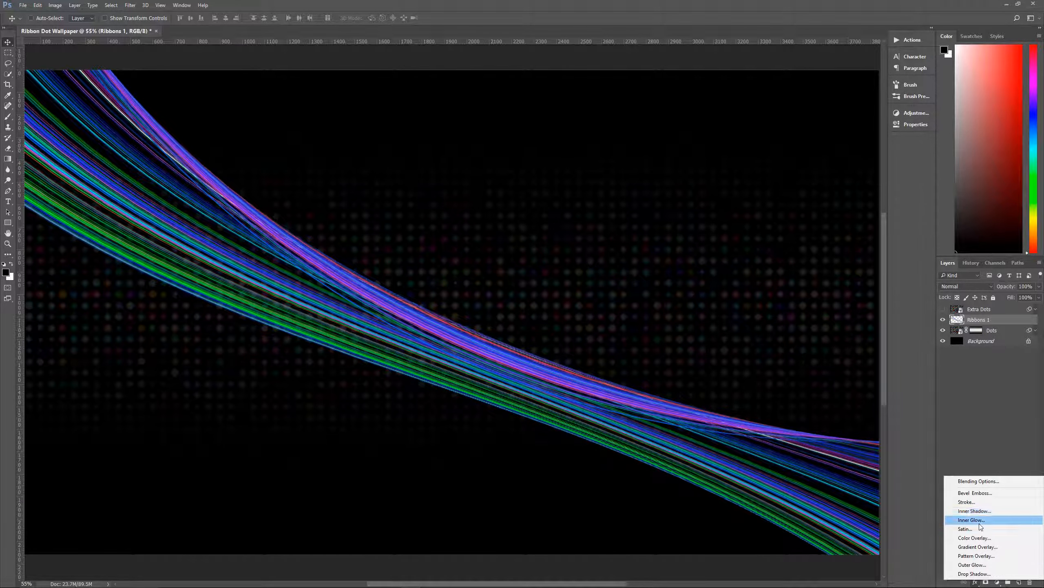
left_click(982, 565)
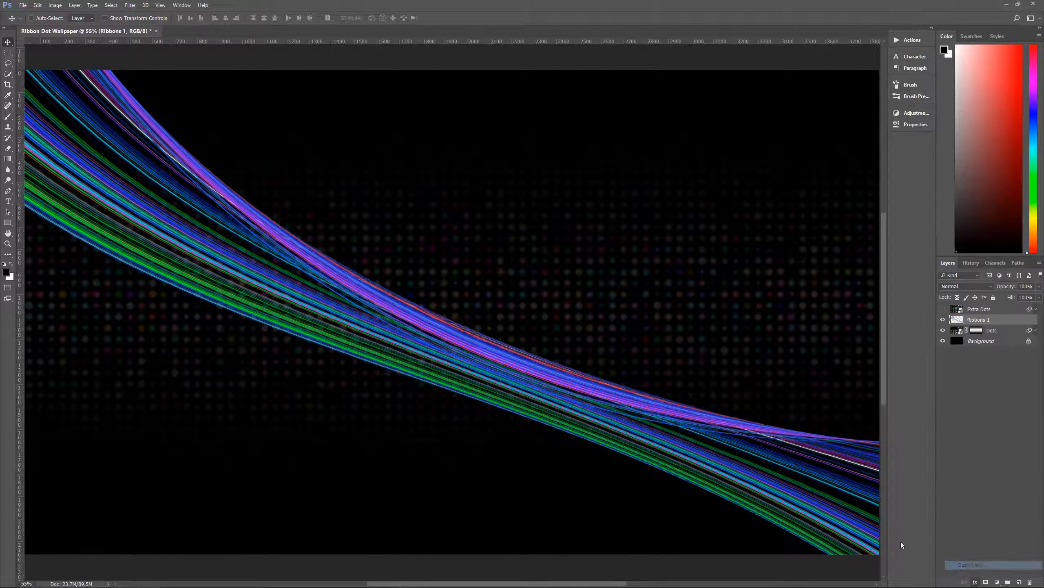
left_click_drag(498, 76, 596, 76)
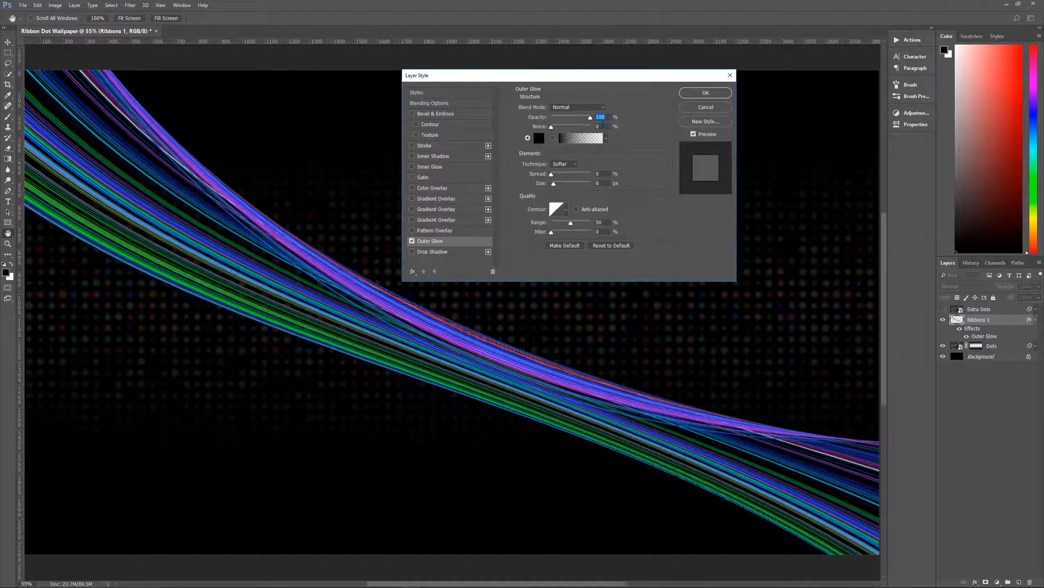
left_click(541, 139)
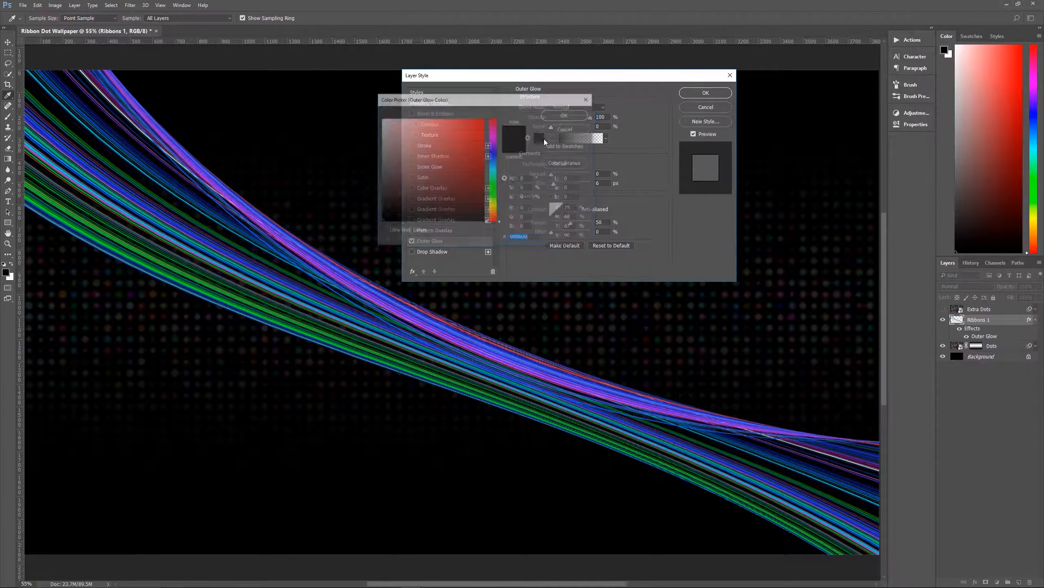
left_click(565, 115)
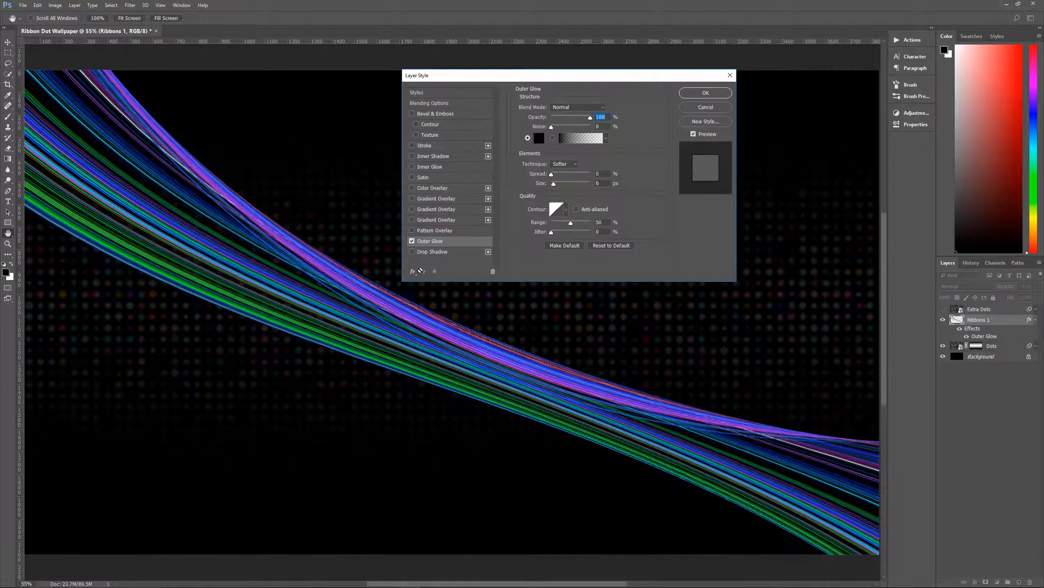
left_click(412, 241)
left_click(412, 241)
left_click(693, 94)
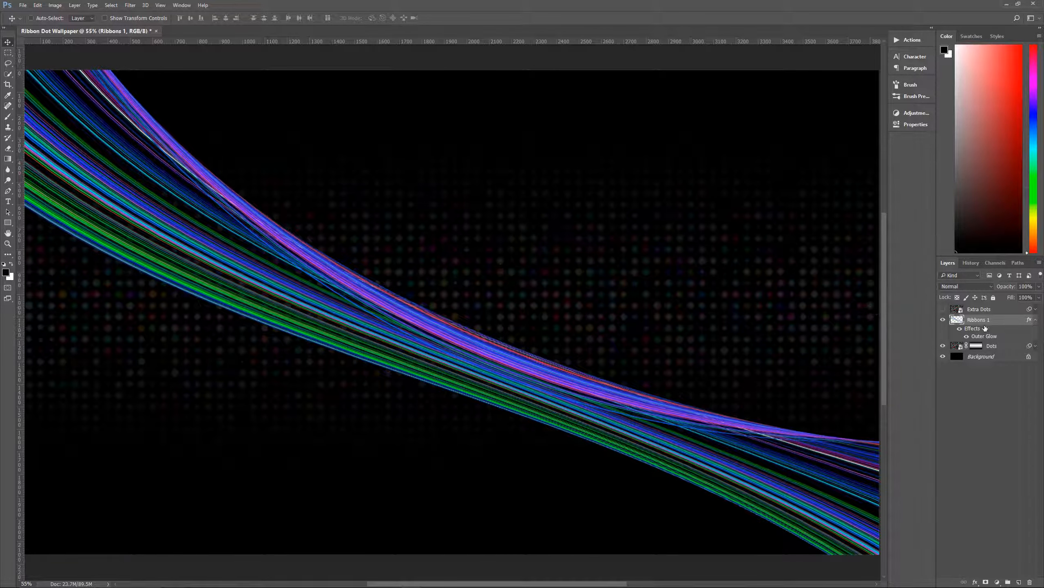
Collapse the Ribbons 1 layer's effects list and add a layer mask to that layer.
left_click(1036, 320)
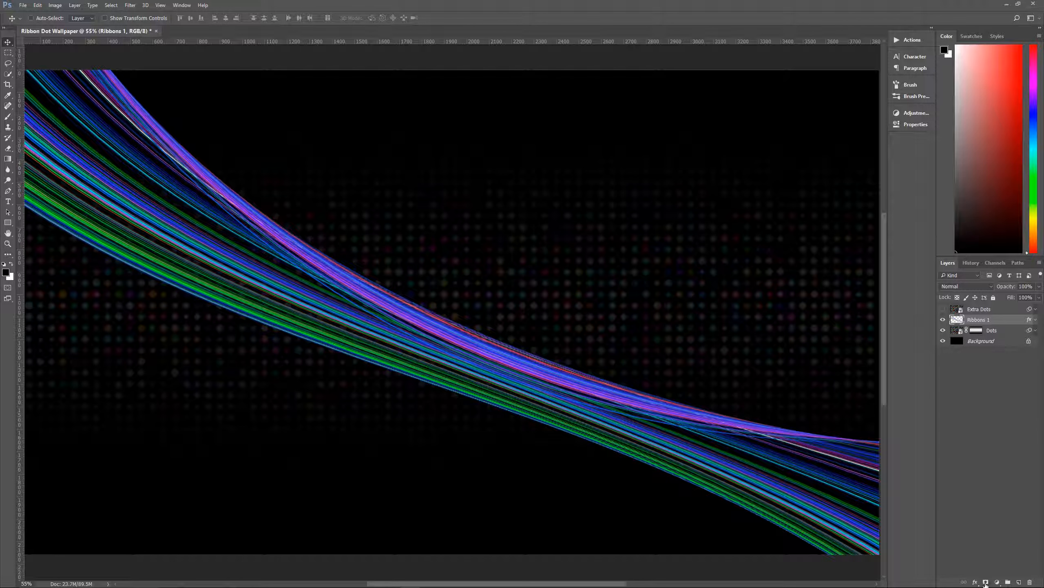
left_click(986, 582)
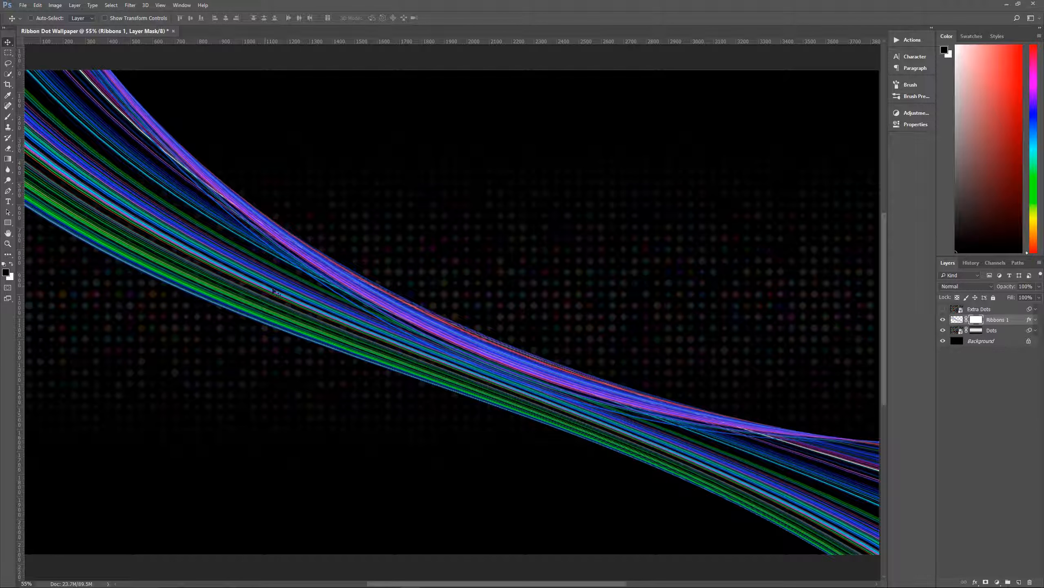
scroll(436, 288, "down", 2)
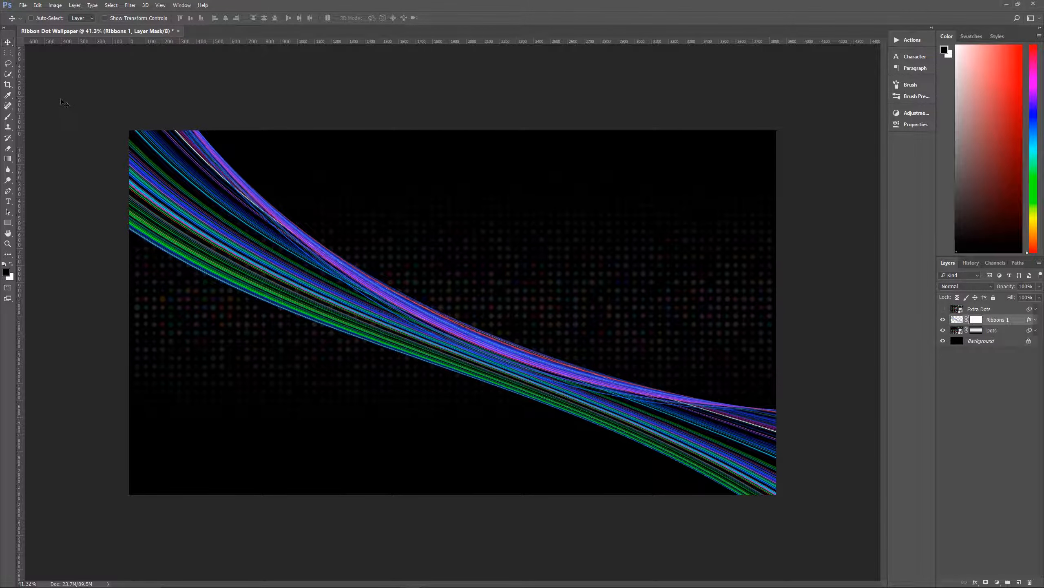
Paint black on the Ribbons 1 mask with a soft round brush, 1300 px and 0% hardness, to fade both ribbon ends.
key("b")
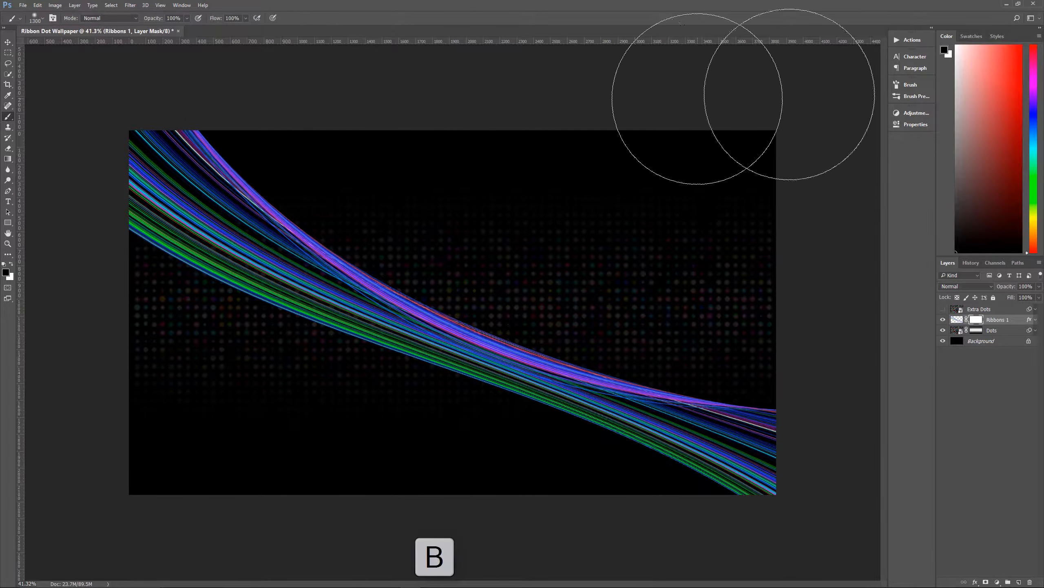
left_click(917, 85)
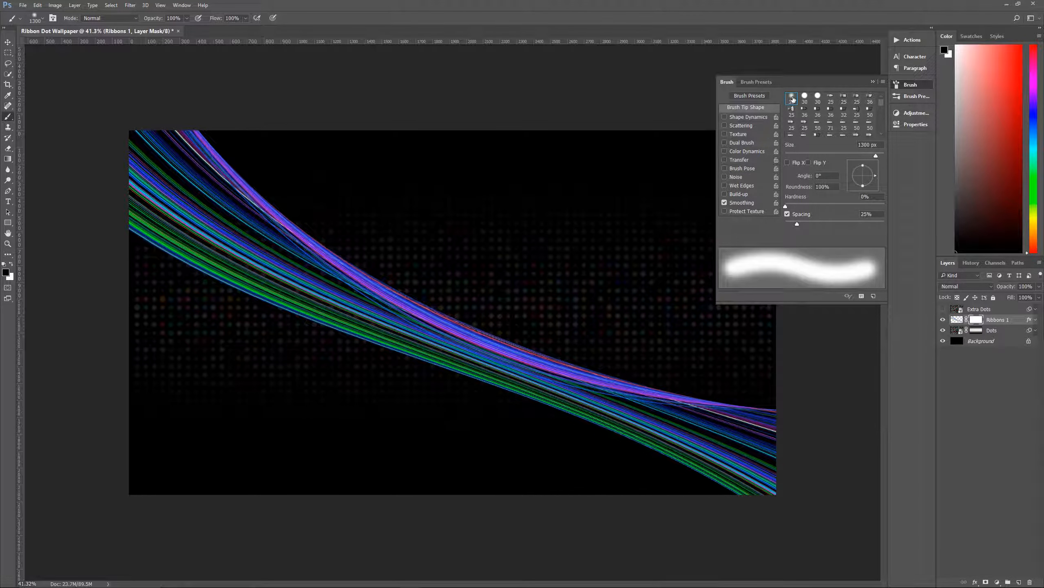
left_click(875, 82)
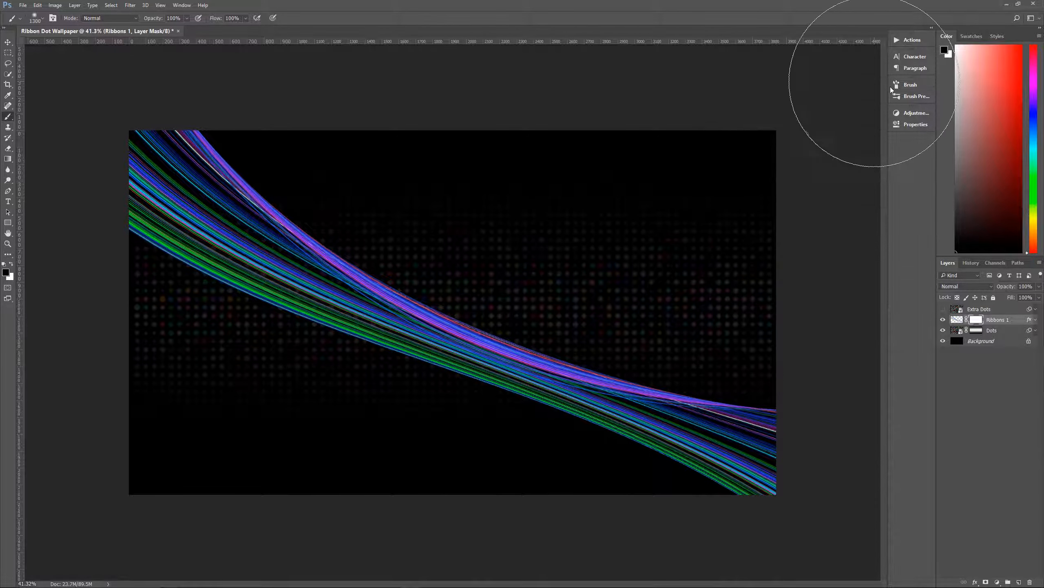
left_click(910, 98)
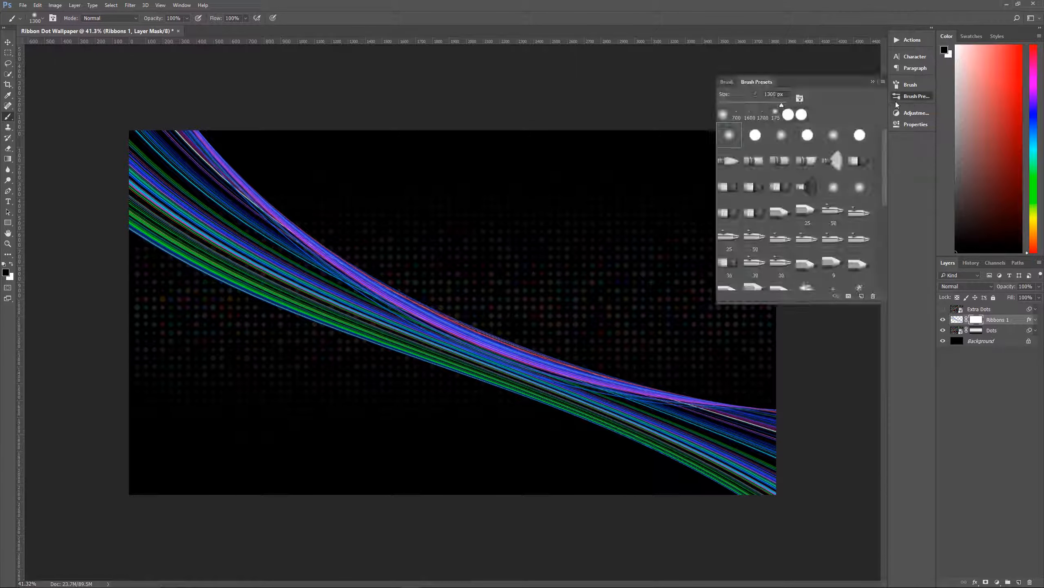
left_click(873, 81)
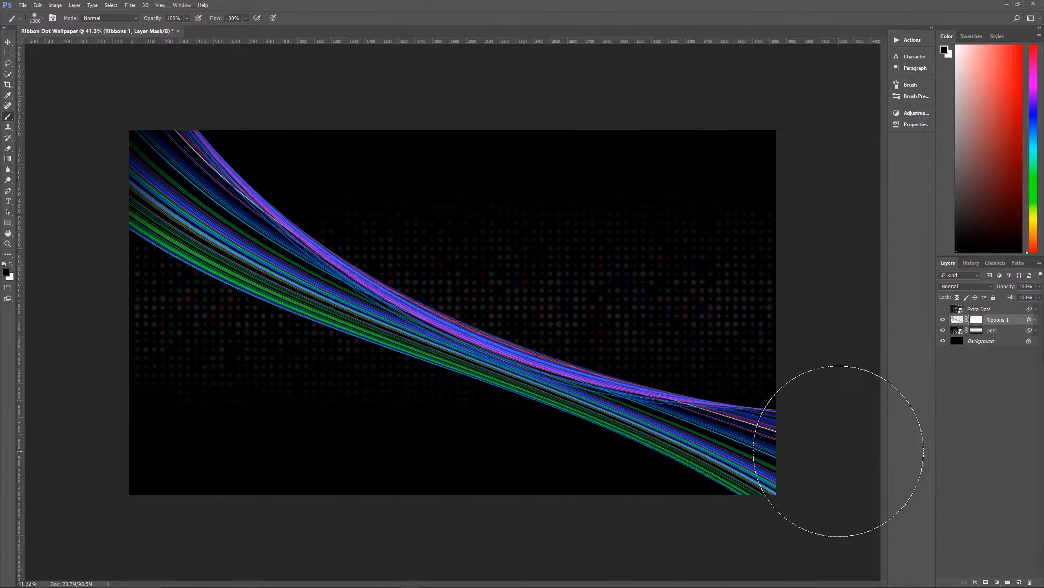
left_click(832, 448)
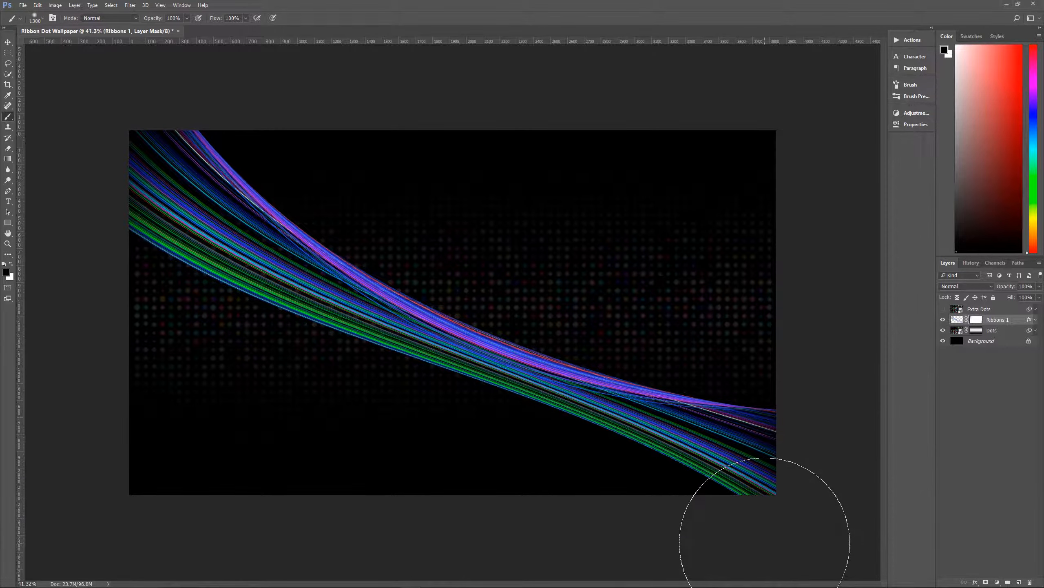
left_click(766, 542)
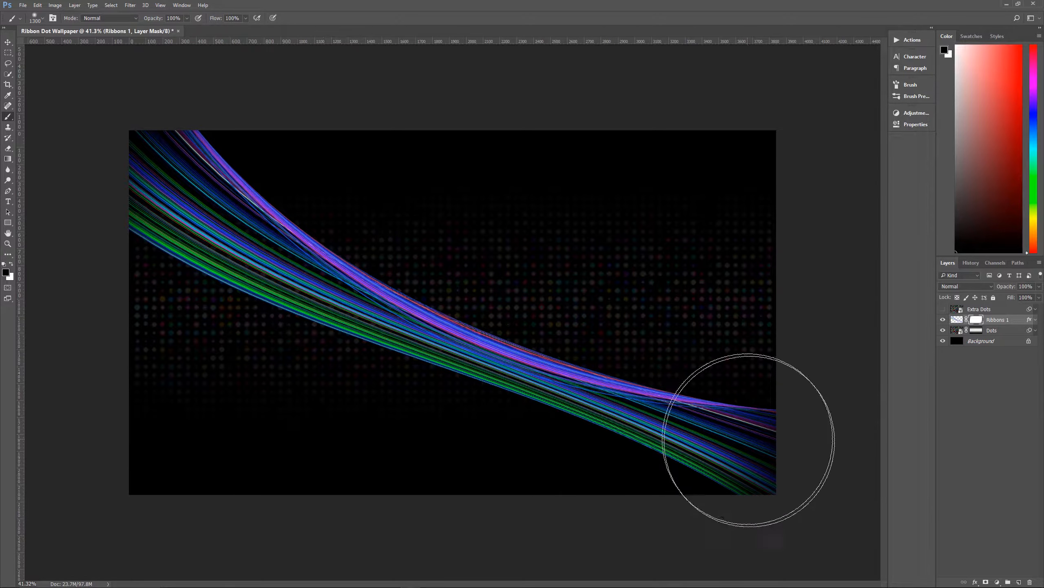
key("v")
Add a new empty layer above the Extra Dots layer.
key("ctrl+plus")
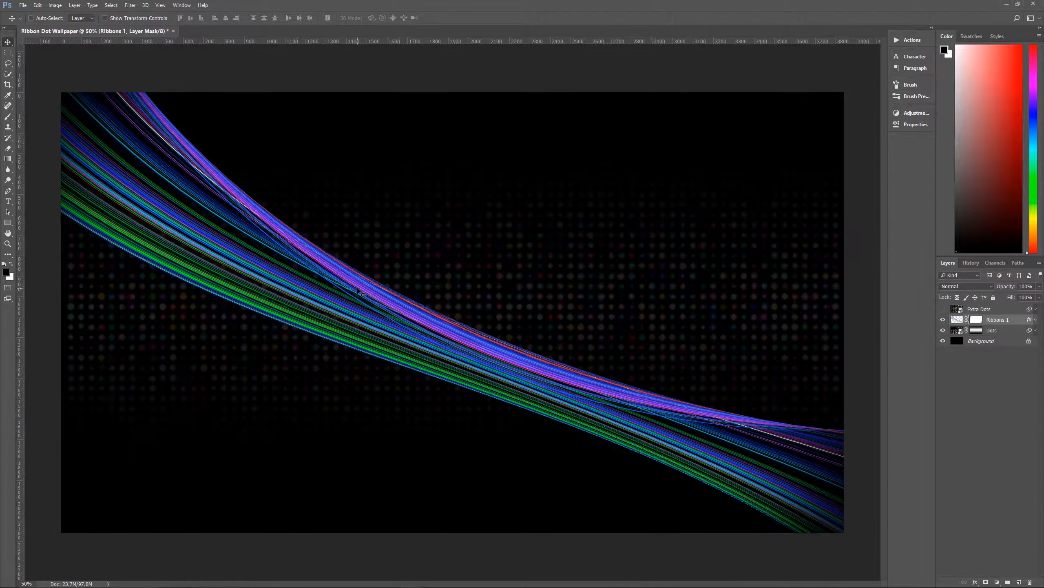
scroll(361, 293, "up", 1)
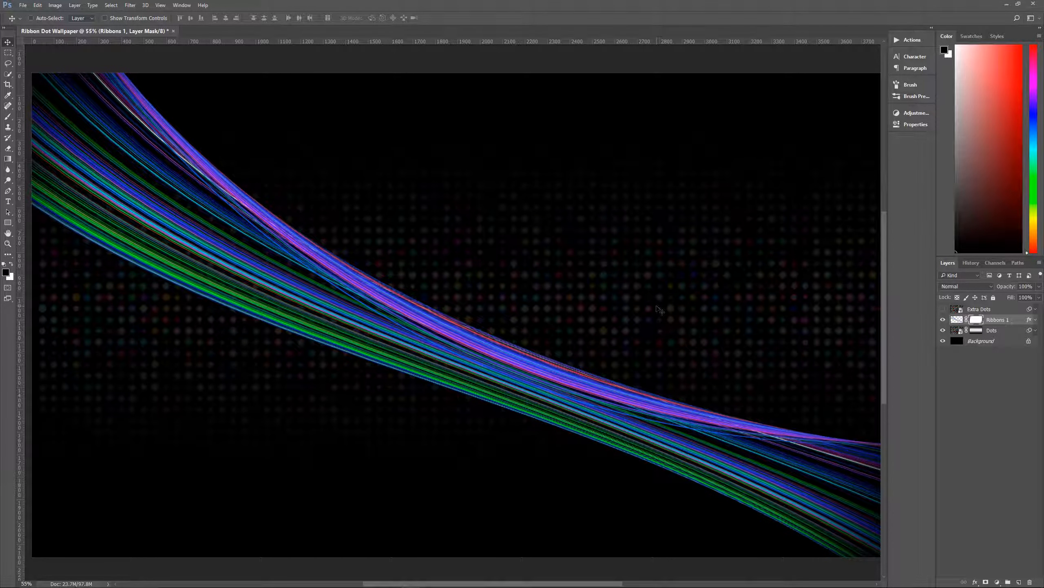
left_click(978, 309)
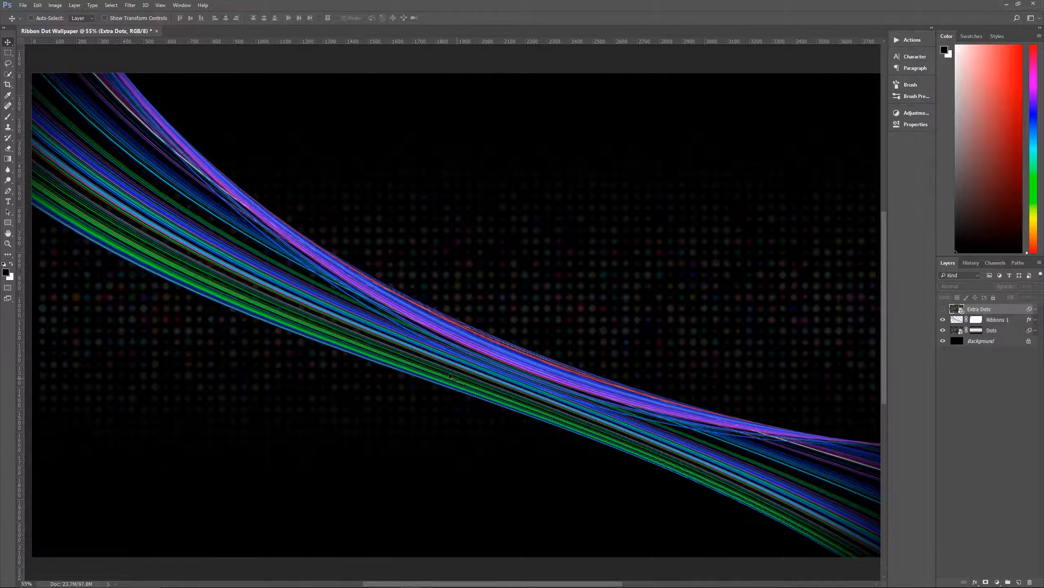
left_click(1006, 321)
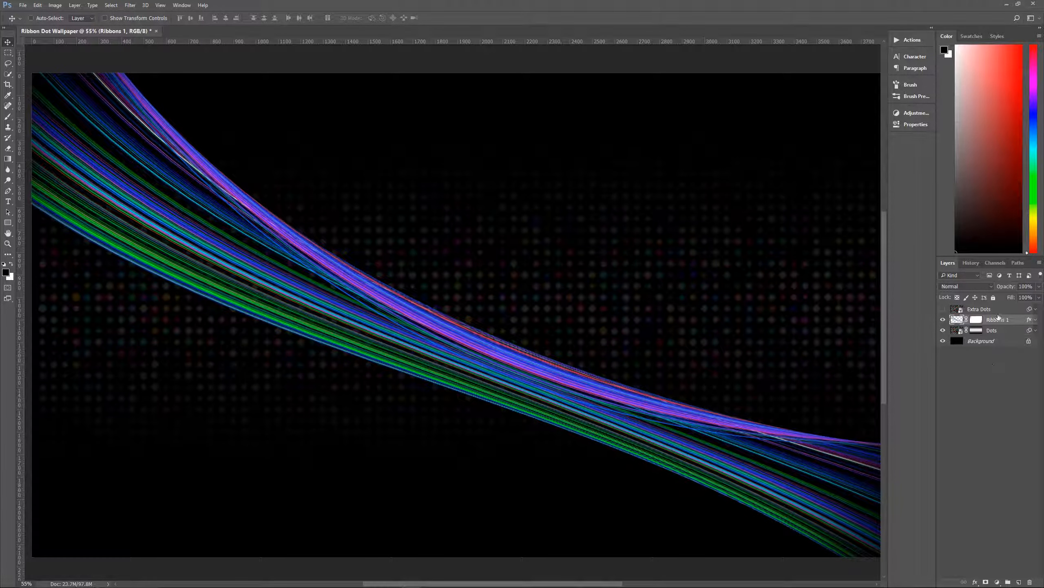
left_click(997, 309)
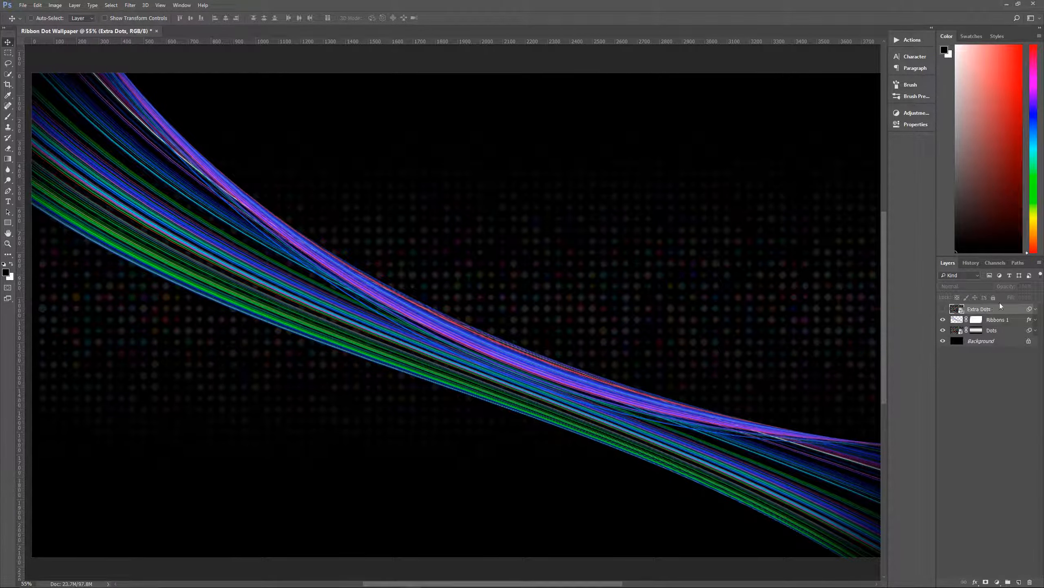
left_click(1019, 582)
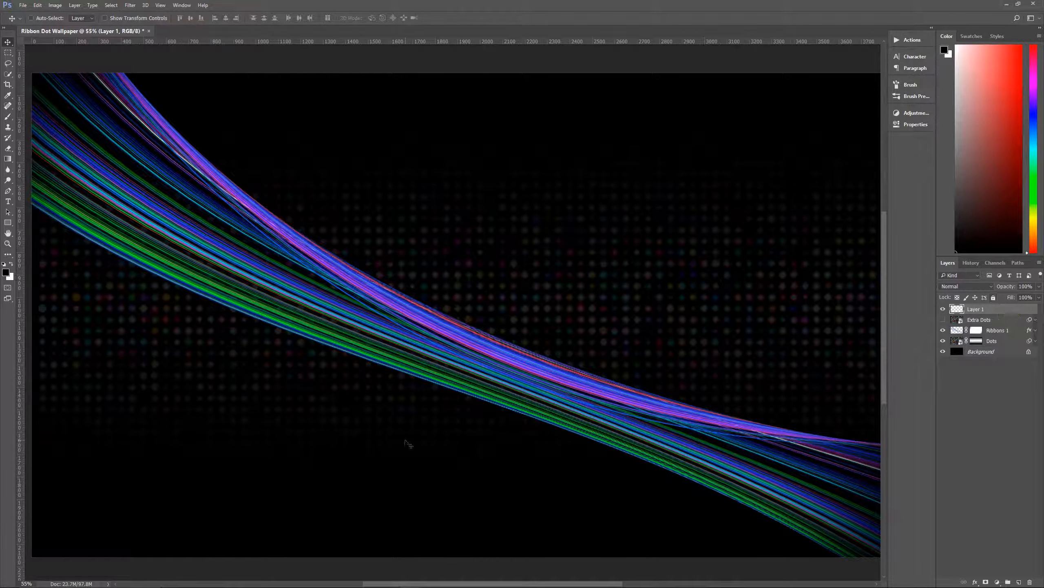
Sample a green from the ribbons as the foreground colour for the text and adjust it to a more vivid green.
key("t")
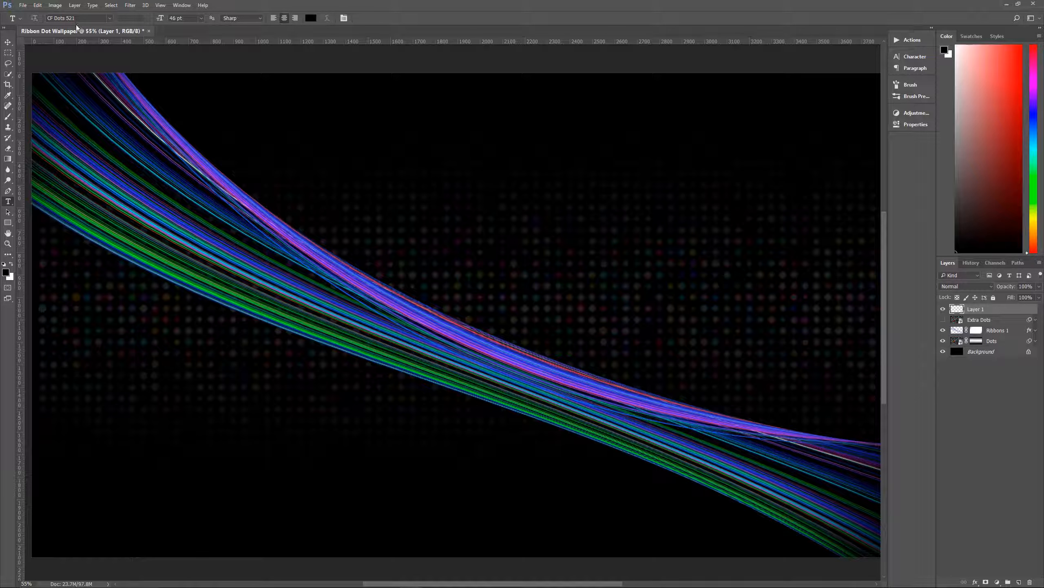
left_click(6, 273)
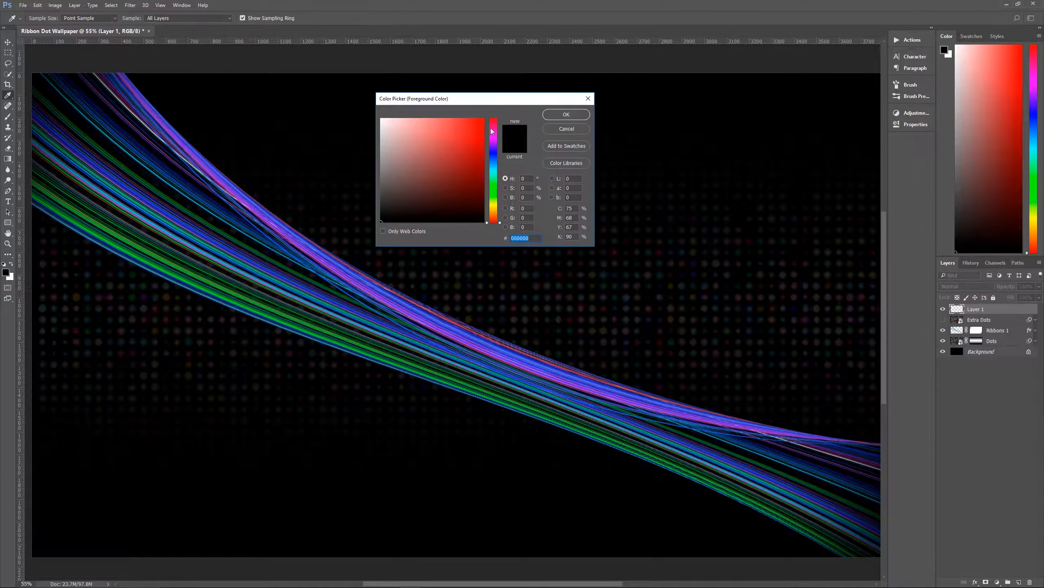
left_click(493, 166)
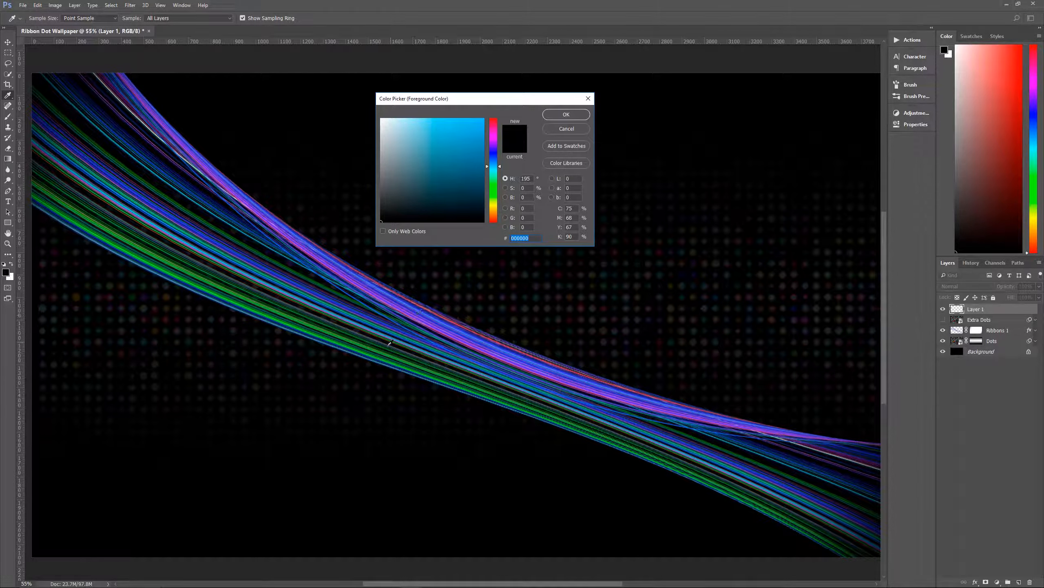
type("633c26")
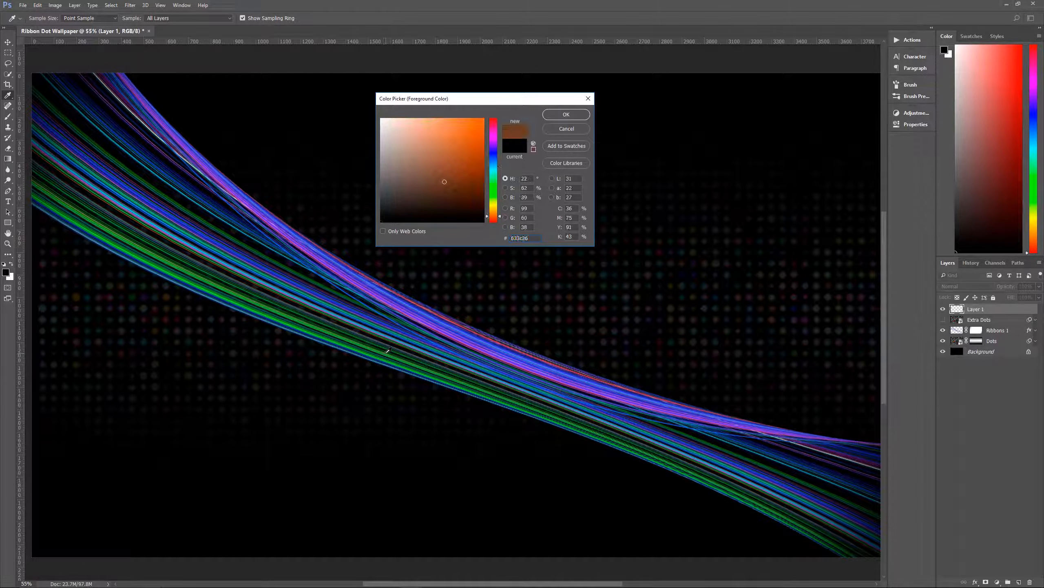
type("839027")
type("594730")
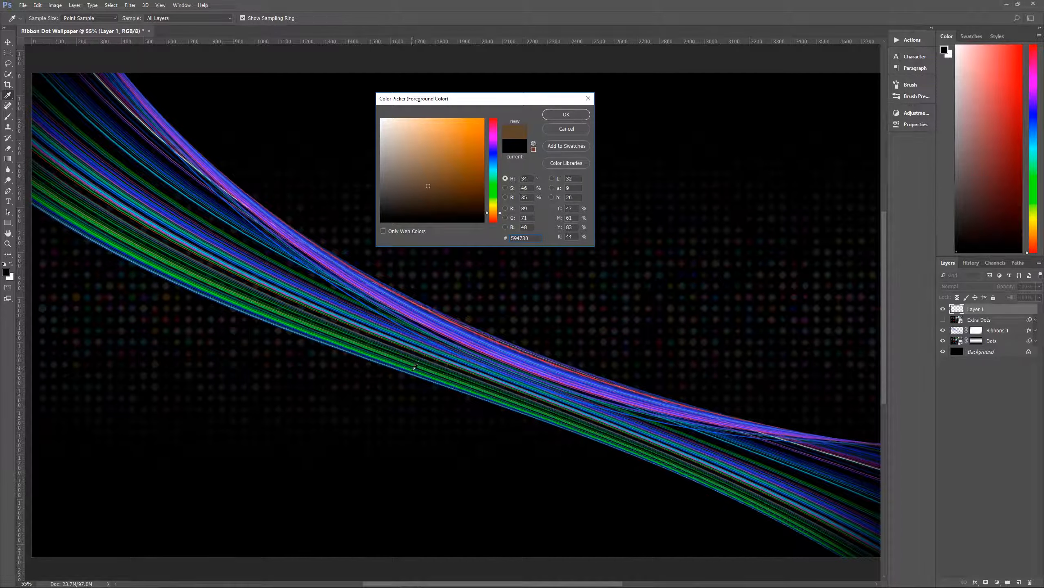
type("25ba46")
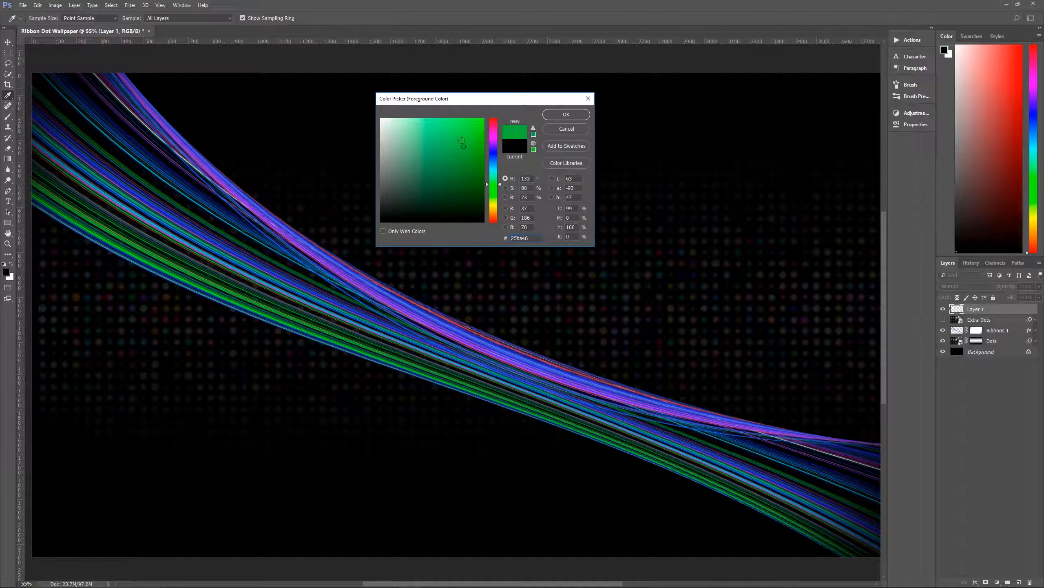
left_click(472, 130)
left_click(472, 130)
left_click(557, 113)
Add the text "PIXEL MAGIC" in 46 pt CF Dots 521 near the canvas's lower-left corner and shift it slightly inward.
key("t")
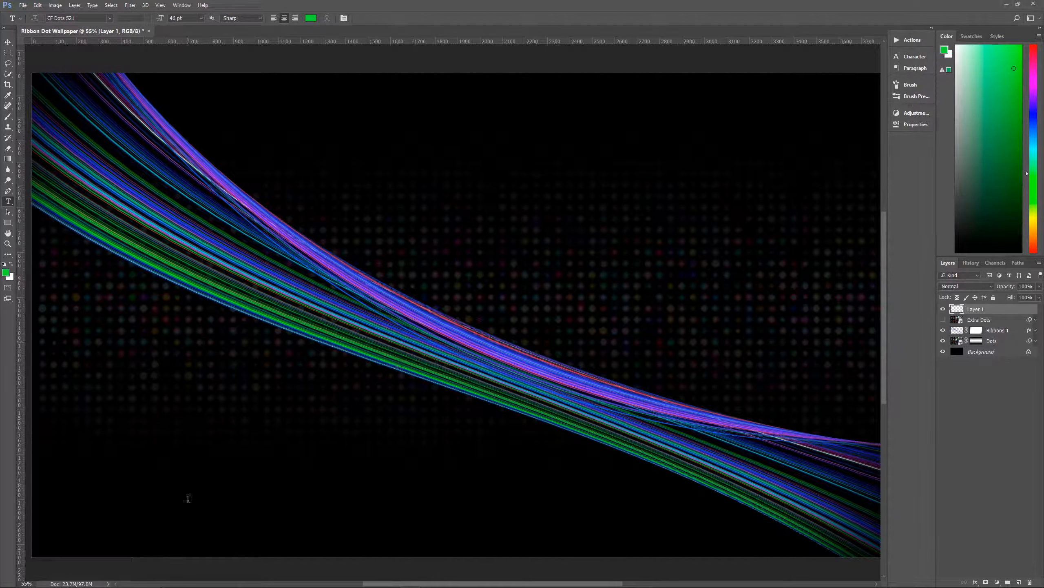
left_click(149, 522)
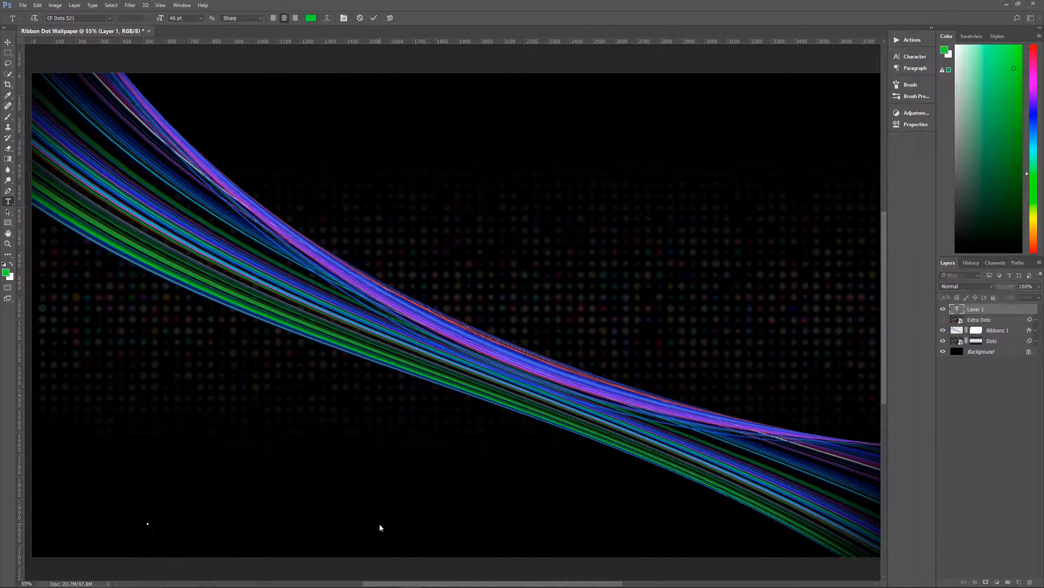
type("PIXEL")
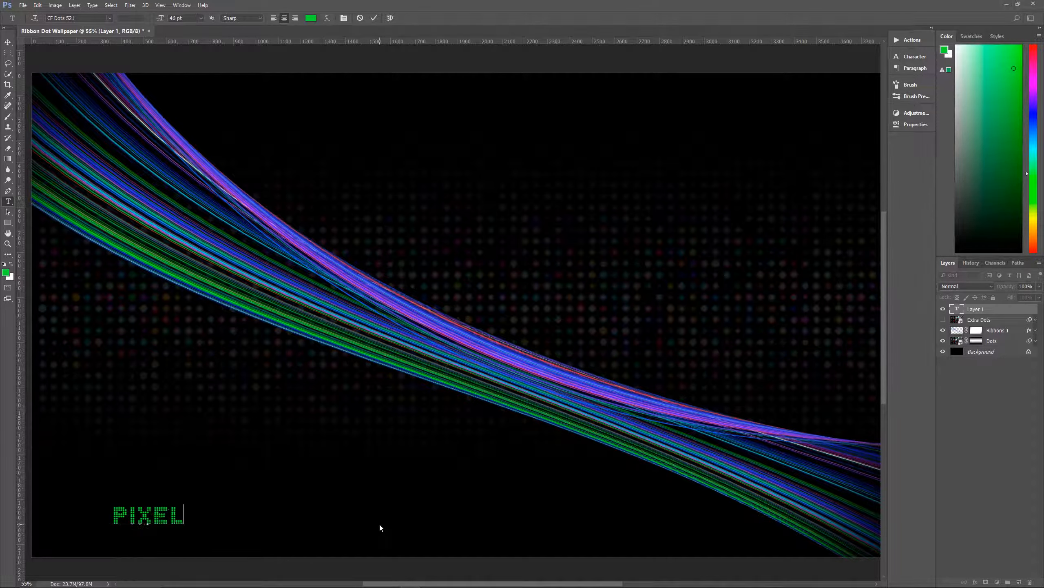
type(" MAGIC")
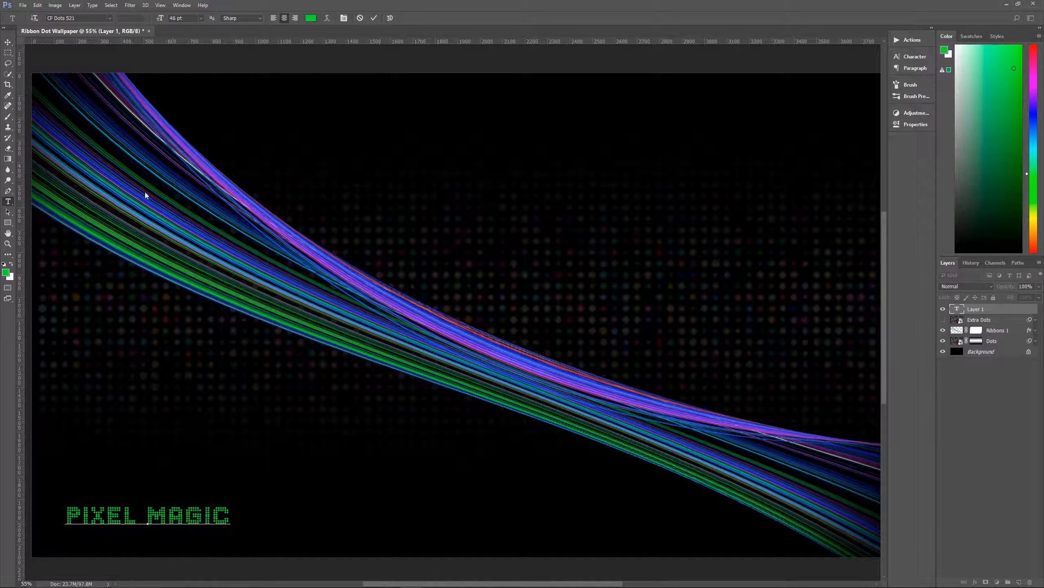
left_click(374, 18)
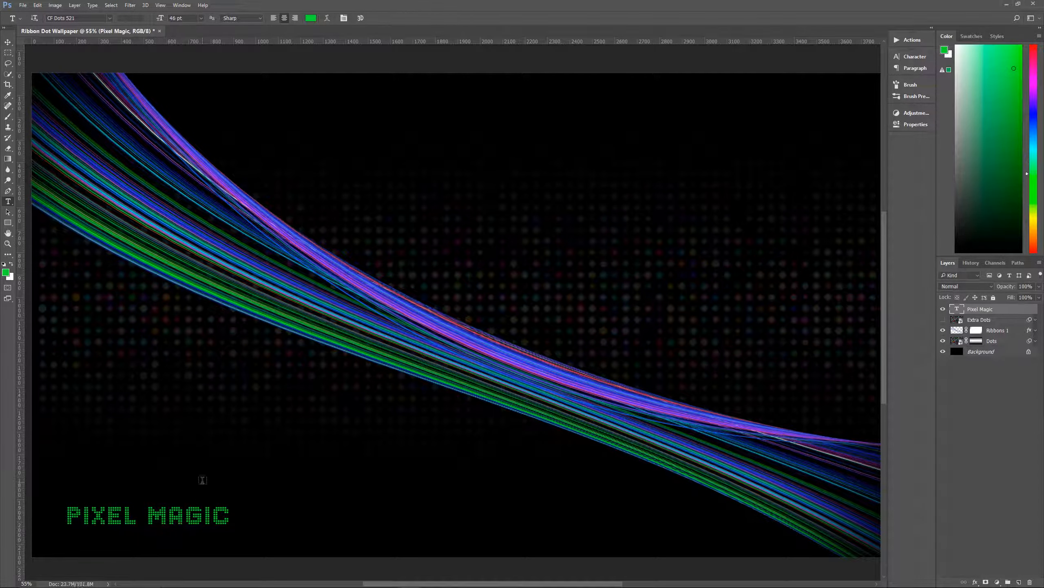
key("v")
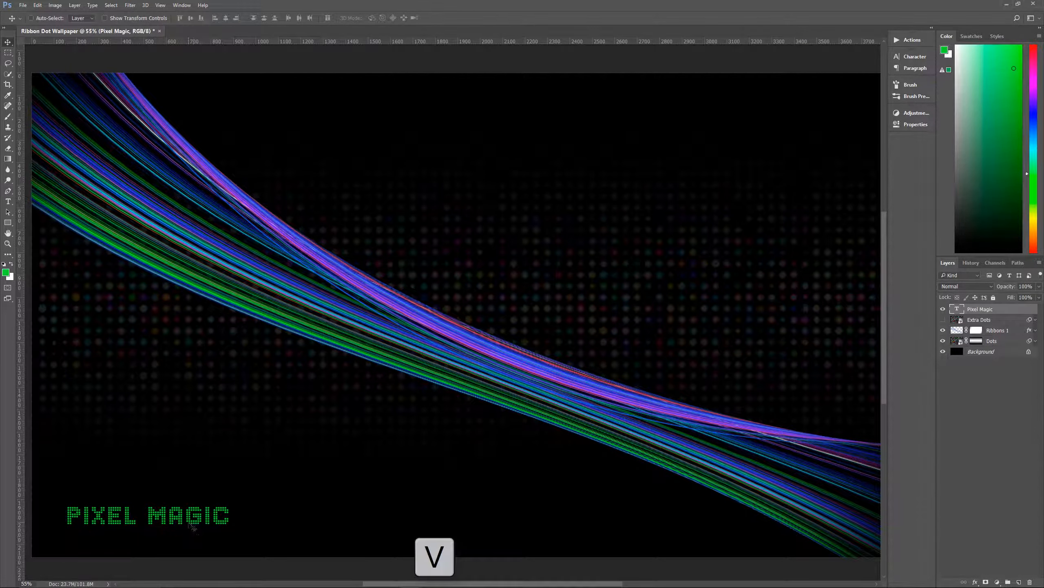
left_click_drag(190, 525, 230, 511)
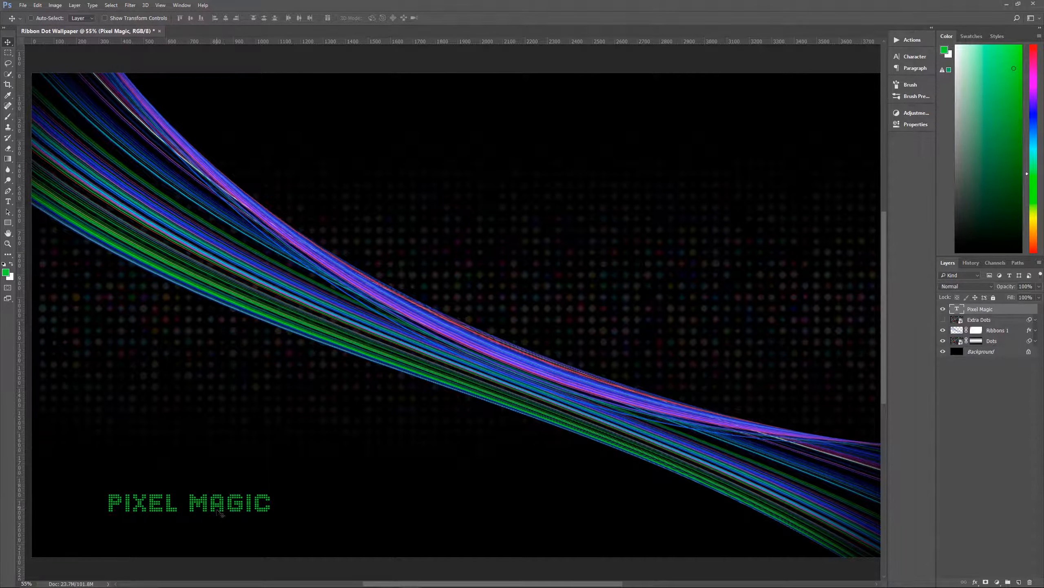
Add two Stroke effects to the Pixel Magic text layer and set the upper one to 3 px with Center position.
left_click(975, 582)
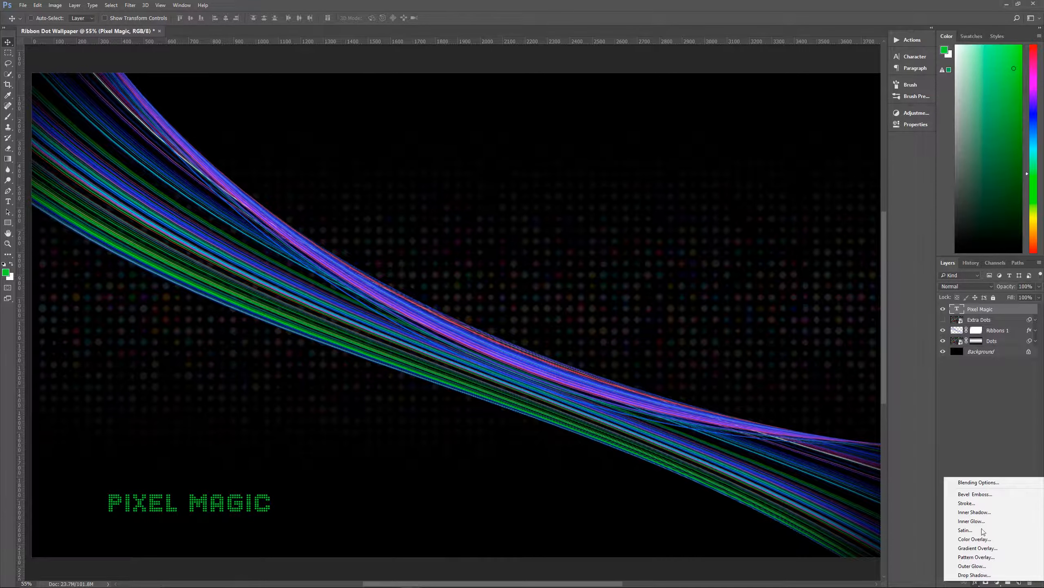
left_click(982, 503)
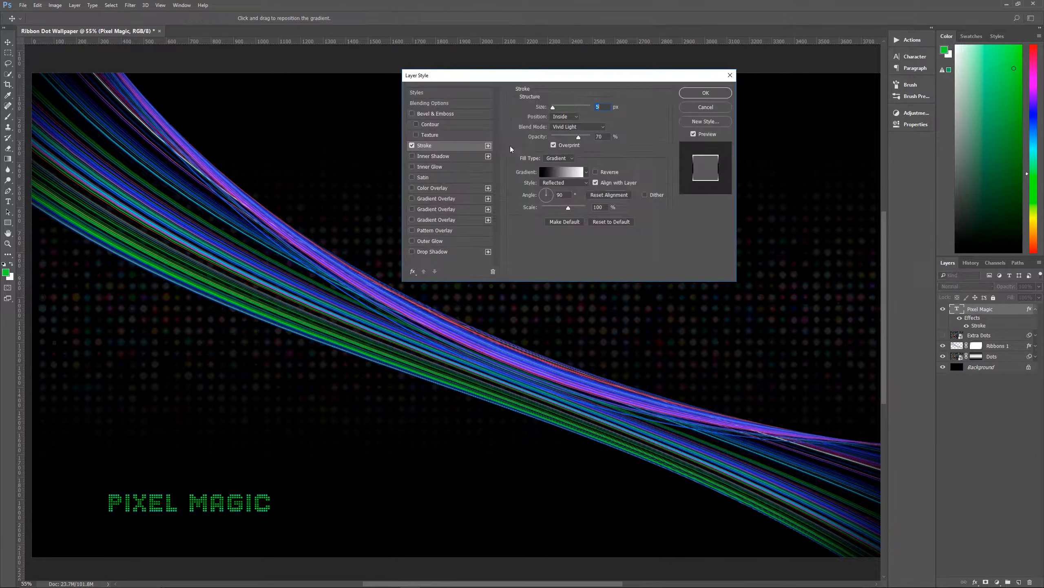
left_click(488, 145)
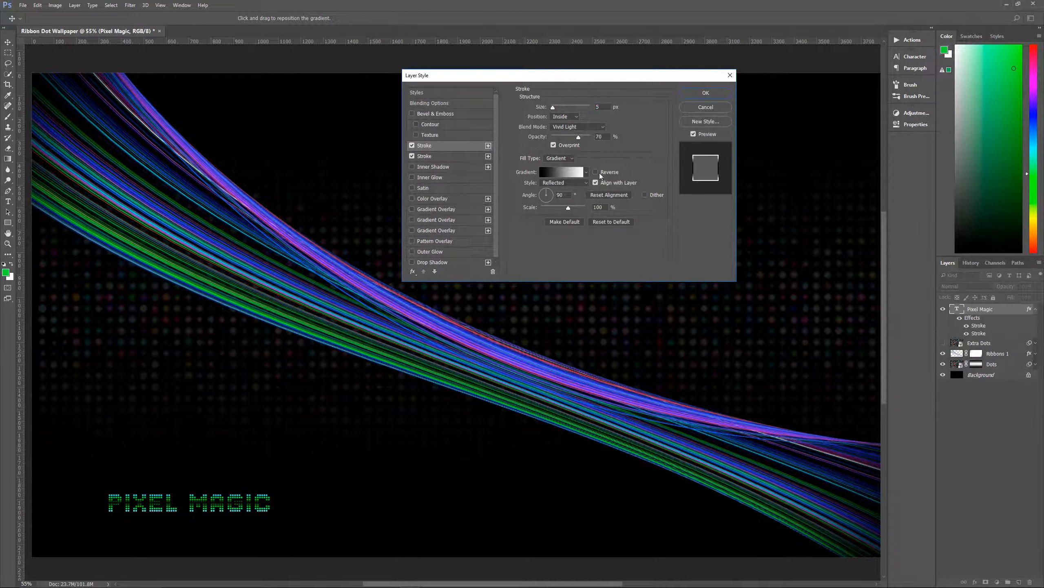
left_click(604, 107)
left_click(565, 117)
left_click(565, 136)
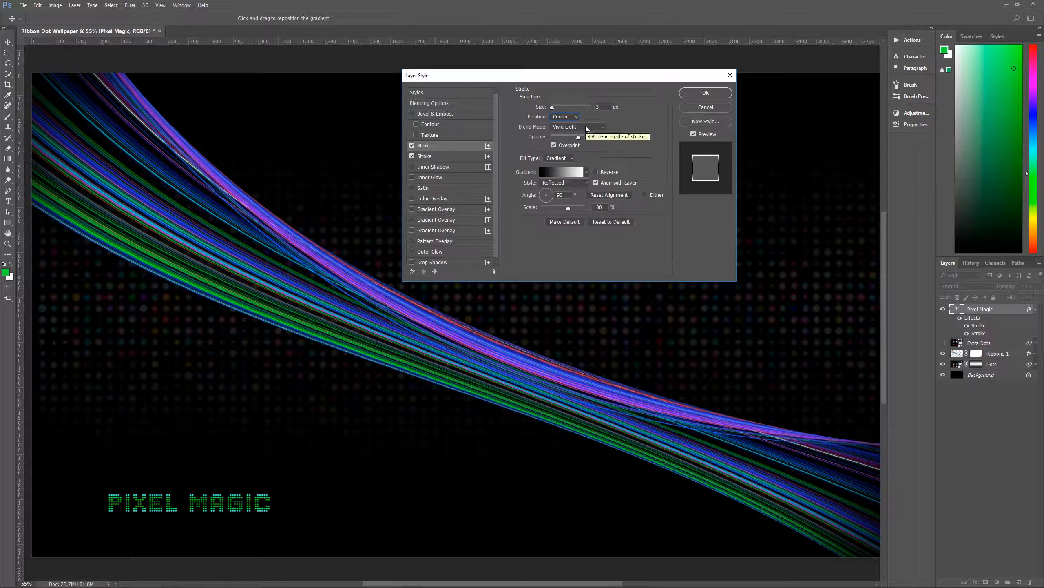
Set the upper Stroke effect's blend mode to Normal and its opacity to 100%.
left_click(587, 128)
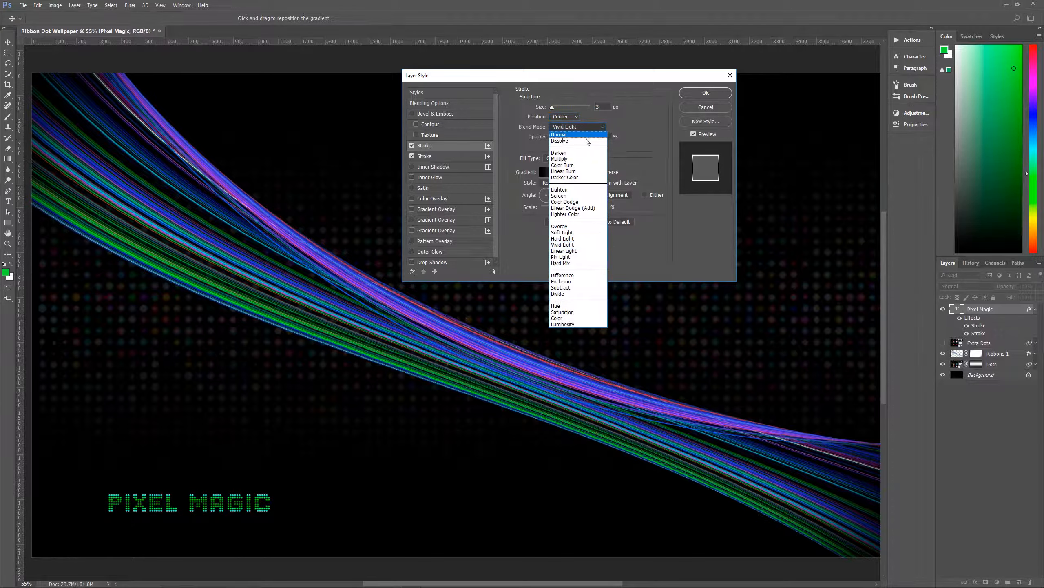
left_click(574, 135)
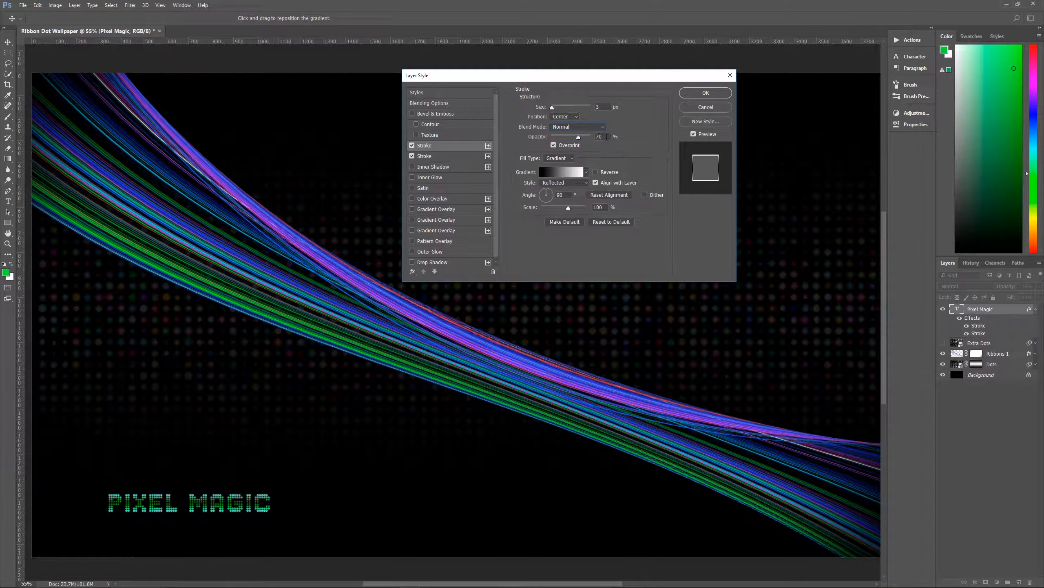
left_click(607, 137)
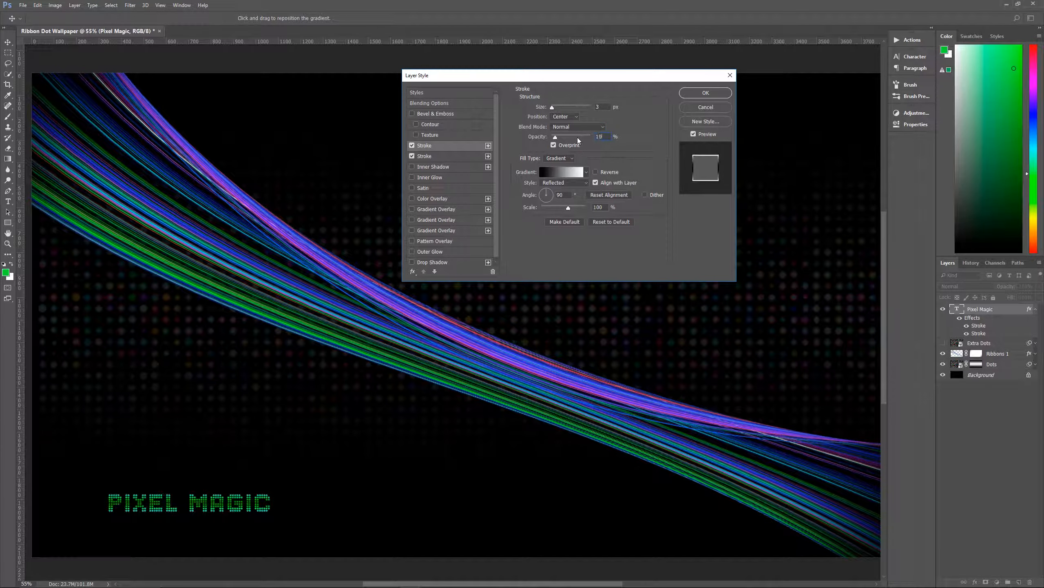
type("100")
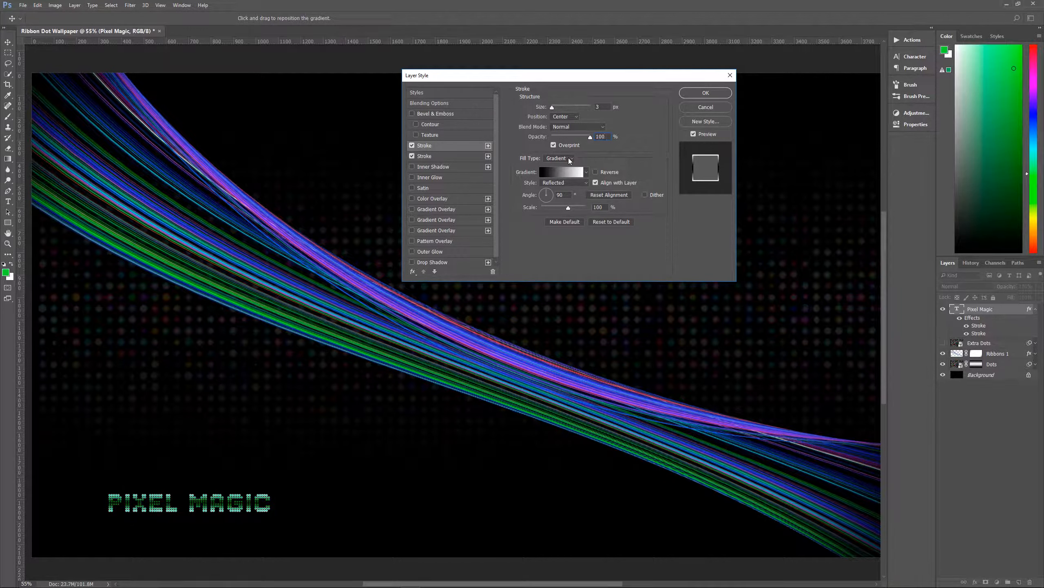
Change the upper stroke's gradient to a Noise gradient and randomize it until it runs through blue, purple and magenta.
left_click(586, 172)
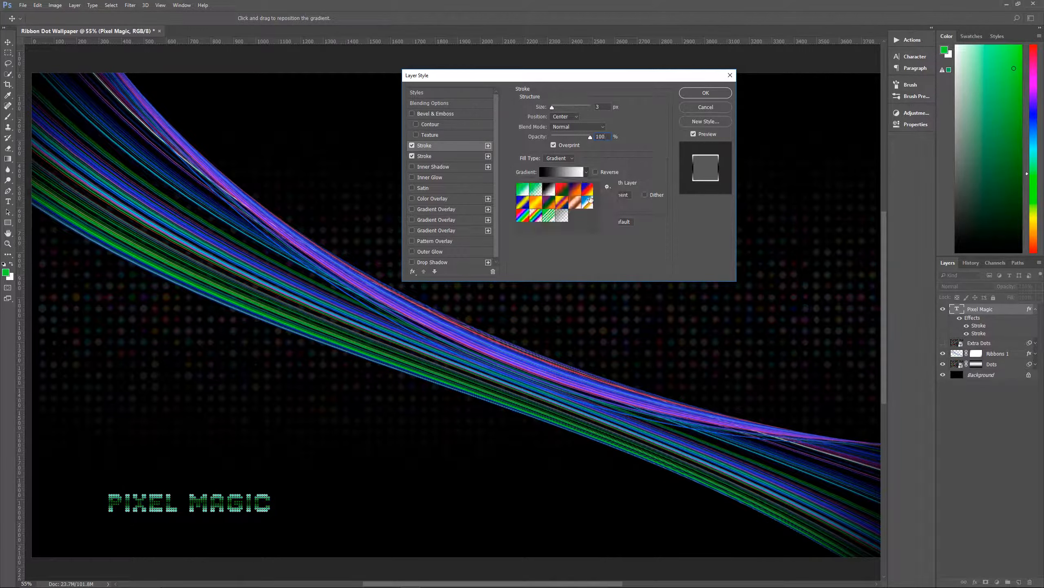
left_click(578, 172)
left_click(561, 172)
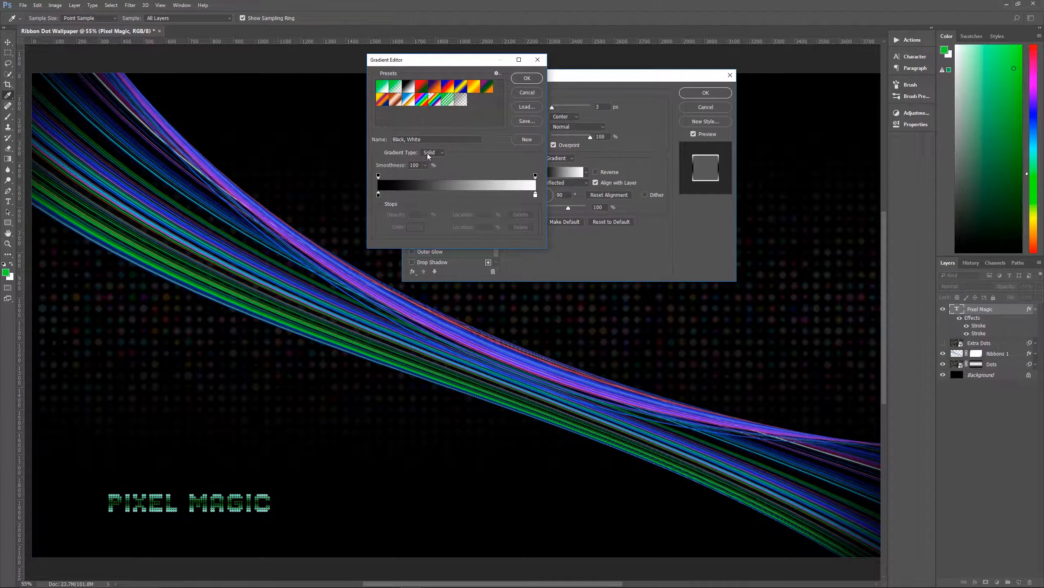
left_click(430, 153)
left_click(429, 165)
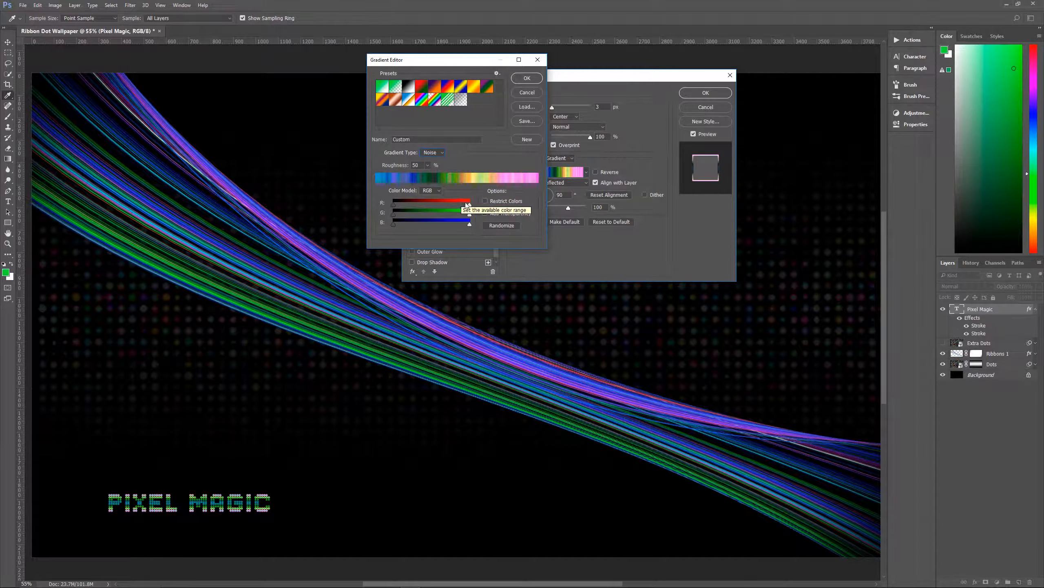
left_click(499, 226)
left_click(500, 228)
left_click(500, 228)
left_click(499, 227)
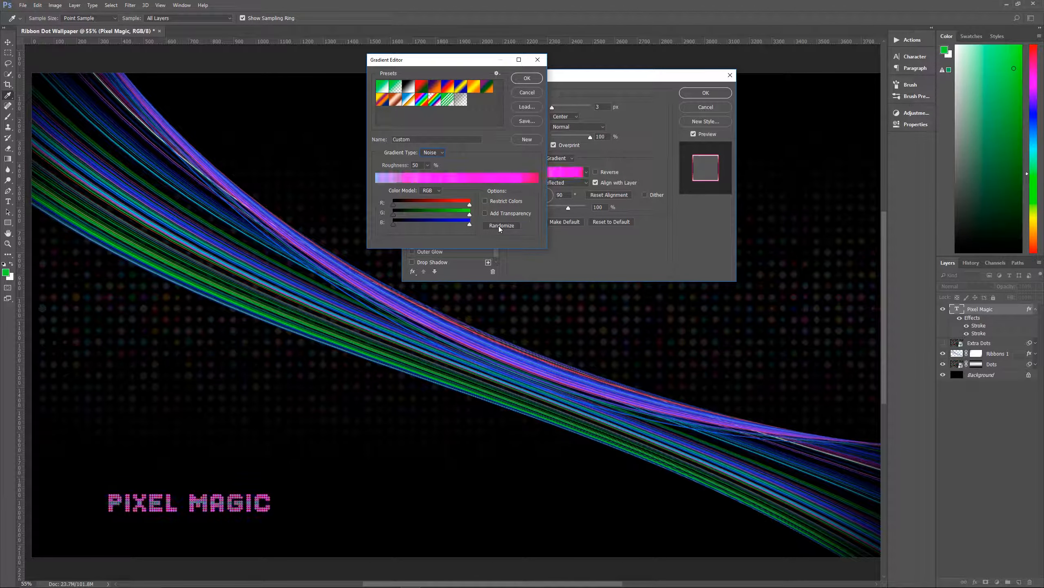
left_click(500, 228)
left_click(498, 226)
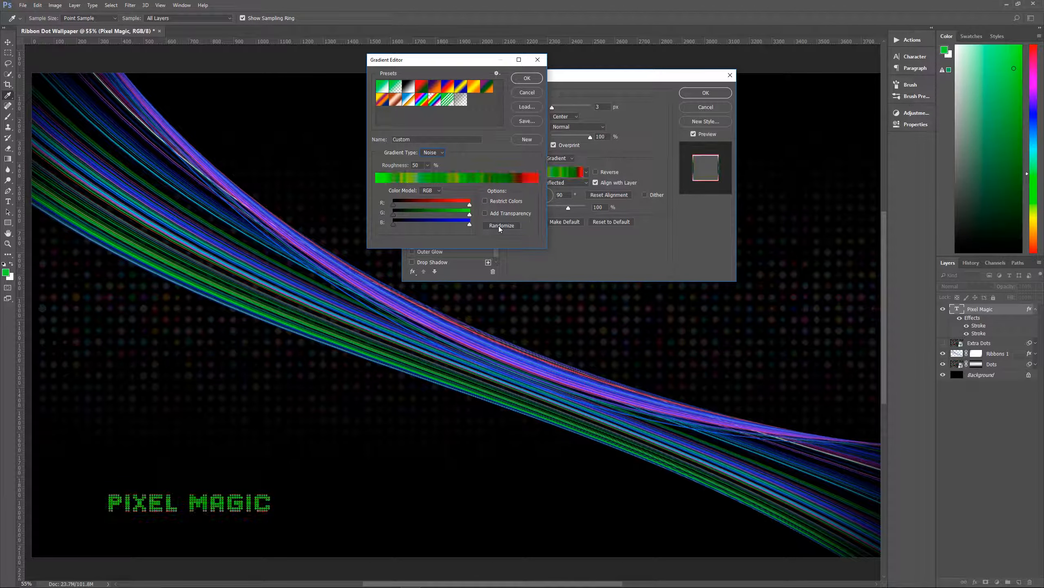
left_click(498, 226)
left_click(498, 225)
left_click(499, 225)
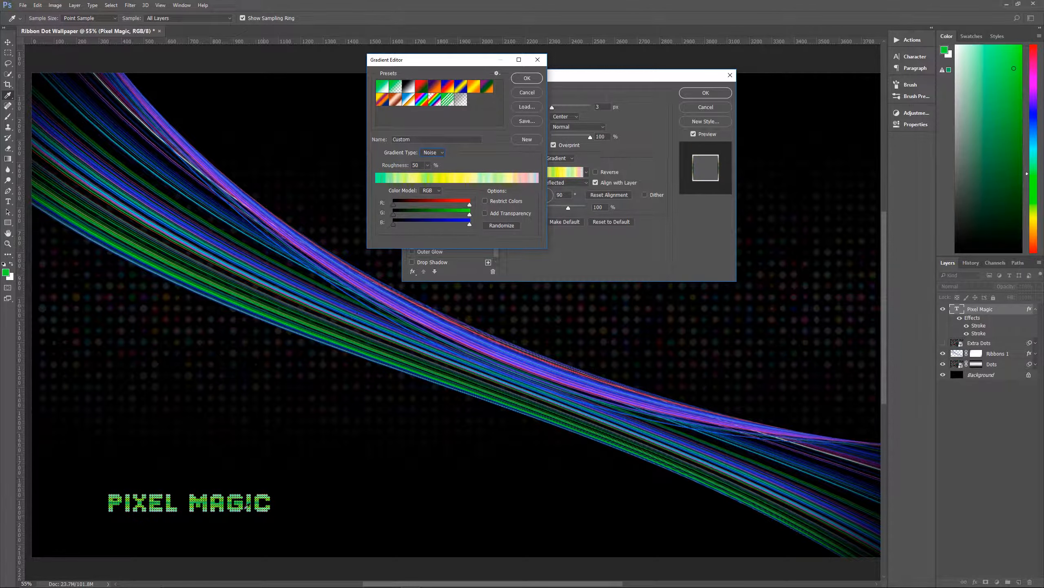
left_click(507, 227)
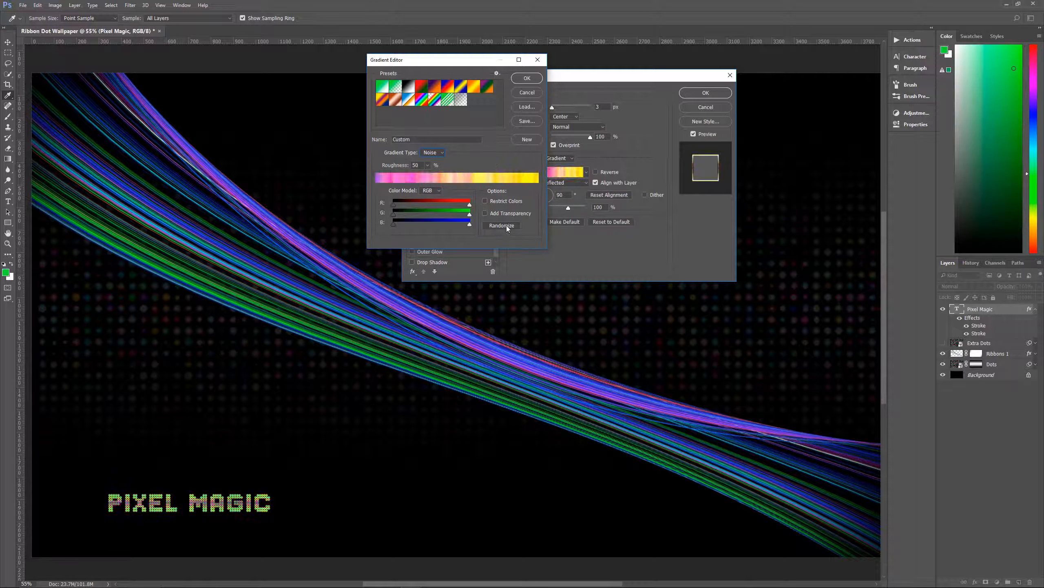
left_click(507, 225)
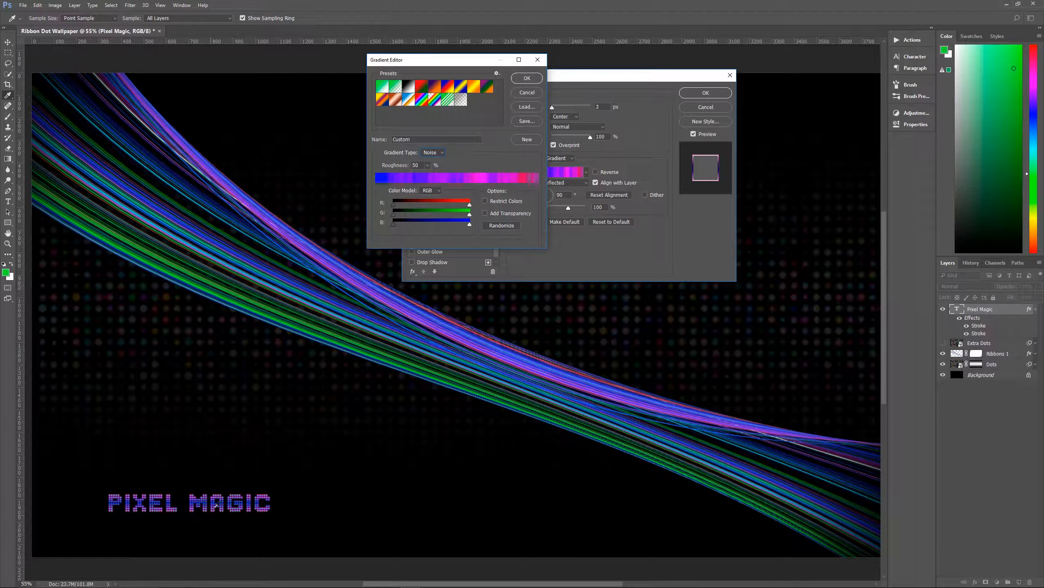
left_click(526, 78)
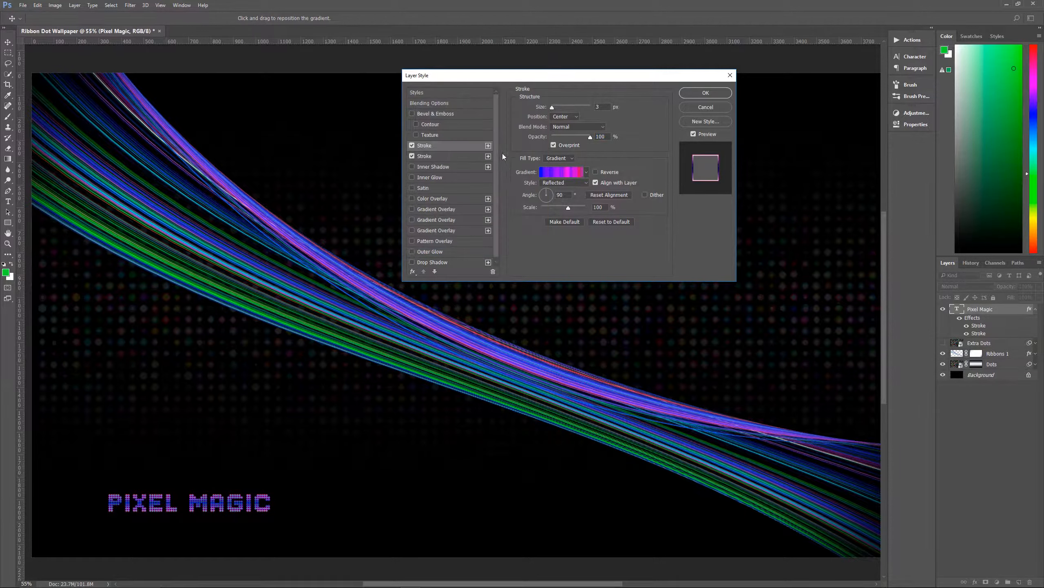
Set the upper stroke's gradient angle to 92° and its scale to 150%.
double_click(562, 194)
type("9")
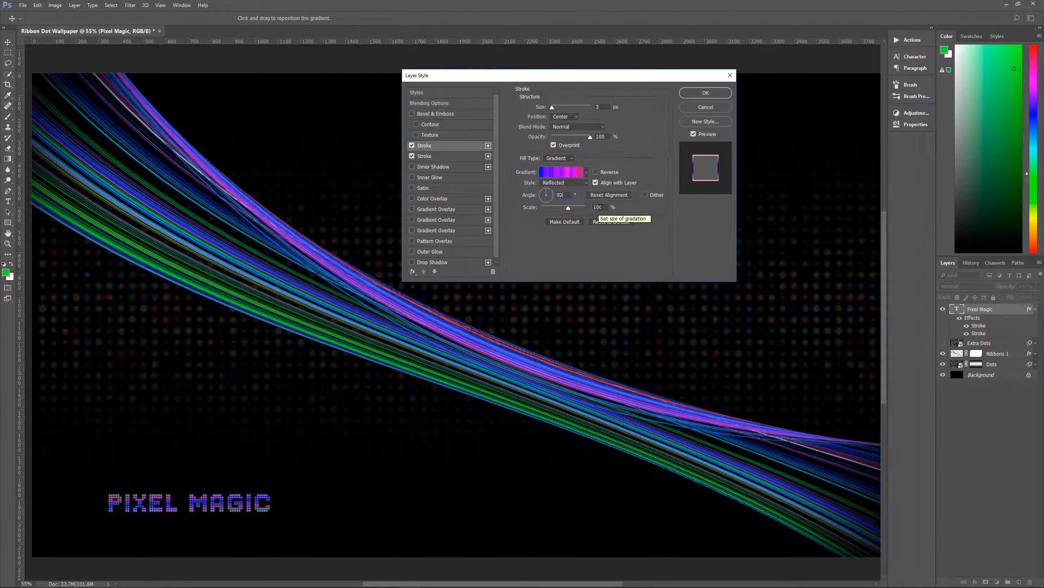
left_click(602, 207)
type("150")
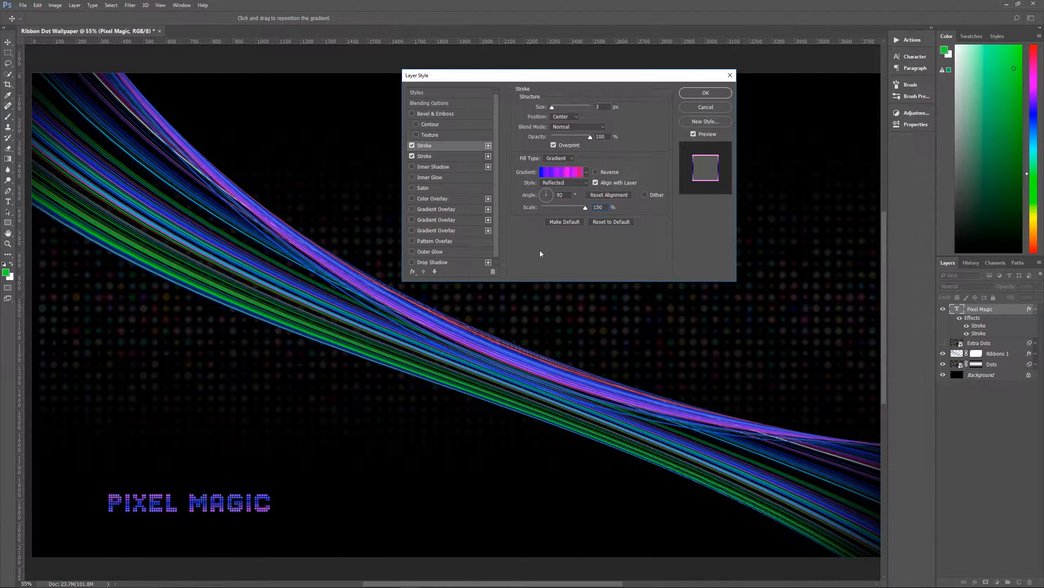
Configure the lower Stroke effect with 2 px size, Center position, Lighten blend mode and 75% opacity.
left_click(454, 156)
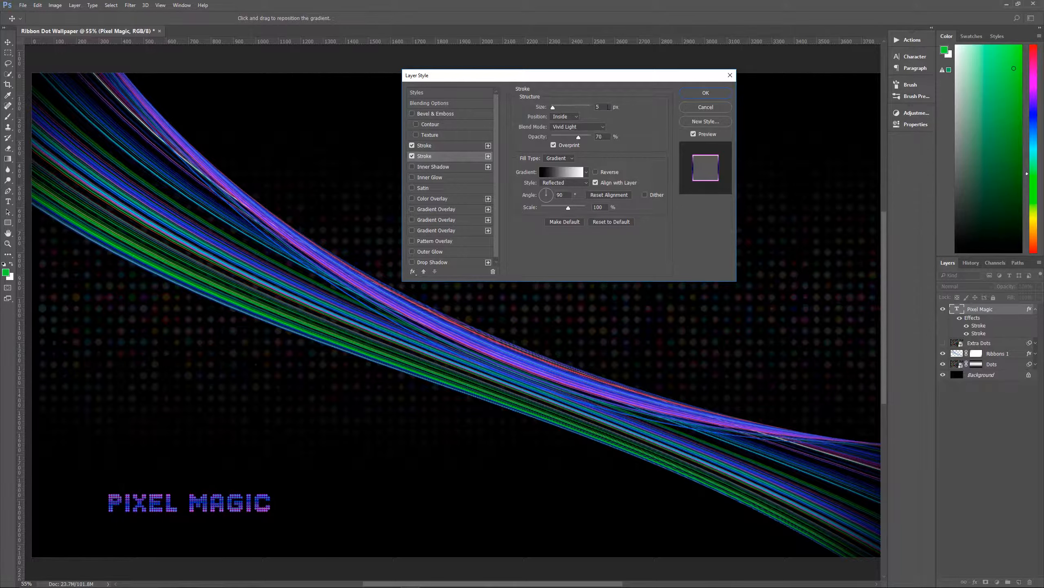
left_click_drag(609, 107, 572, 113)
type("2")
left_click(559, 118)
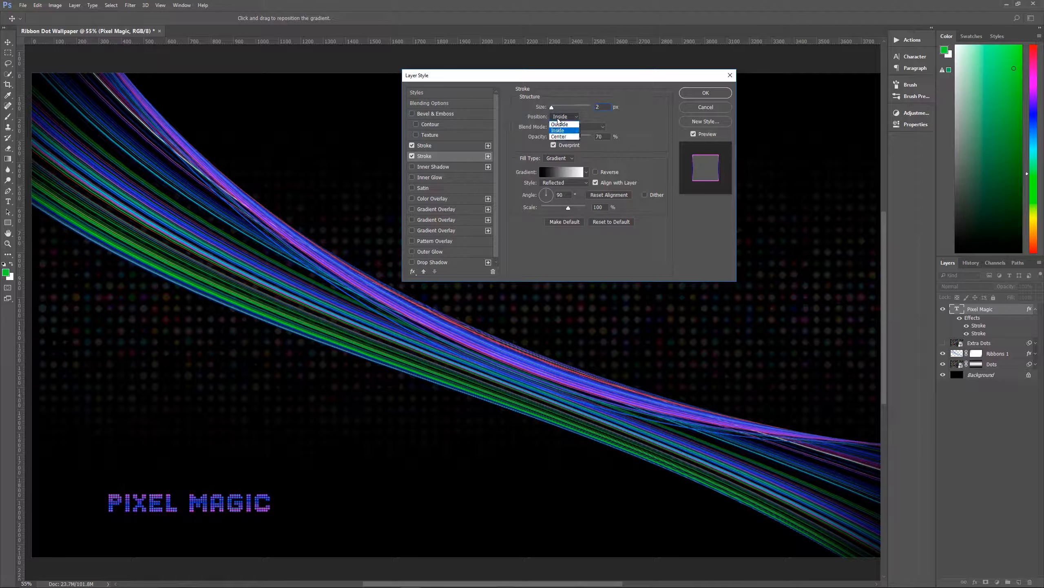
left_click(563, 138)
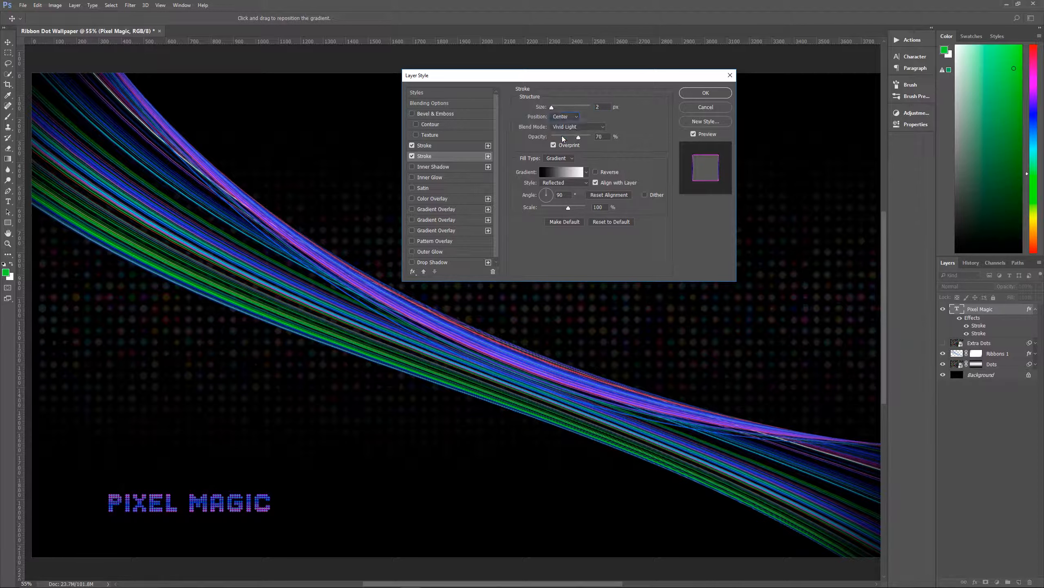
left_click(556, 129)
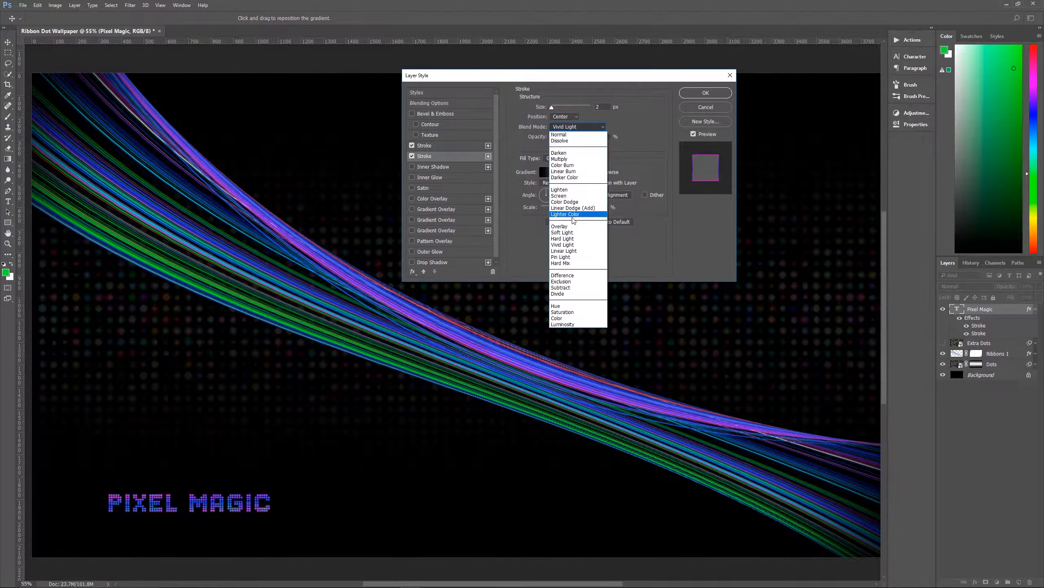
left_click(564, 189)
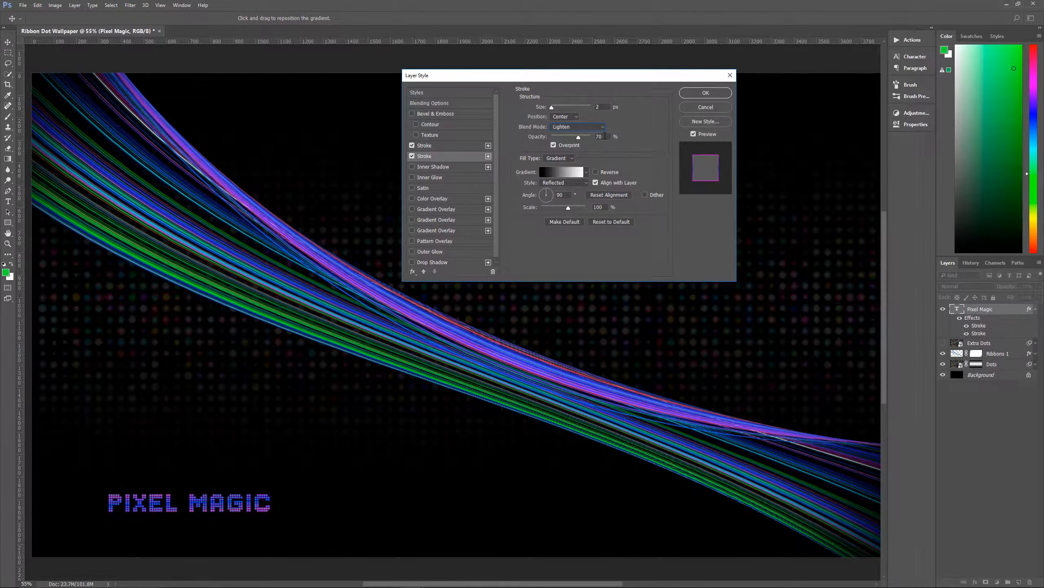
type("75")
Change the lower stroke's gradient to a Noise gradient and randomize it to a yellow, orange and pink mix.
left_click(566, 173)
left_click(429, 153)
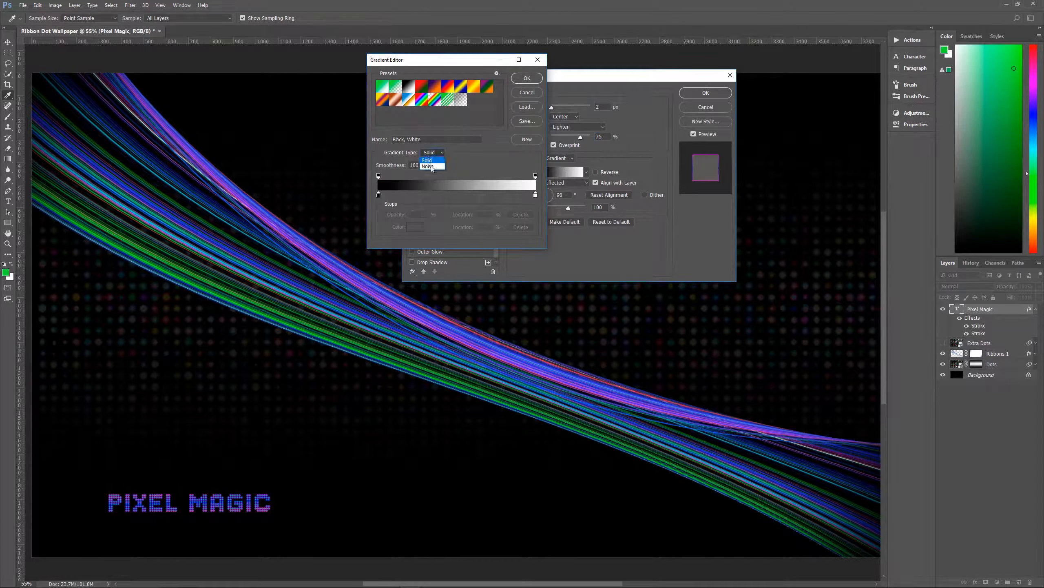
left_click(424, 165)
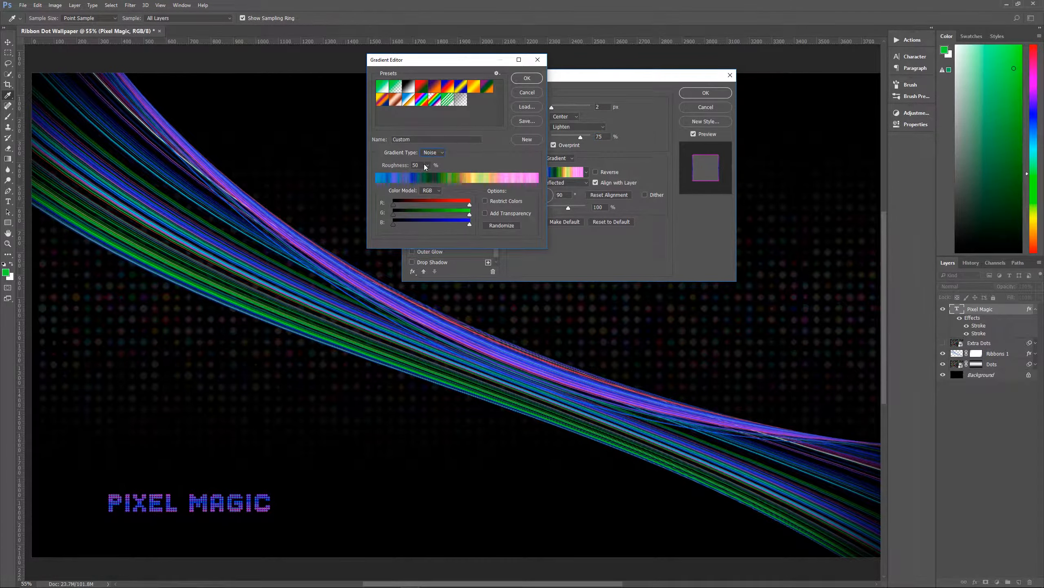
left_click(502, 227)
left_click(503, 226)
left_click(503, 226)
left_click(504, 227)
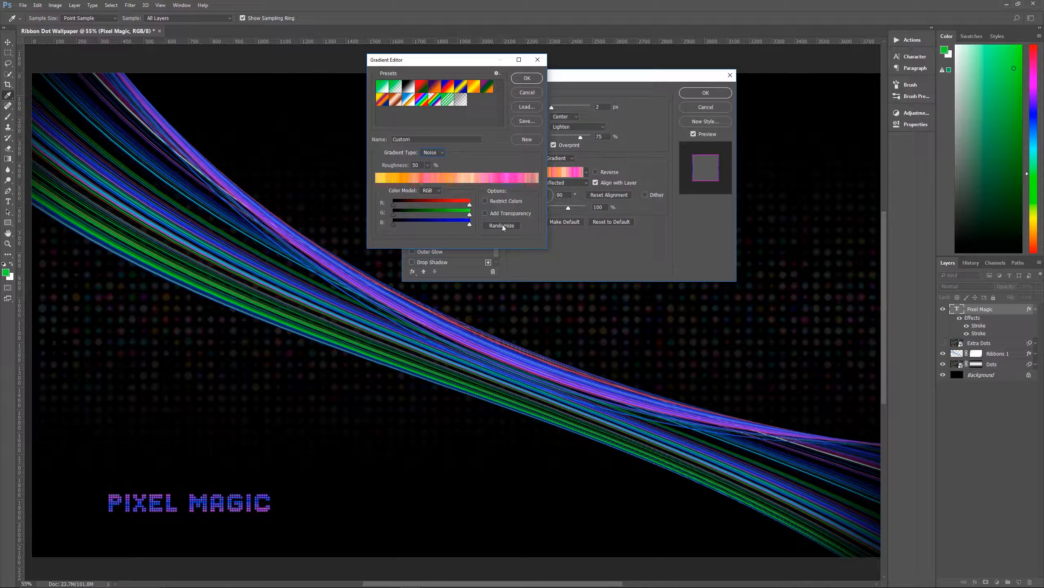
left_click(526, 78)
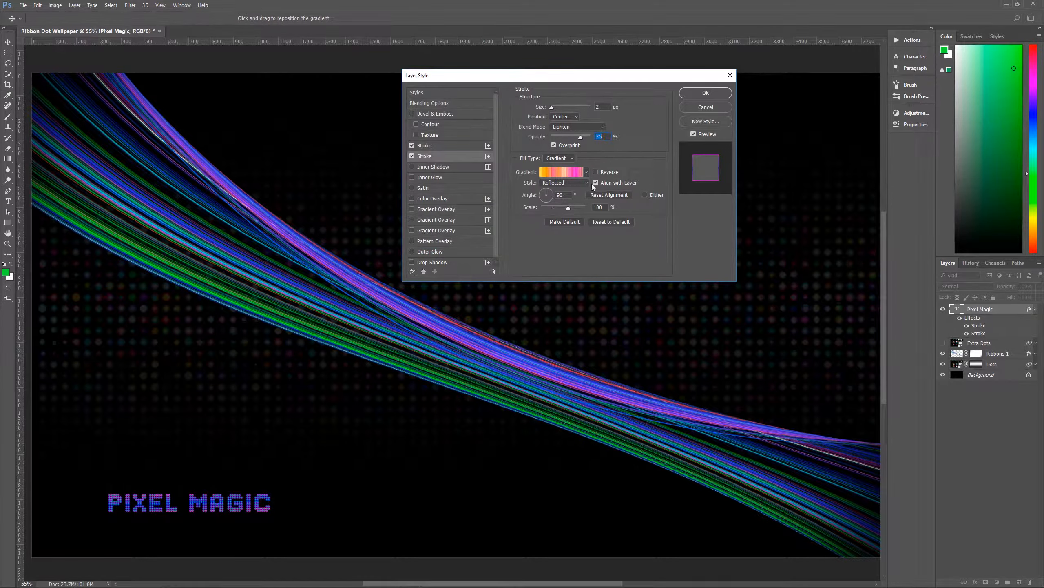
Set the 2 px stroke's gradient angle to 88° and scale to 150%, and move it above the other stroke.
double_click(562, 195)
left_click(569, 208)
type("150")
left_click(424, 271)
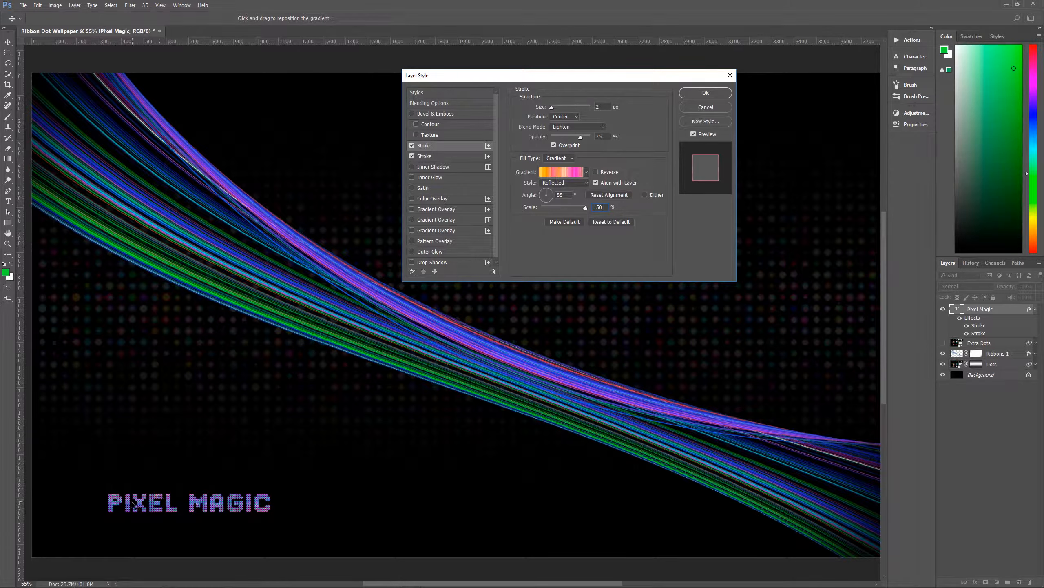
Compare the text with the upper stroke off and on, leave it enabled, and apply the layer style.
left_click(412, 145)
left_click(412, 145)
left_click(412, 145)
left_click(412, 145)
left_click(701, 94)
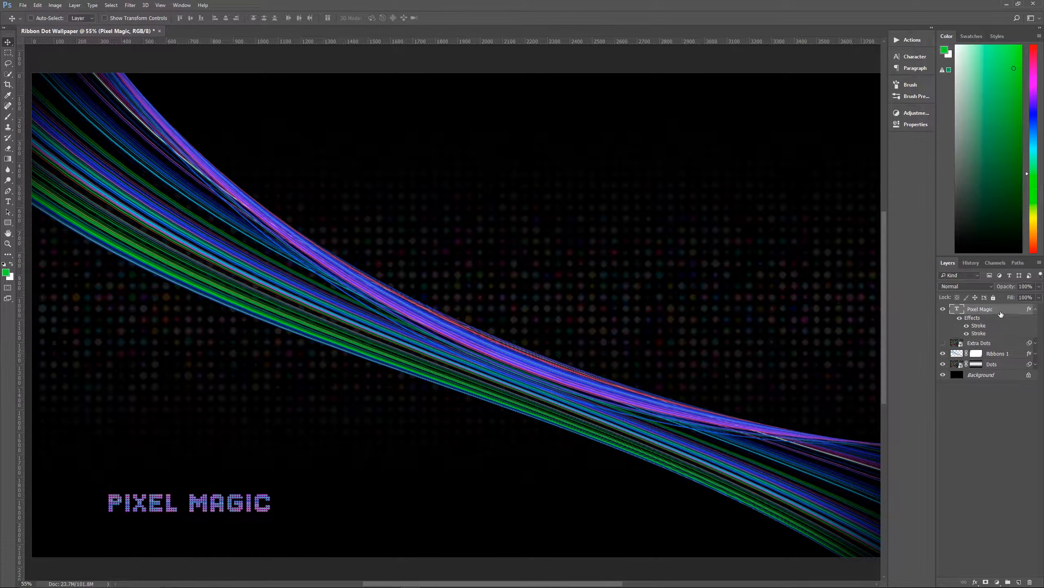
Make the Extra Dots layer visible and move the PIXEL MAGIC text slightly lower over the dots.
left_click(1034, 309)
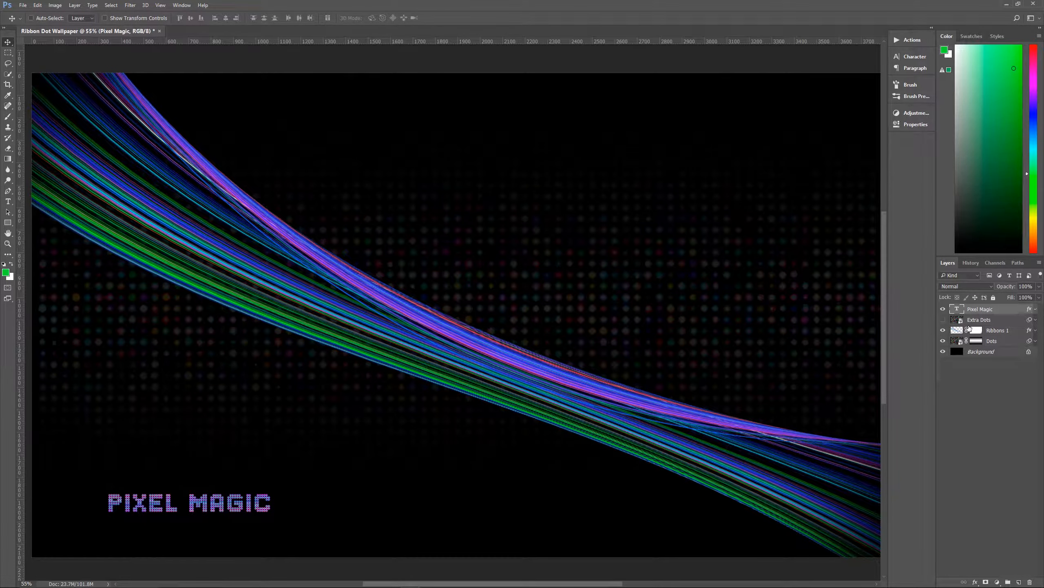
left_click(986, 320)
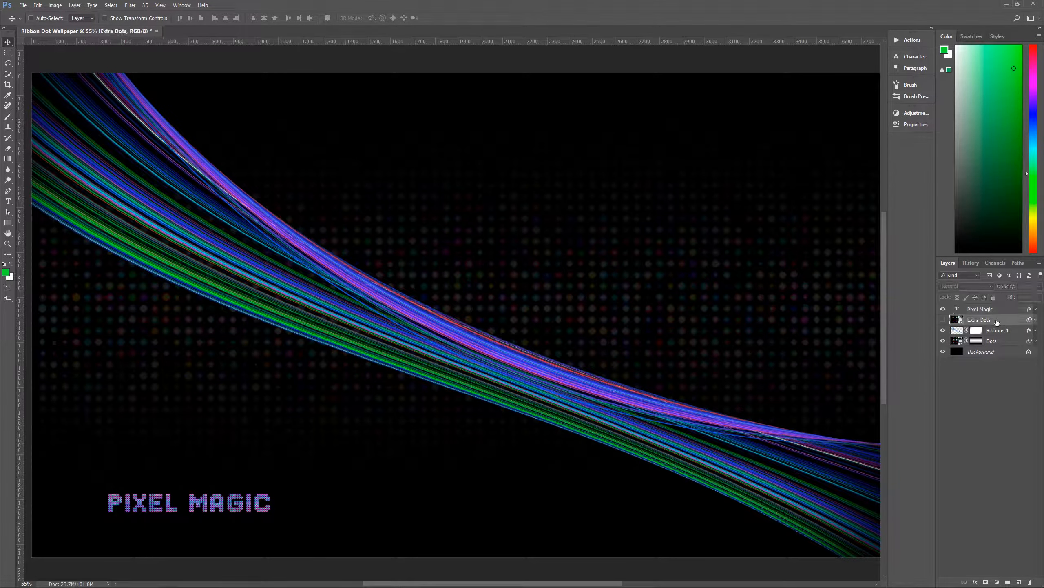
left_click(943, 321)
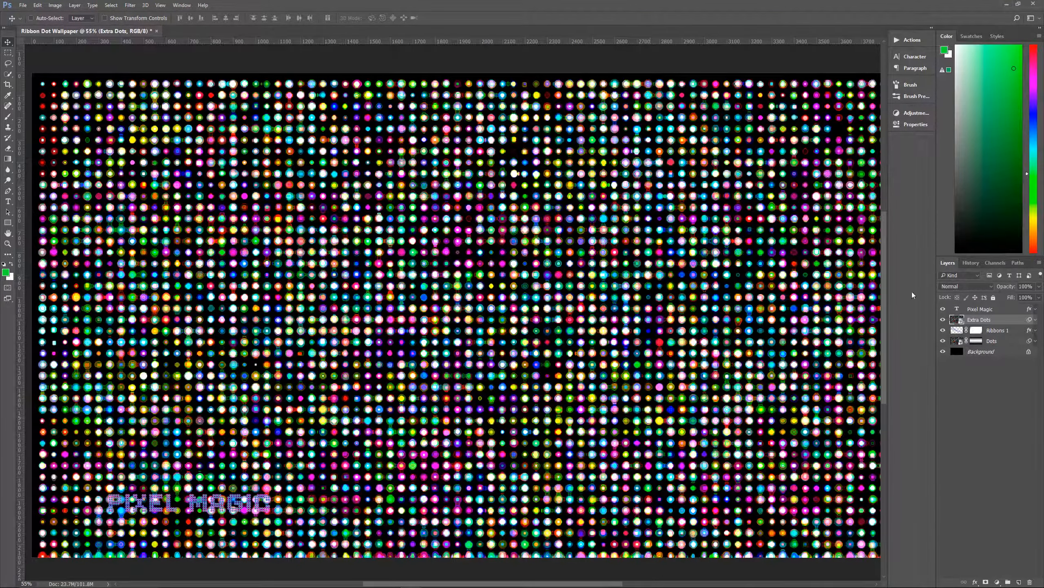
left_click(989, 313)
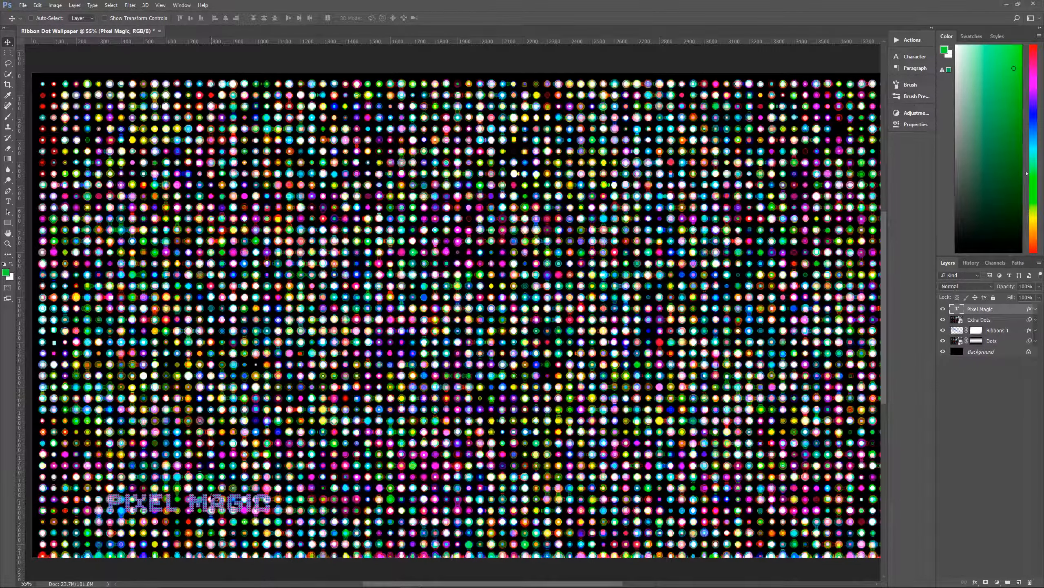
left_click_drag(210, 502, 204, 526)
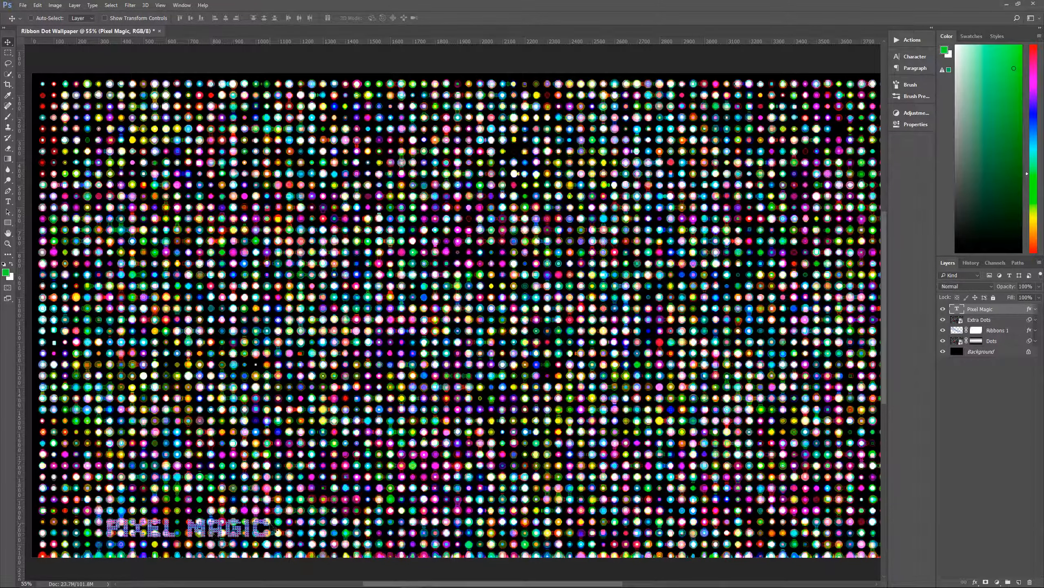
Select the four-by-two block of dots just left of the PIXEL MAGIC text with the Rectangular Marquee tool.
key("m")
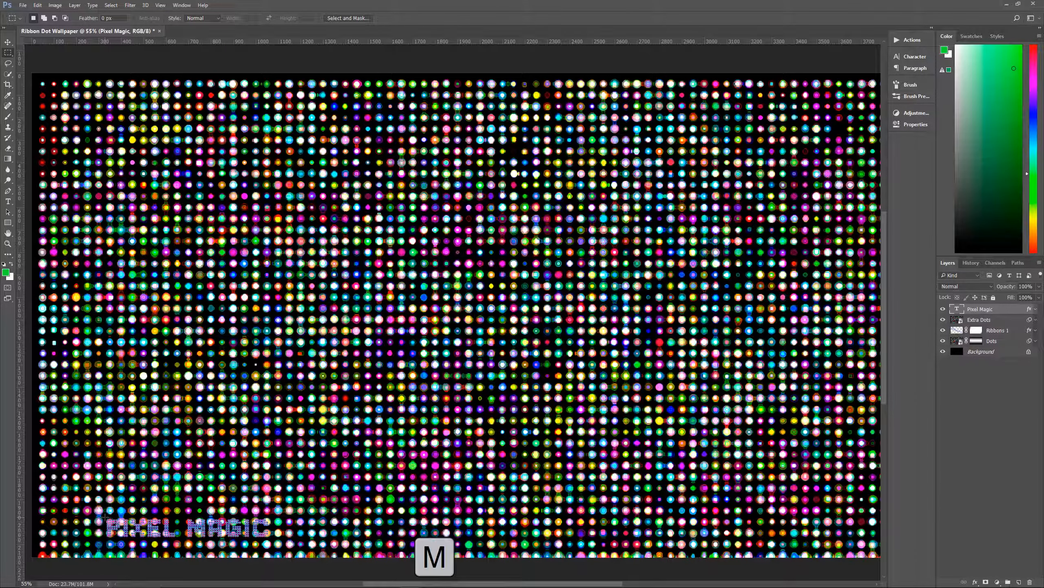
scroll(130, 528, "up", 5)
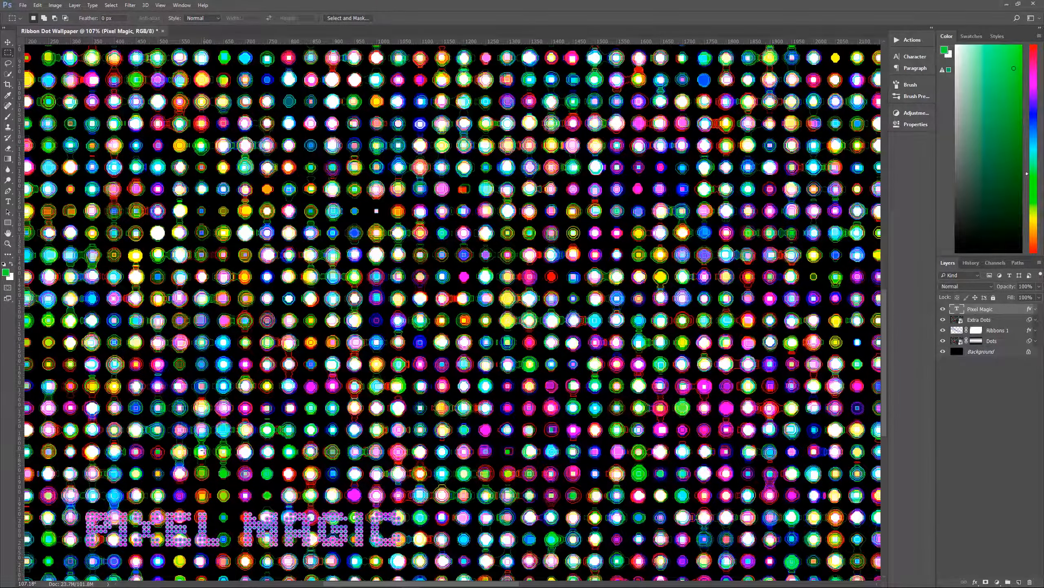
scroll(204, 452, "down", 6)
scroll(201, 445, "up", 5)
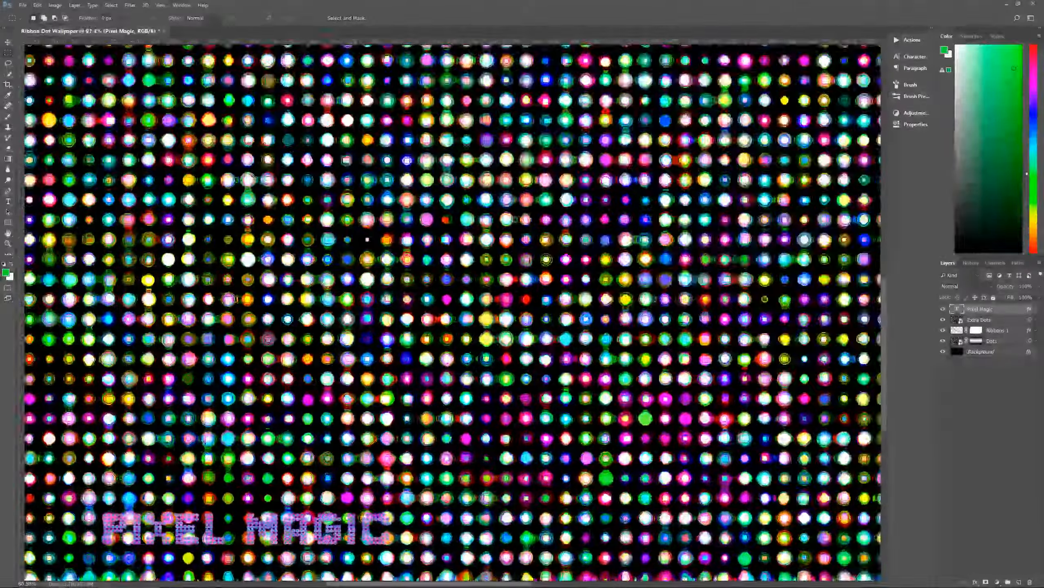
scroll(203, 450, "down", 2)
scroll(204, 452, "up", 2)
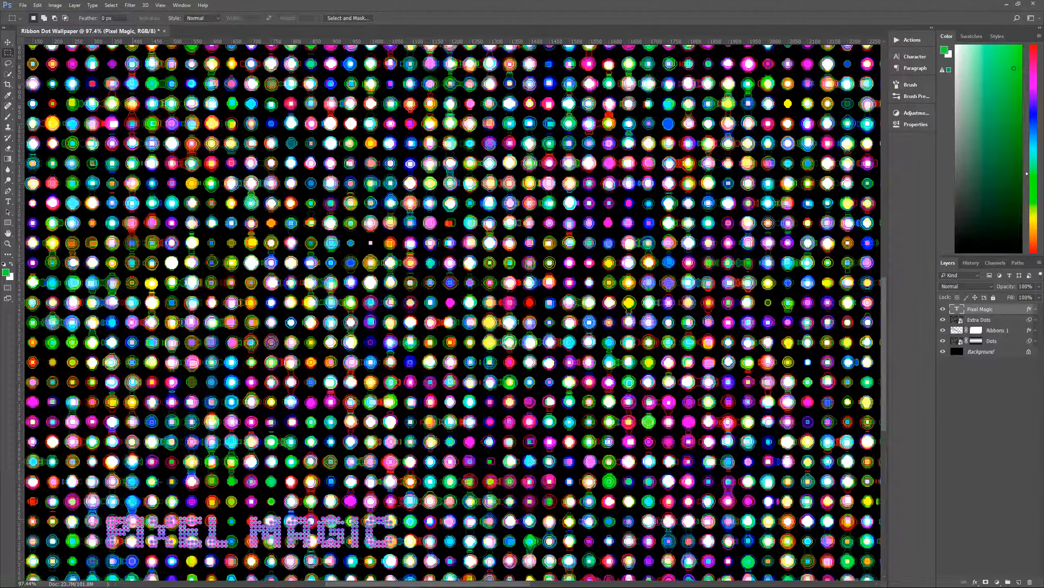
key("space")
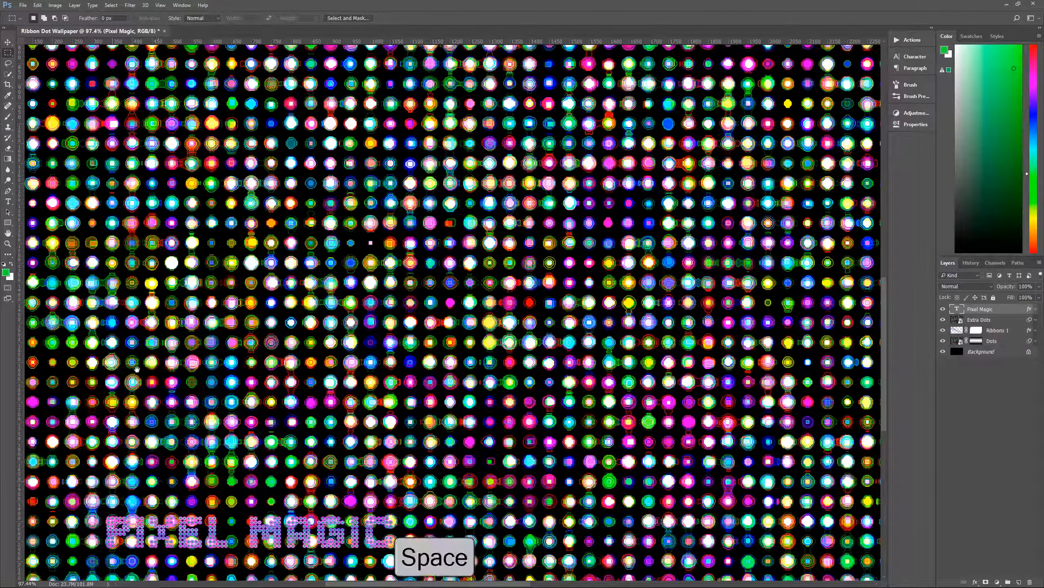
left_click_drag(82, 546, 215, 387)
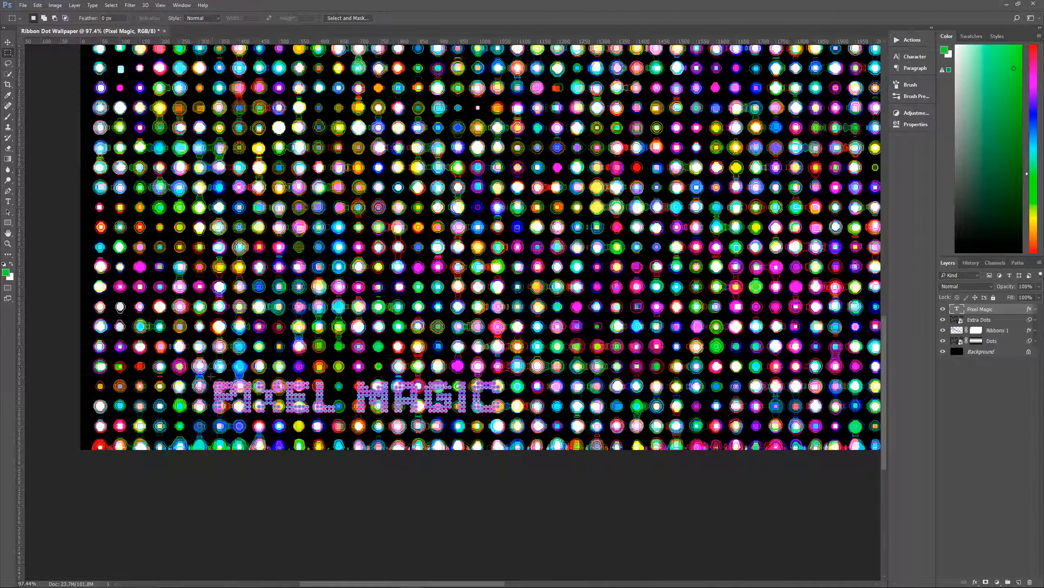
left_click_drag(213, 375, 137, 407)
Add the four-by-two block of dots right of the text to the selection and mask the Extra Dots layer with it.
key("shift")
left_click_drag(511, 376, 570, 415)
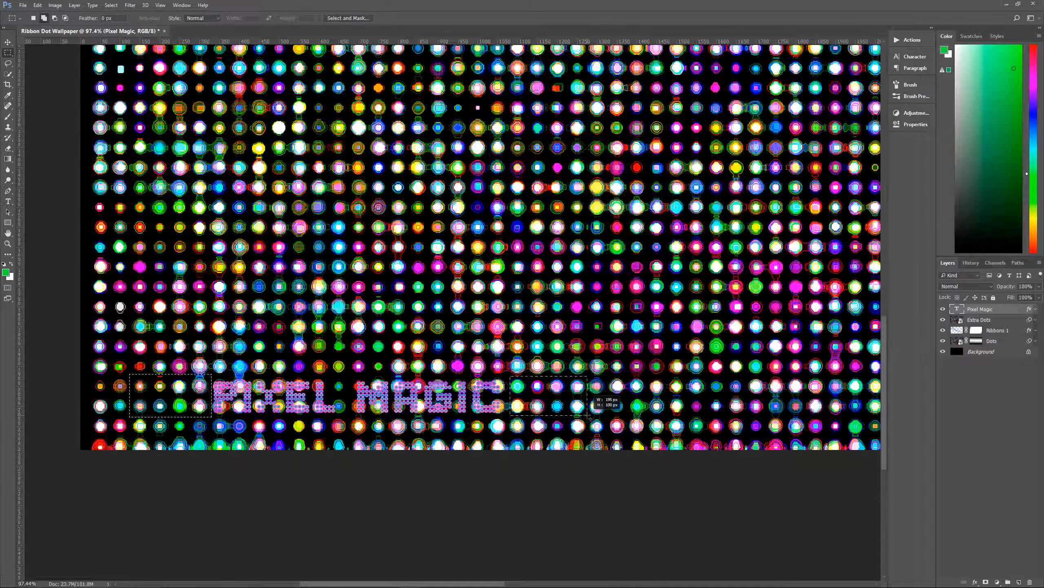
left_click_drag(588, 415, 587, 415)
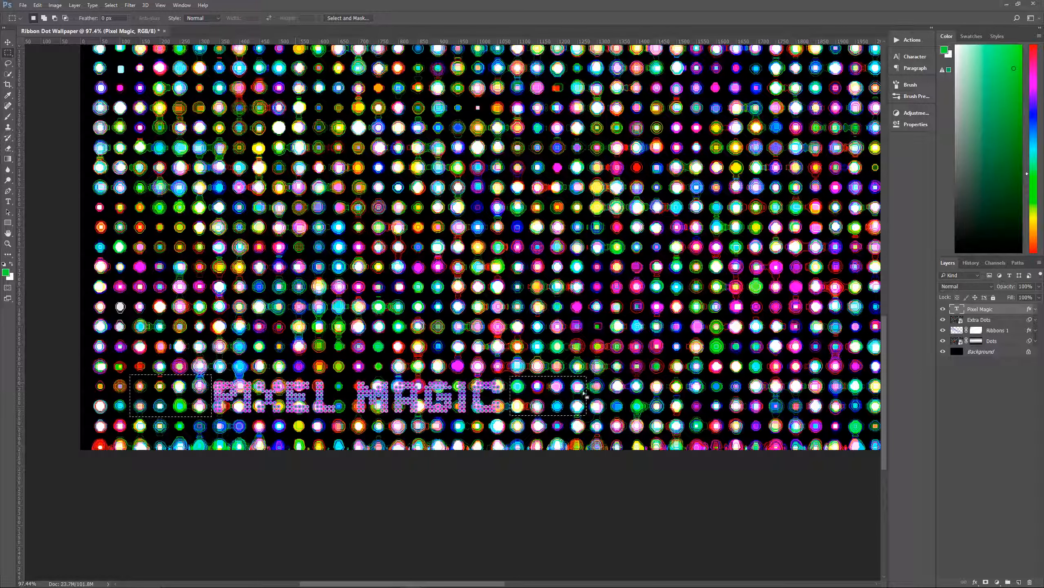
left_click(979, 322)
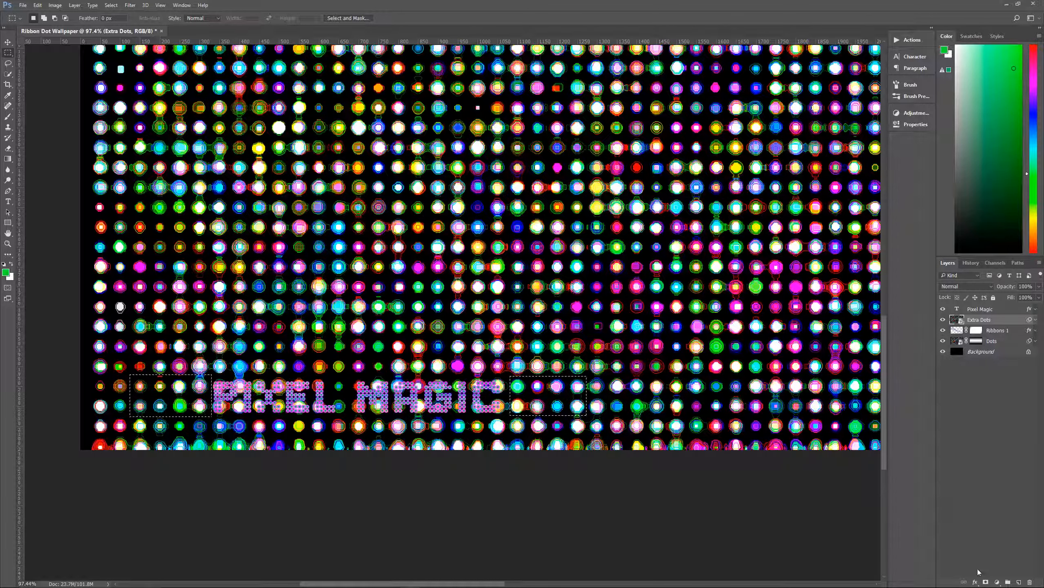
left_click(987, 582)
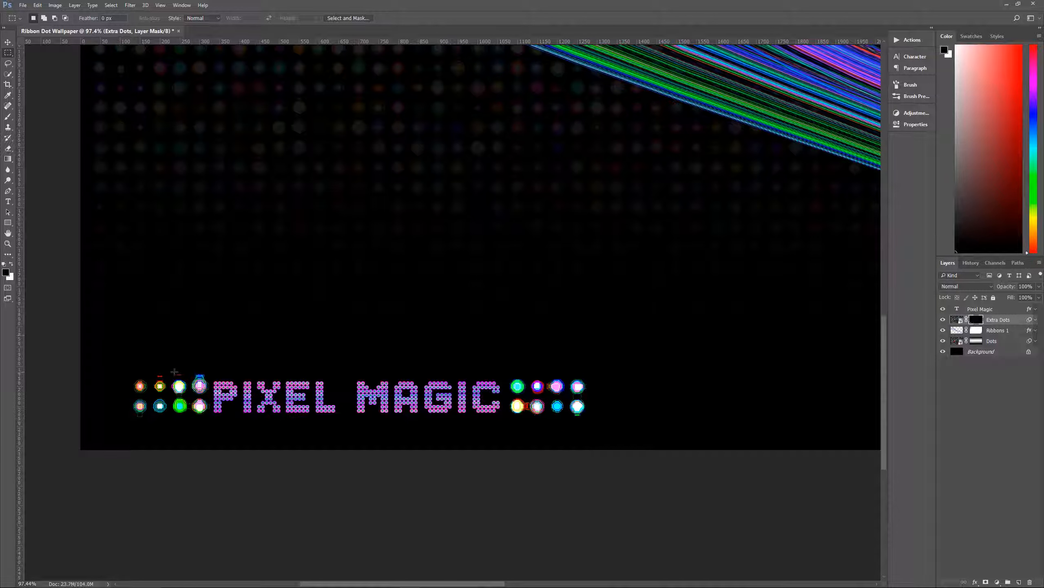
Fill the stray marks above the left block's middle dots with black on the Extra Dots mask, and deselect.
left_click_drag(153, 372, 190, 379)
key("alt+BackSpace")
key("ctrl+d")
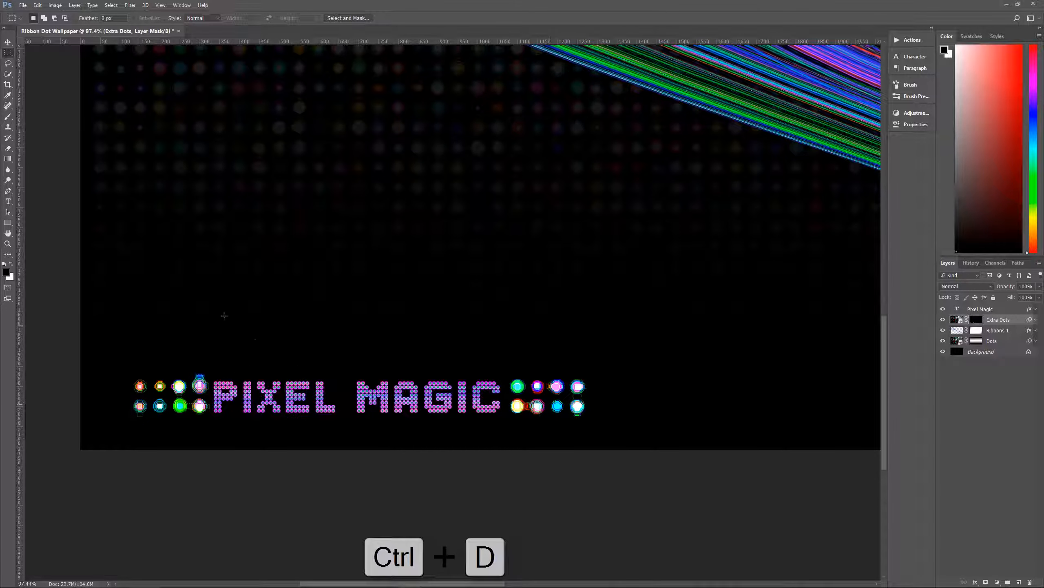
double_click(8, 233)
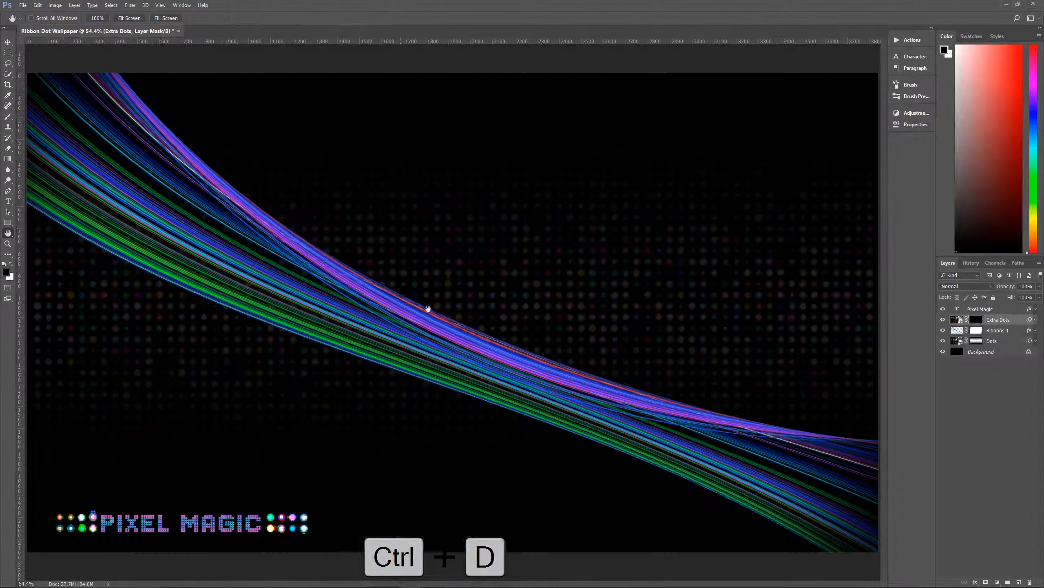